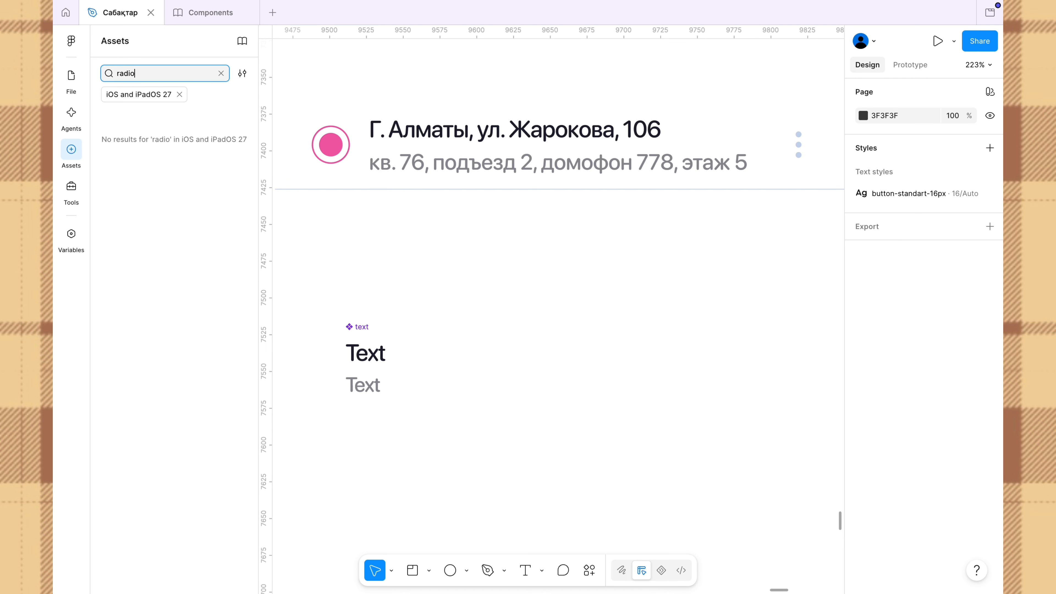
# Remove the library filter from the radio search and configure the Radio component as Checked with circle size 24.
pyautogui.click(179, 95)
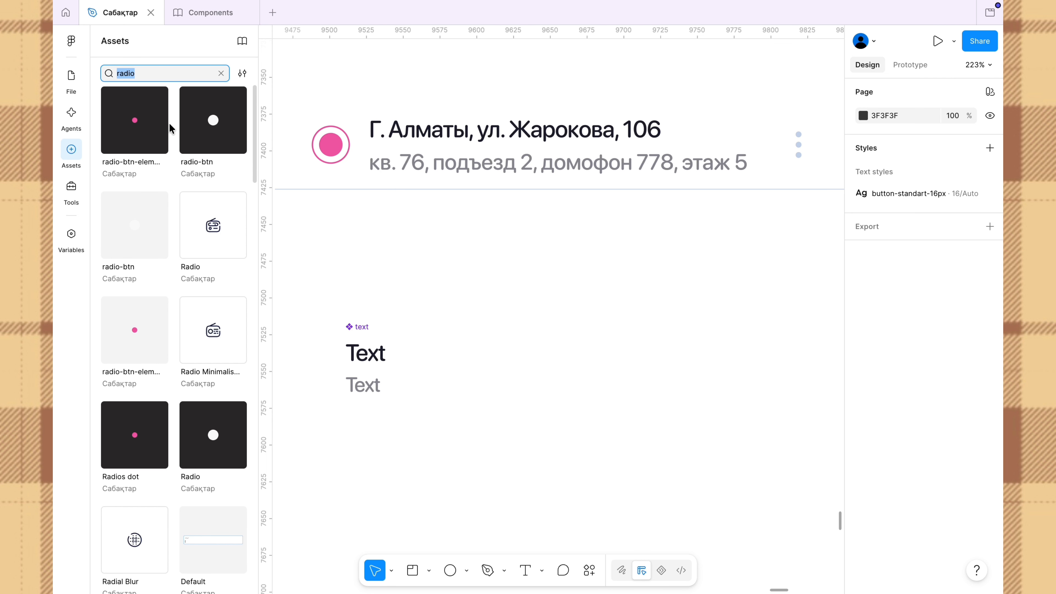
pyautogui.scroll(-5, 169, 243)
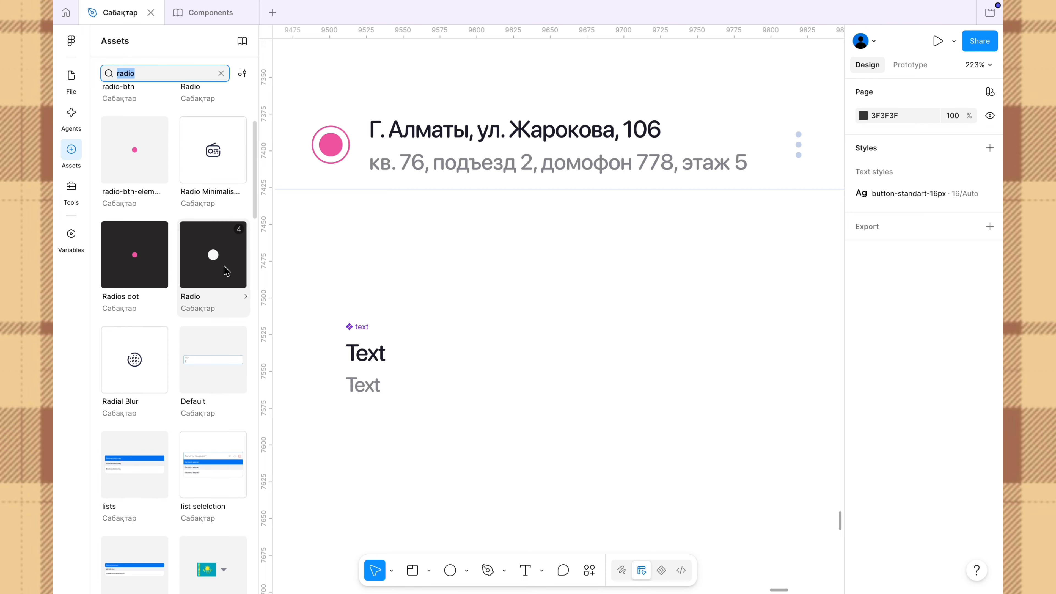
pyautogui.click(226, 271)
pyautogui.click(386, 355)
pyautogui.click(392, 371)
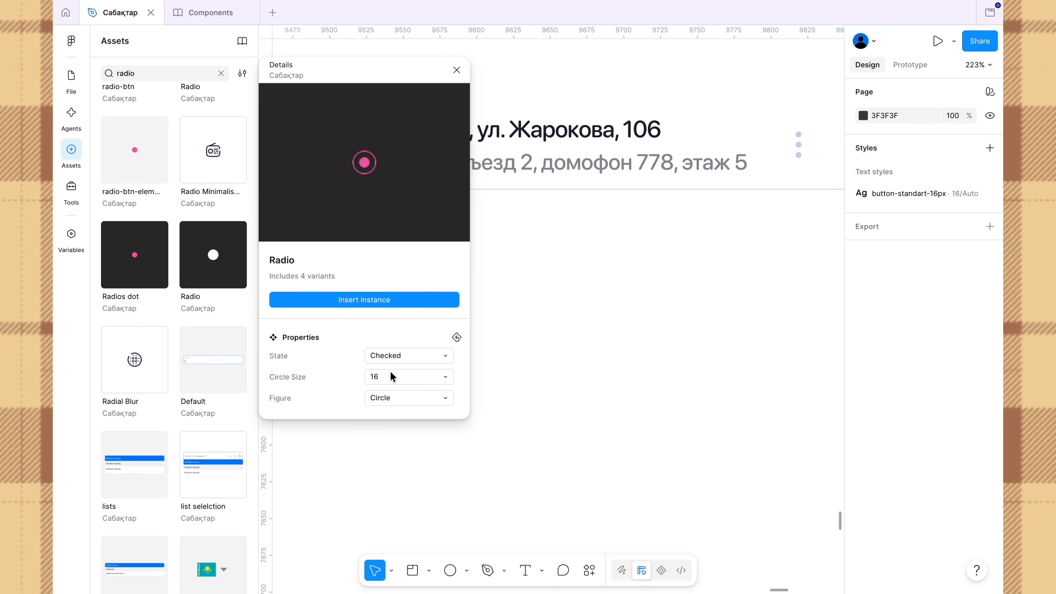
pyautogui.click(391, 377)
pyautogui.click(385, 393)
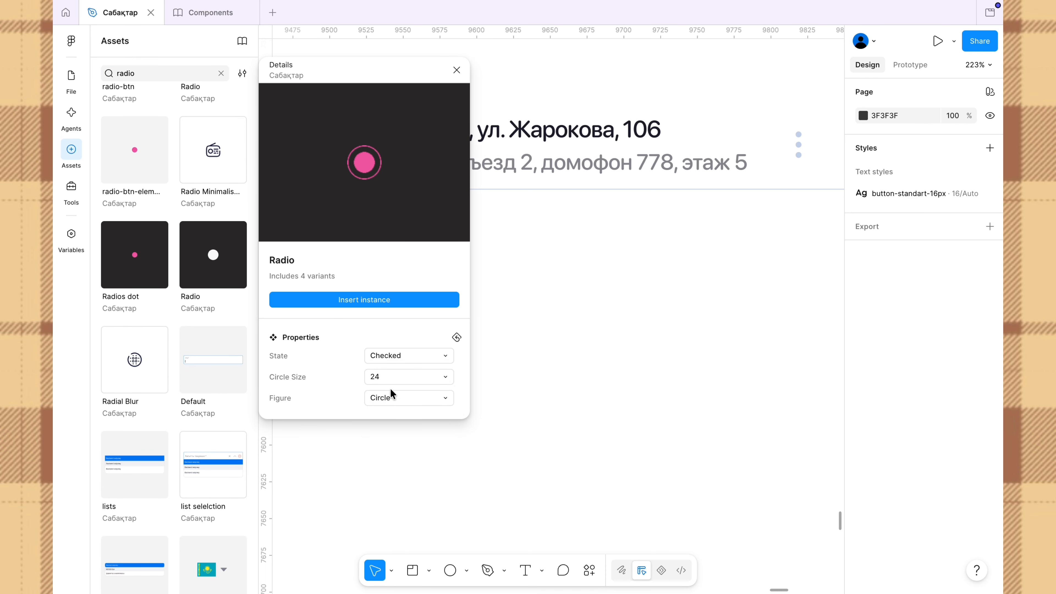
# Insert the configured Radio instance and place it directly to the left of the text component.
pyautogui.click(408, 299)
pyautogui.moveTo(556, 308); pyautogui.dragTo(438, 353)
pyautogui.moveTo(366, 327); pyautogui.dragTo(467, 327)
# Search the assets for dots, insert Menu Dots 2 in Bold style and place it above and right of the text component.
pyautogui.moveTo(141, 72); pyautogui.dragTo(103, 71)
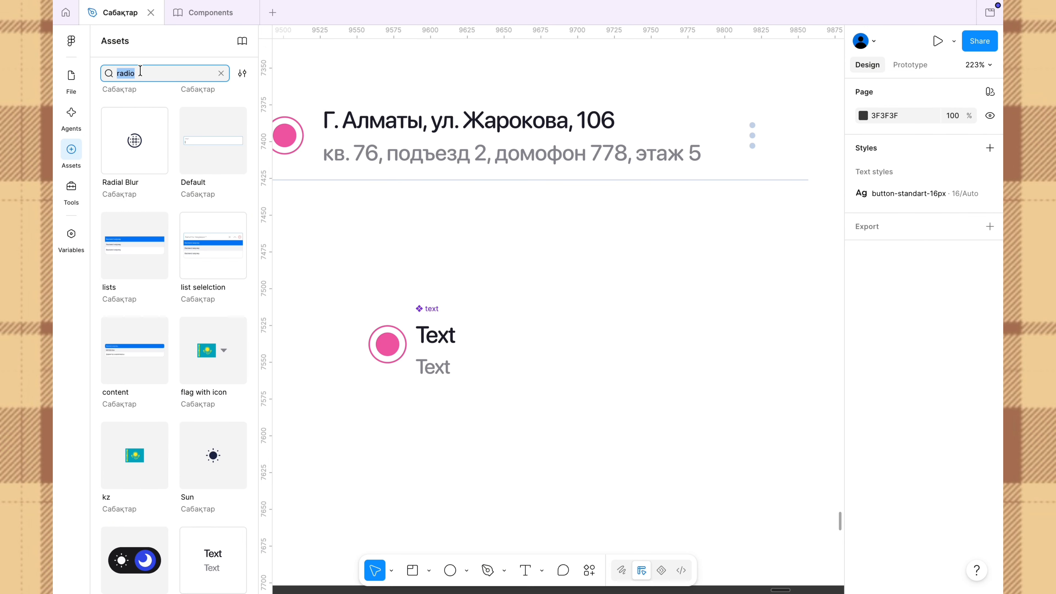
pyautogui.doubleClick(126, 72)
pyautogui.write('dots')
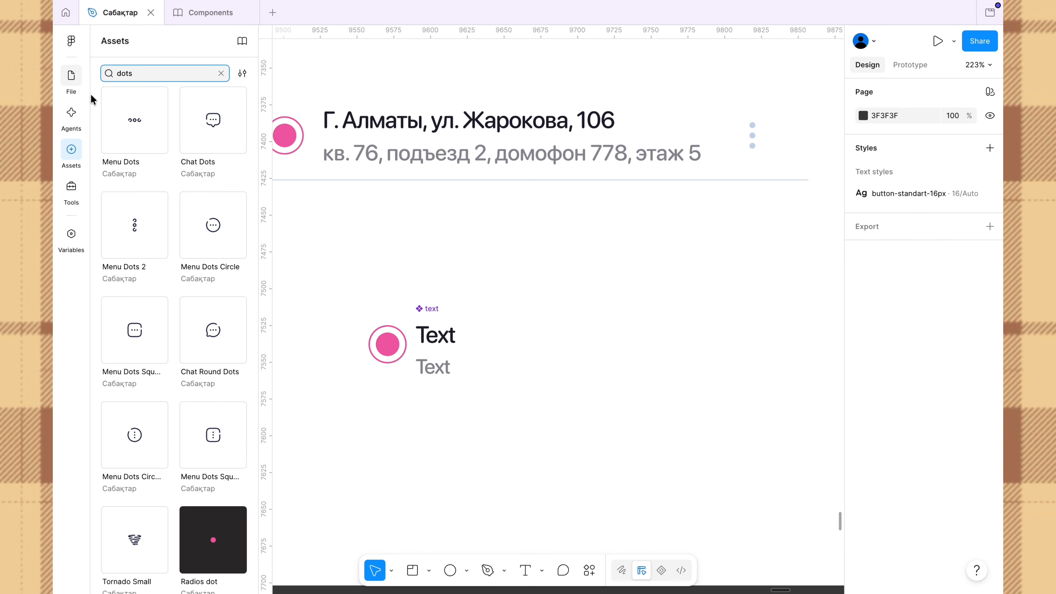
pyautogui.click(158, 199)
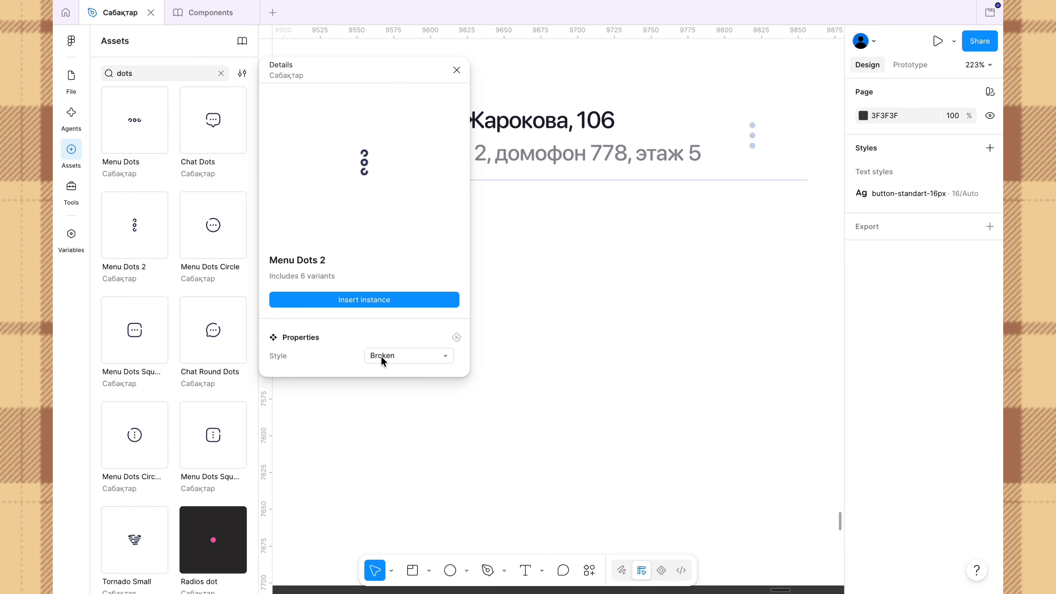
pyautogui.click(383, 360)
pyautogui.click(404, 327)
pyautogui.click(405, 301)
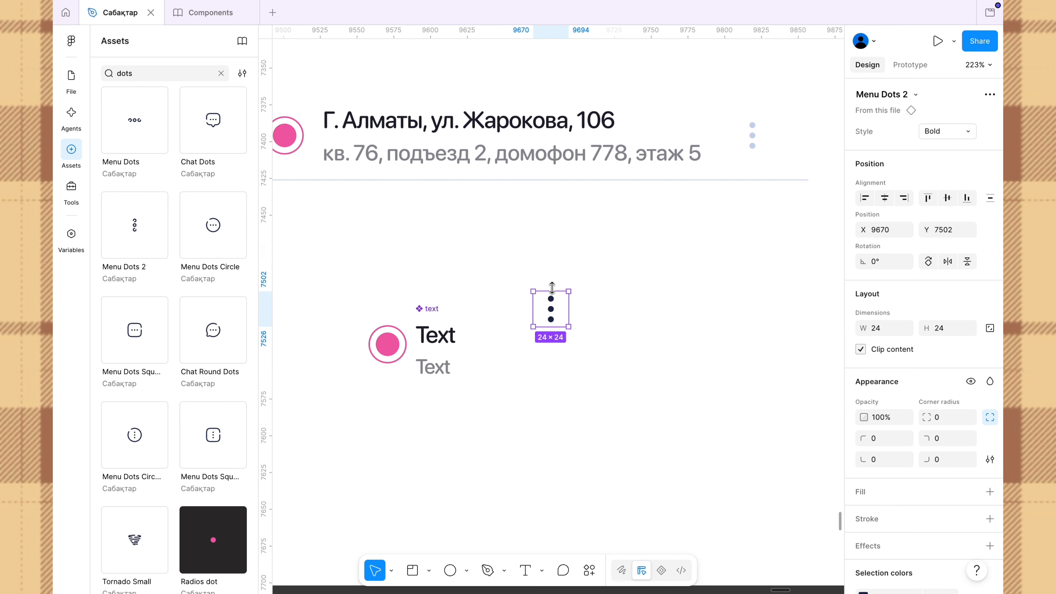
pyautogui.moveTo(551, 307); pyautogui.dragTo(562, 283)
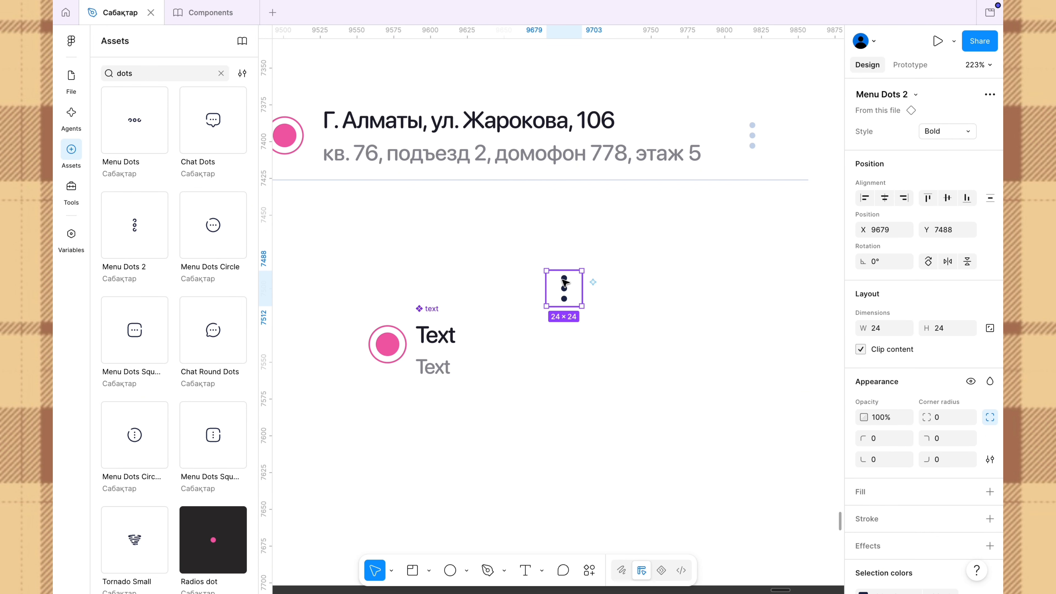
# Wrap the three-dot icon in an auto layout frame and name the frame icon-right.
pyautogui.rightClick(564, 284)
pyautogui.click(613, 352)
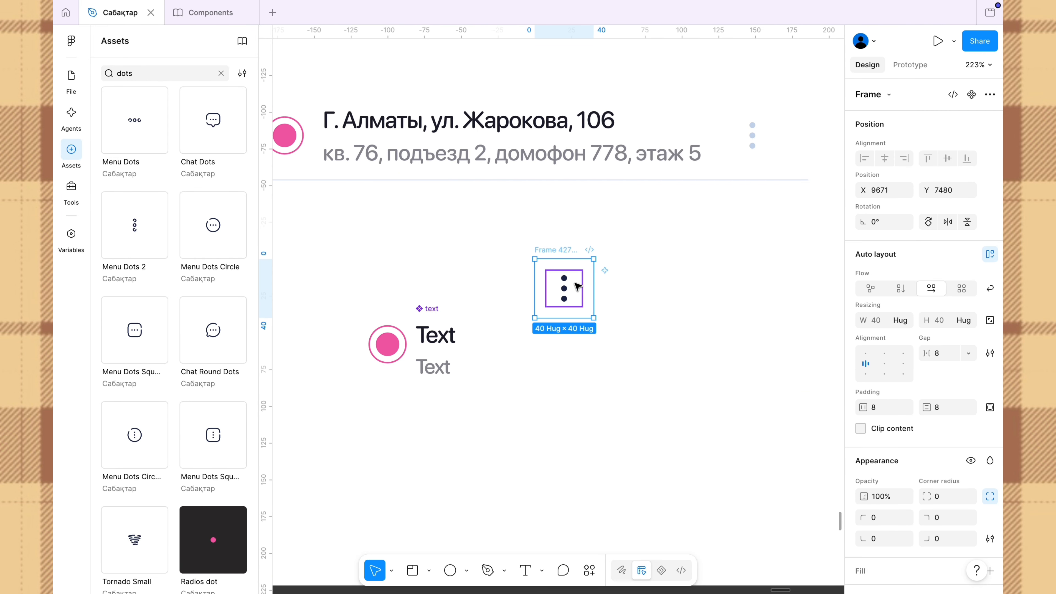
pyautogui.doubleClick(558, 251)
pyautogui.press('BackSpace')
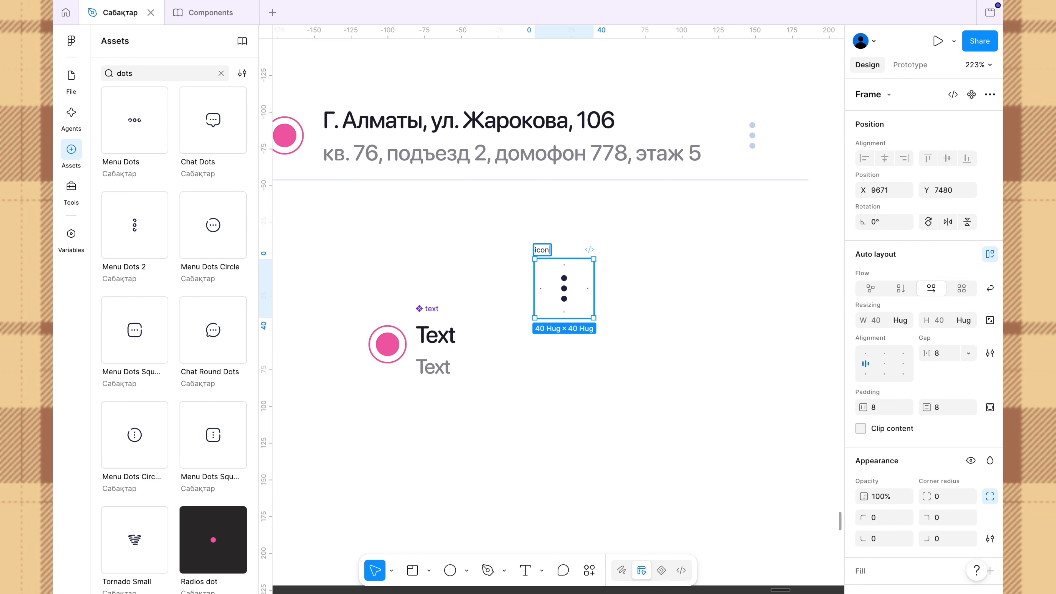
pyautogui.write('icon-right')
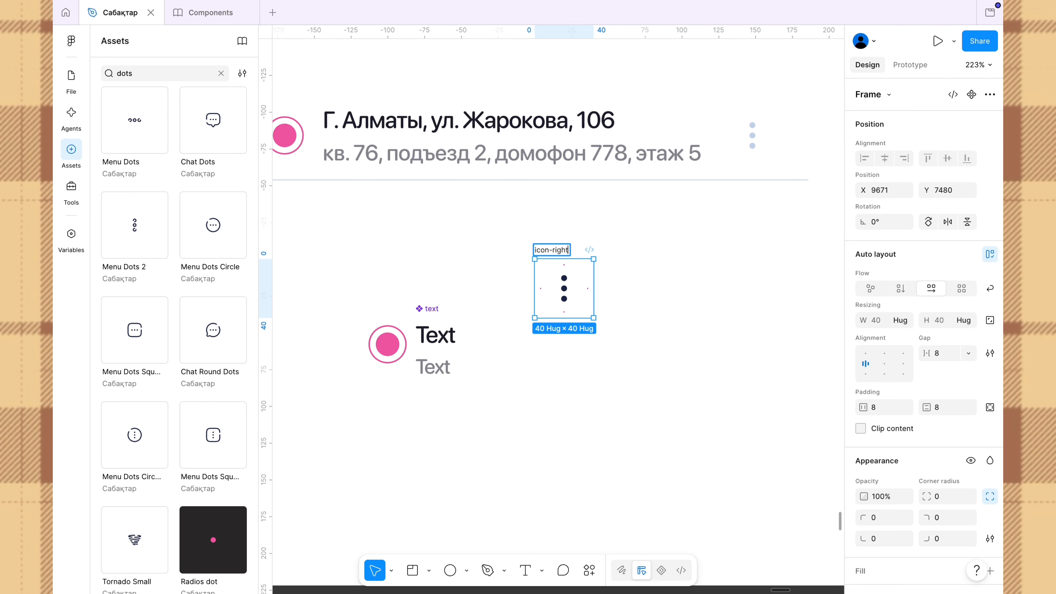
pyautogui.press('Return')
# Re-enter the ending of the icon frame's name so that it reads icon-right.
pyautogui.doubleClick(554, 250)
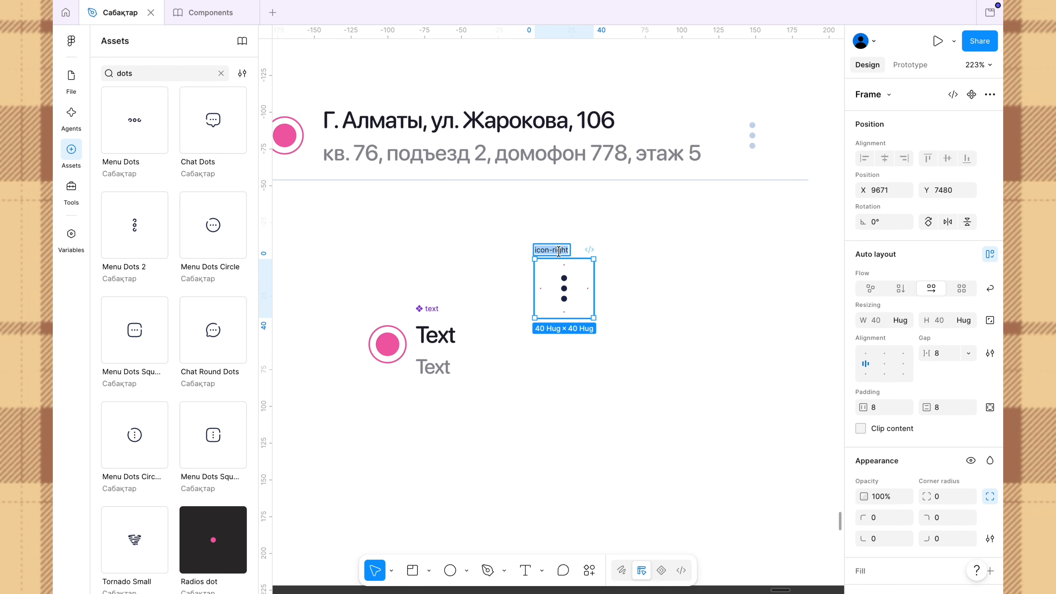
pyautogui.click(554, 249)
pyautogui.press('Delete')
pyautogui.press('Delete')
pyautogui.press('Delete')
pyautogui.press('Delete')
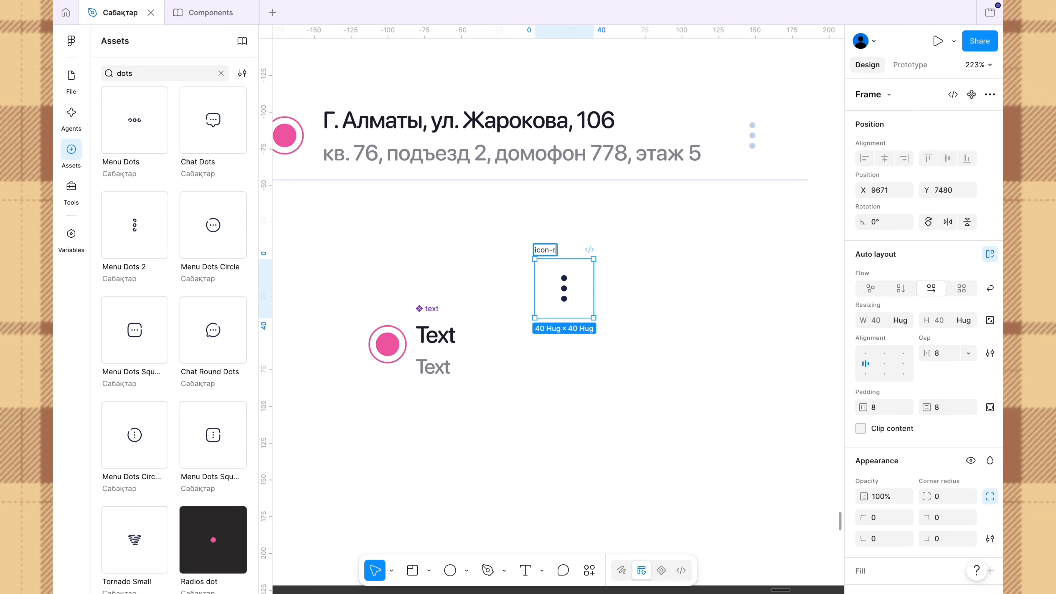
pyautogui.write('ight')
pyautogui.press('Return')
# Set the icon-right frame's horizontal padding, vertical padding and gap to 0, and center its content.
pyautogui.write('0')
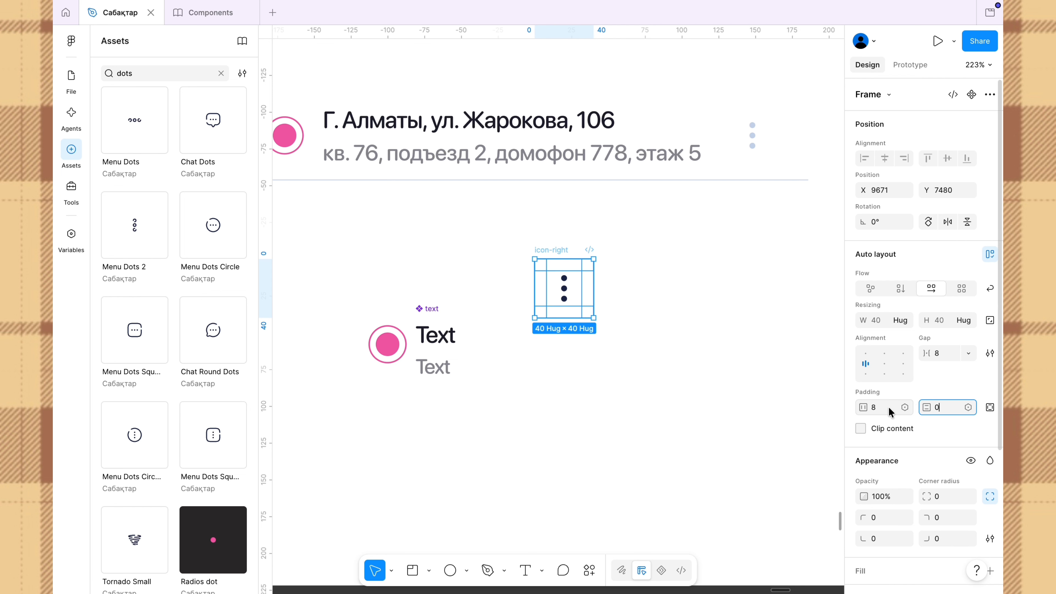
pyautogui.click(890, 408)
pyautogui.write('0')
pyautogui.click(952, 353)
pyautogui.click(885, 364)
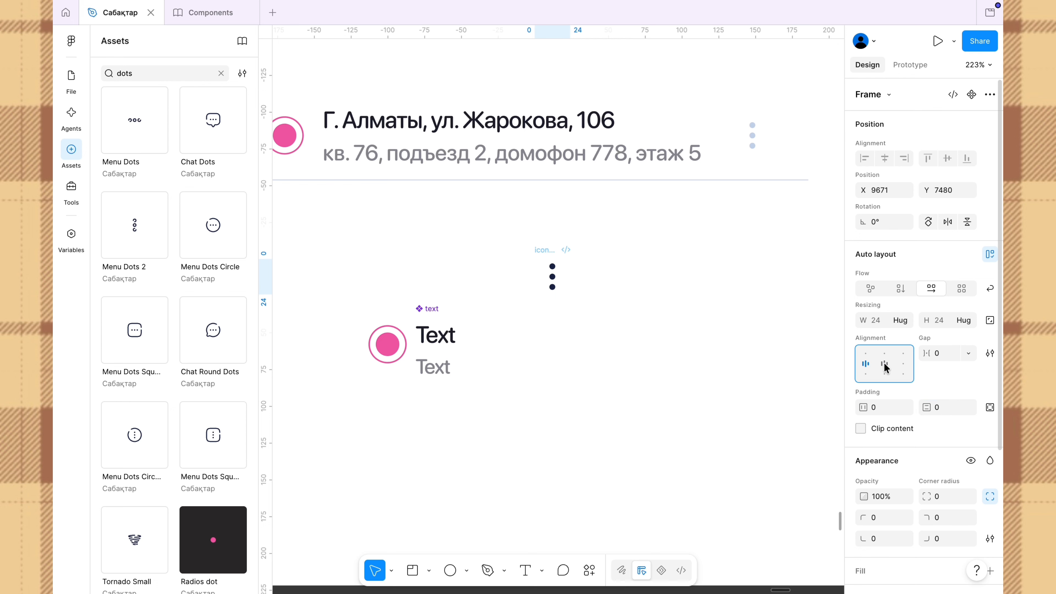
# Make the icon-right frame a component and recolor its dots to C8D6EA, sampled from the reference row's dots.
pyautogui.click(972, 94)
pyautogui.scroll(-5, 886, 274)
pyautogui.click(864, 488)
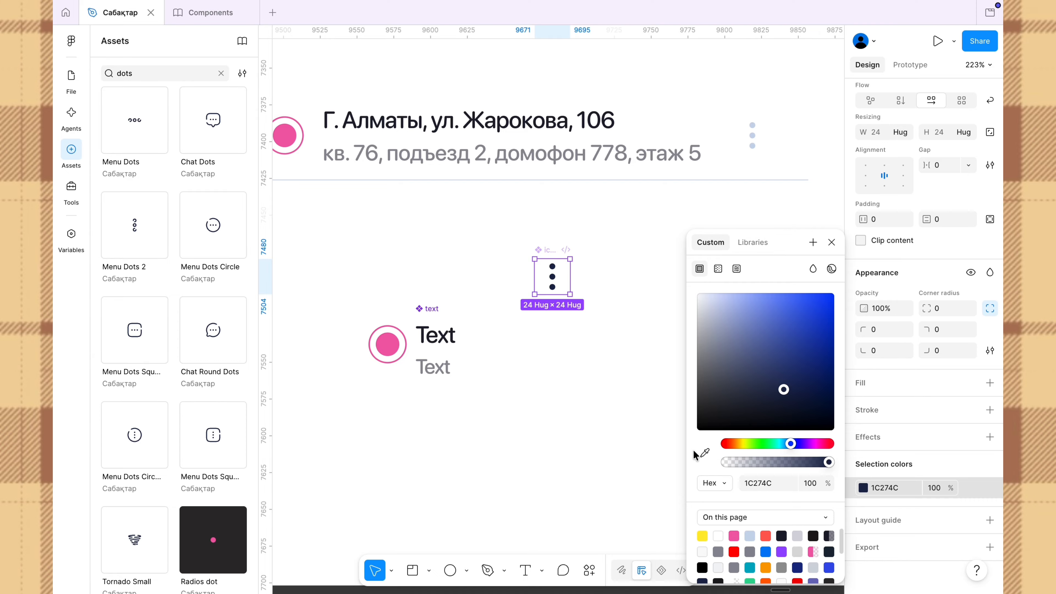
pyautogui.click(704, 453)
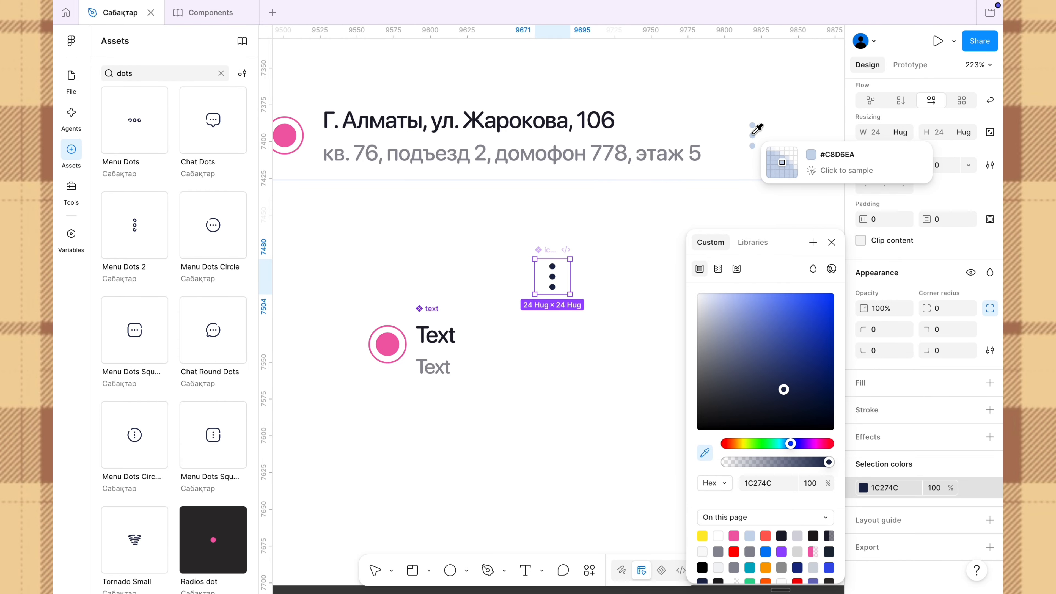
pyautogui.click(752, 136)
# Place the icon-right component just to the right of the text component.
pyautogui.click(581, 292)
pyautogui.moveTo(549, 251); pyautogui.dragTo(502, 313)
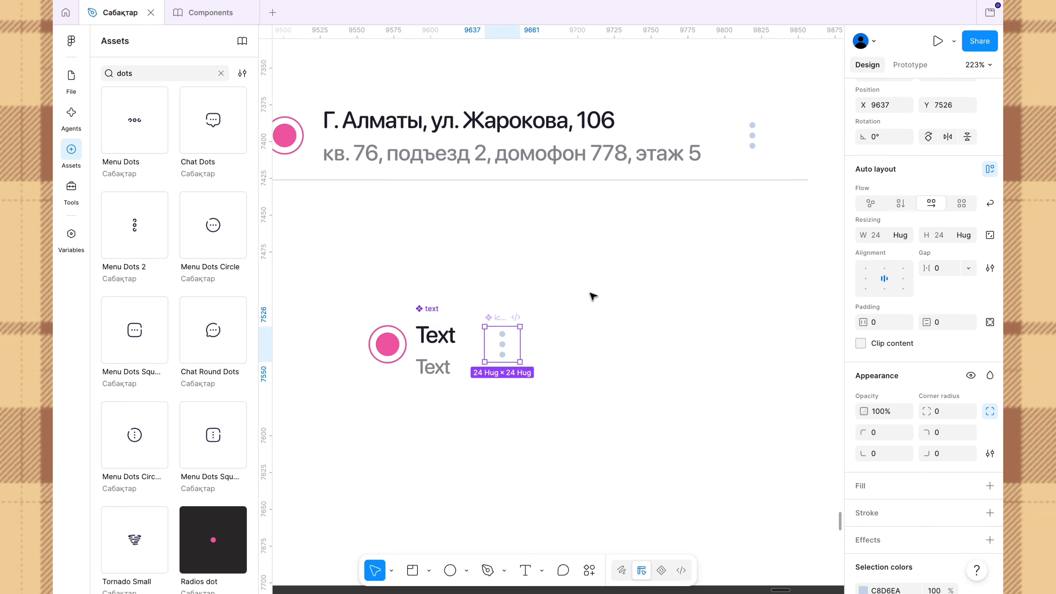
pyautogui.click(590, 295)
# Copy the text component and paste an instance of it in the empty area right of the icon-right component.
pyautogui.click(447, 340)
pyautogui.rightClick(446, 341)
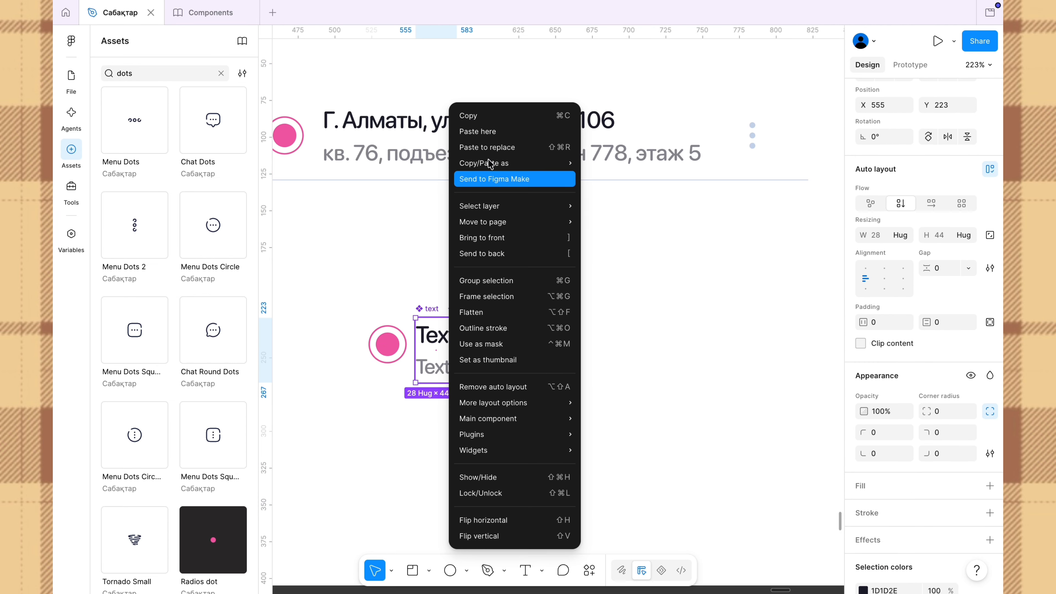
pyautogui.click(501, 118)
pyautogui.click(605, 310)
pyautogui.rightClick(605, 316)
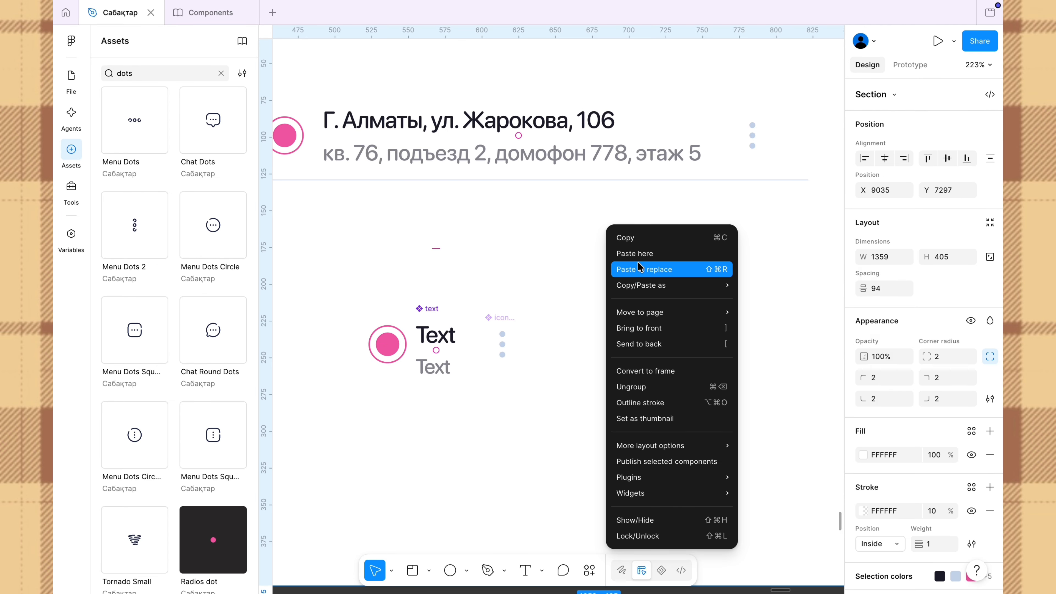
pyautogui.click(644, 251)
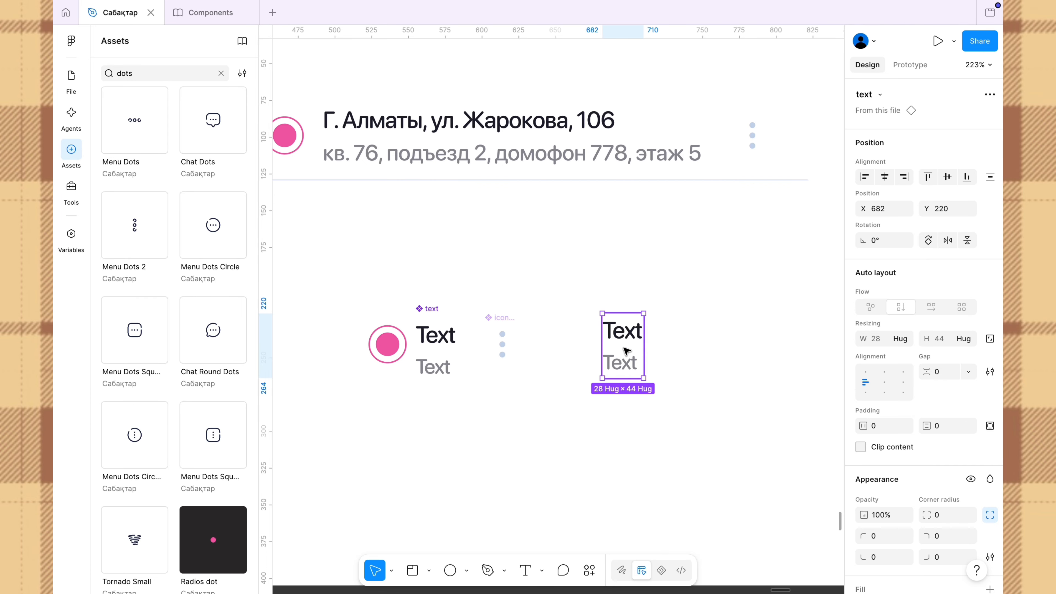
pyautogui.moveTo(626, 351); pyautogui.dragTo(611, 333)
# Replace the text instance's first line with the street address copied from the reference row.
pyautogui.doubleClick(361, 118)
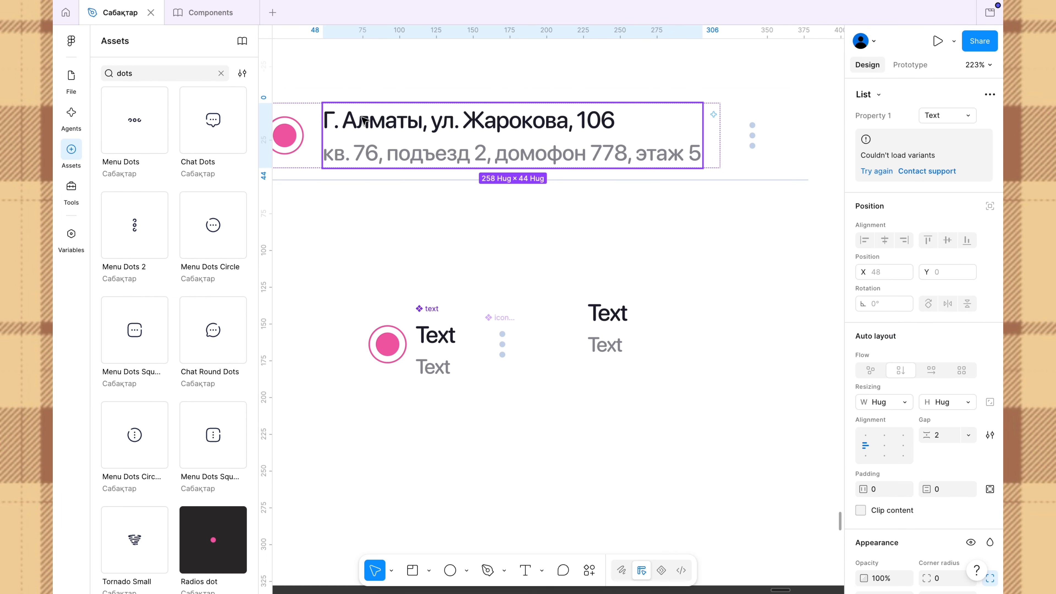
pyautogui.doubleClick(361, 118)
pyautogui.doubleClick(362, 118)
pyautogui.hotkey('ctrl', 'c')
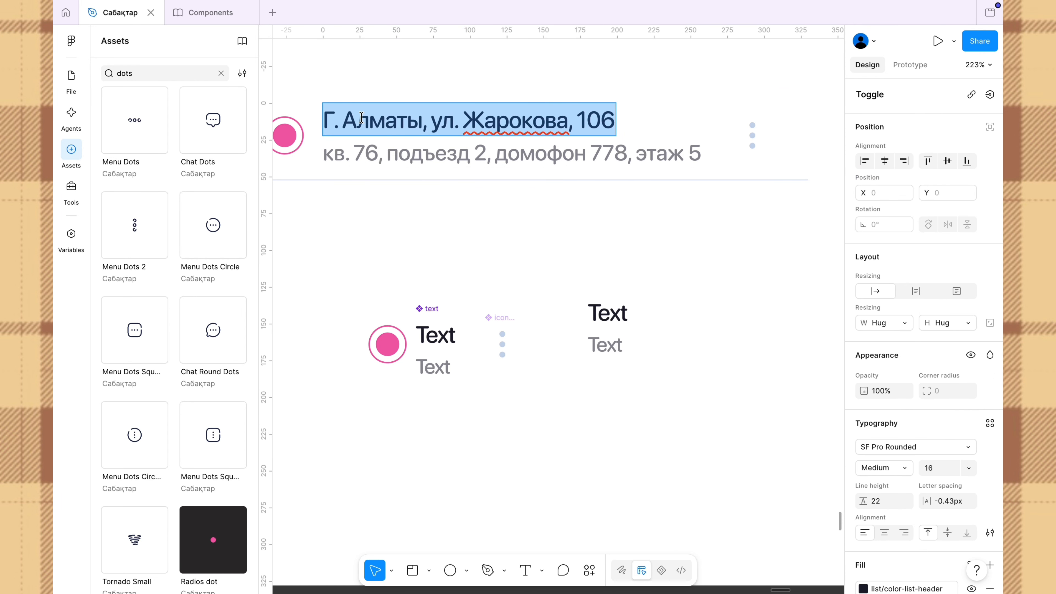
pyautogui.moveTo(595, 309); pyautogui.dragTo(655, 315)
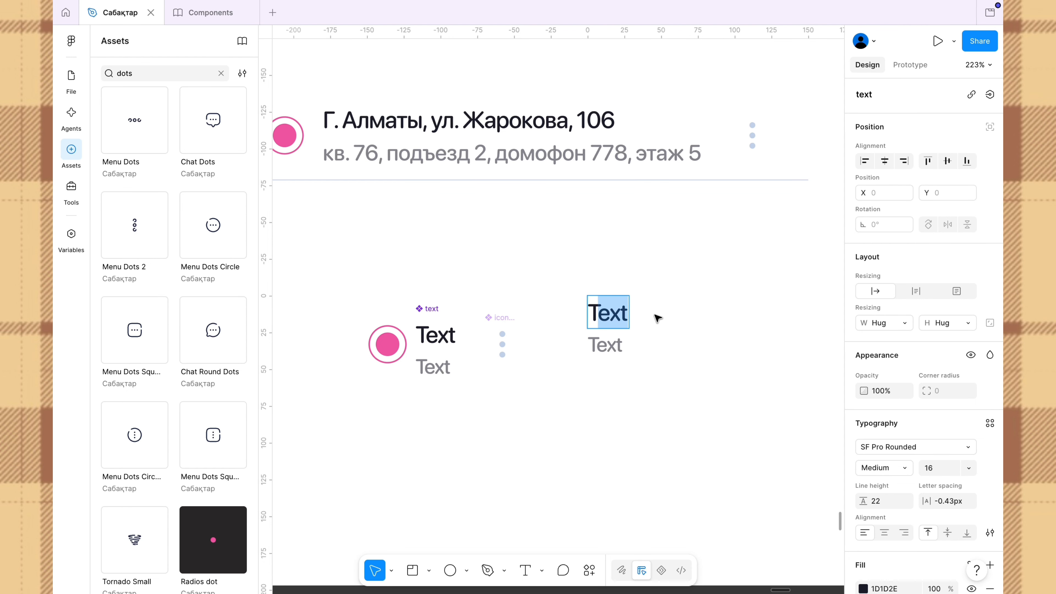
pyautogui.hotkey('ctrl', 'v')
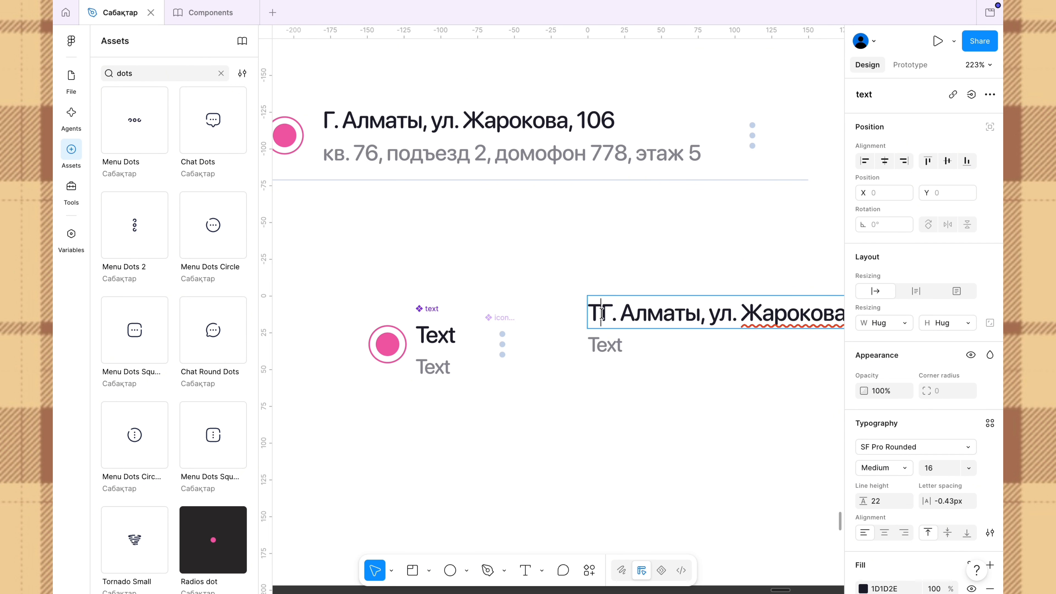
pyautogui.press('BackSpace')
# Replace the text instance's second line with the apartment details copied from the reference row.
pyautogui.moveTo(327, 154); pyautogui.dragTo(783, 161)
pyautogui.hotkey('ctrl', 'c')
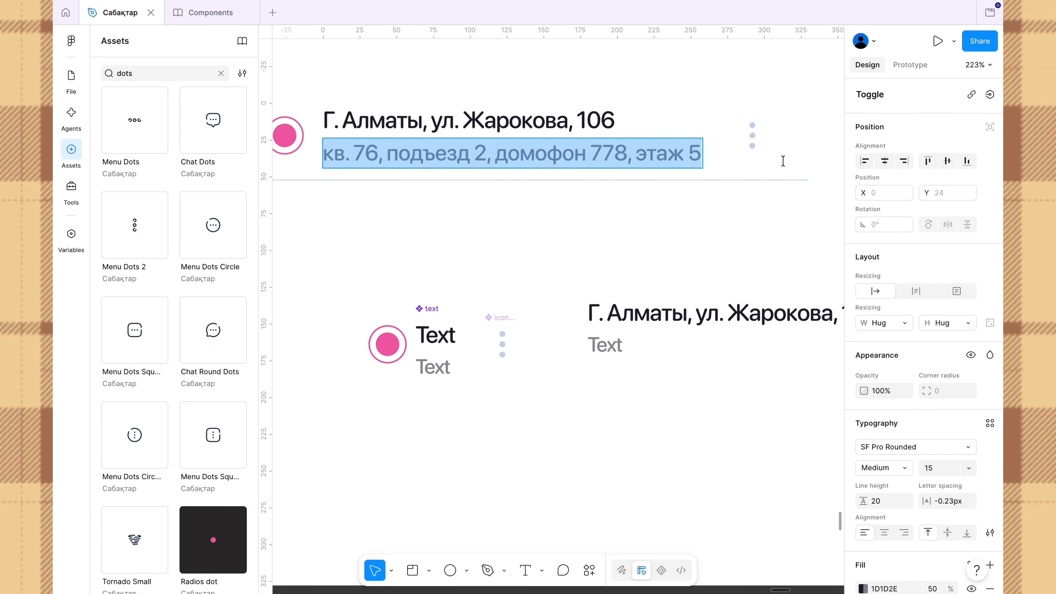
pyautogui.doubleClick(598, 348)
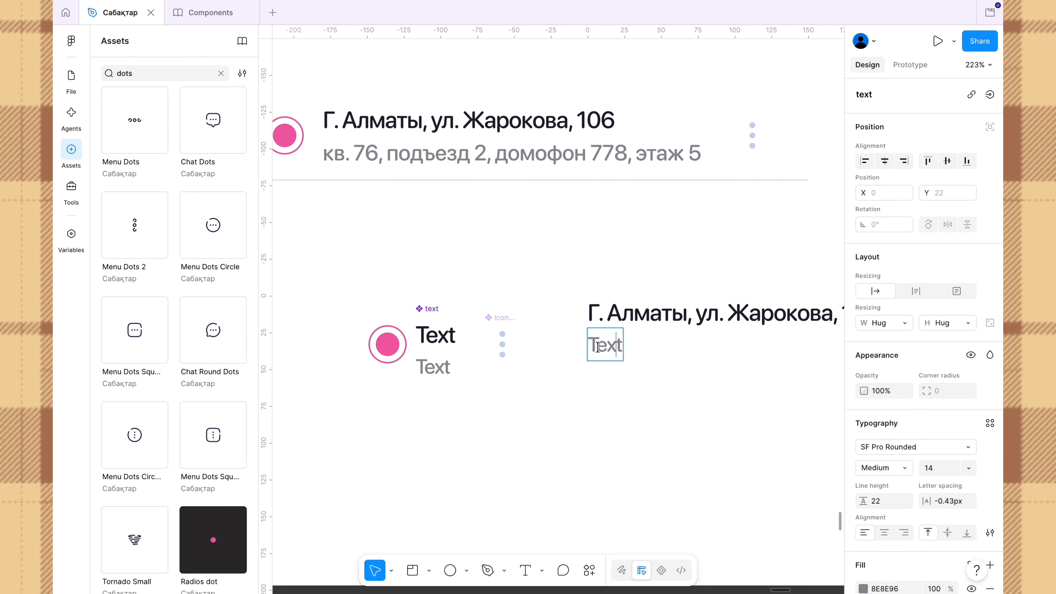
pyautogui.hotkey('ctrl', 'a')
pyautogui.hotkey('ctrl', 'v')
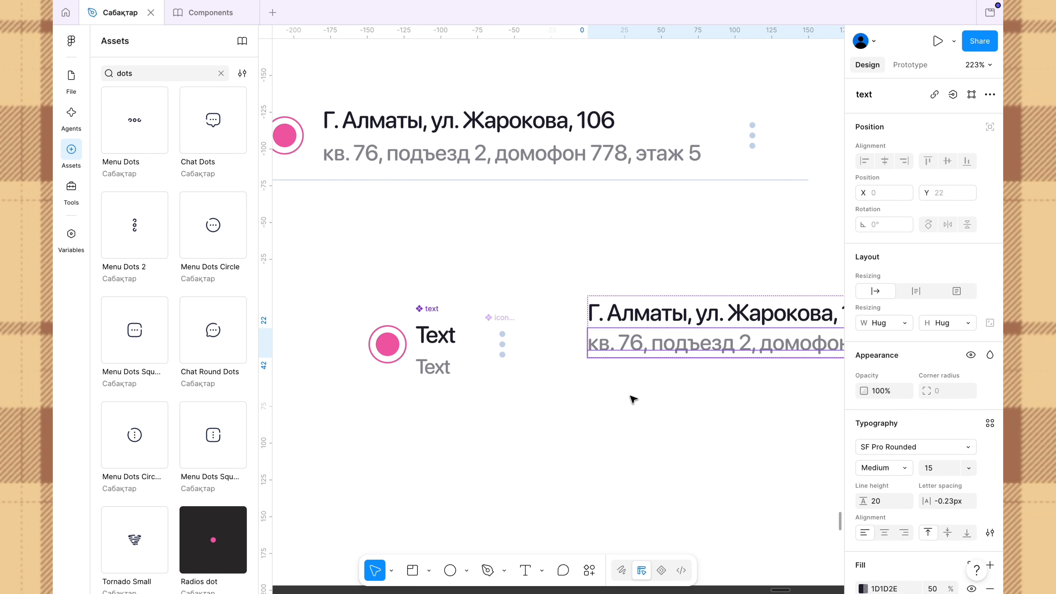
pyautogui.press('Escape')
# Copy the icon-right component and place an instance of it to the right of the new address text.
pyautogui.hscroll(4, 632, 398)
pyautogui.scroll(-3, 624, 409)
pyautogui.hscroll(1, 623, 406)
pyautogui.click(660, 271)
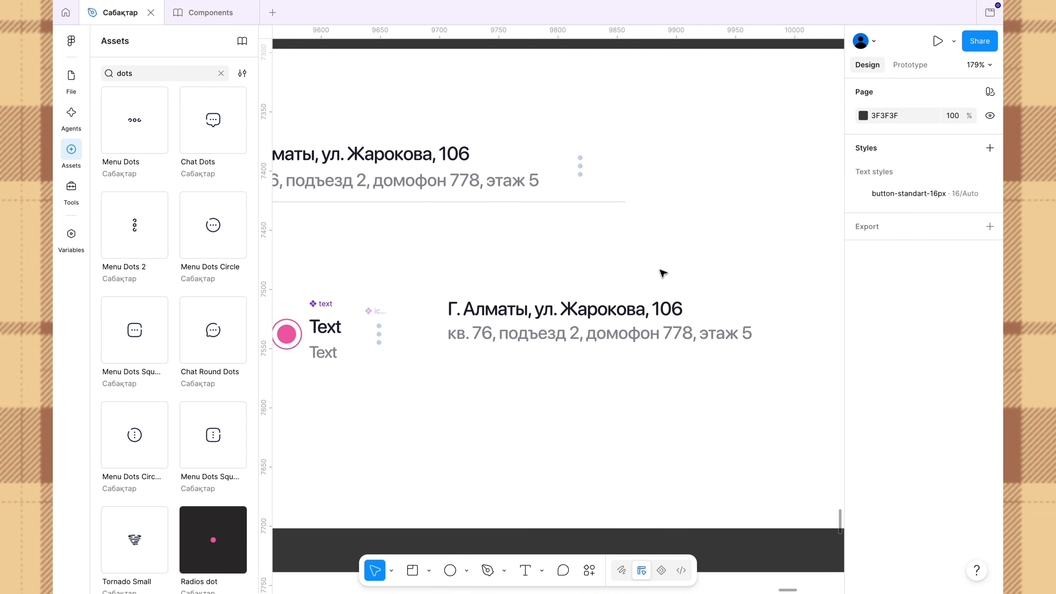
pyautogui.click(644, 318)
pyautogui.scroll(-2, 643, 318)
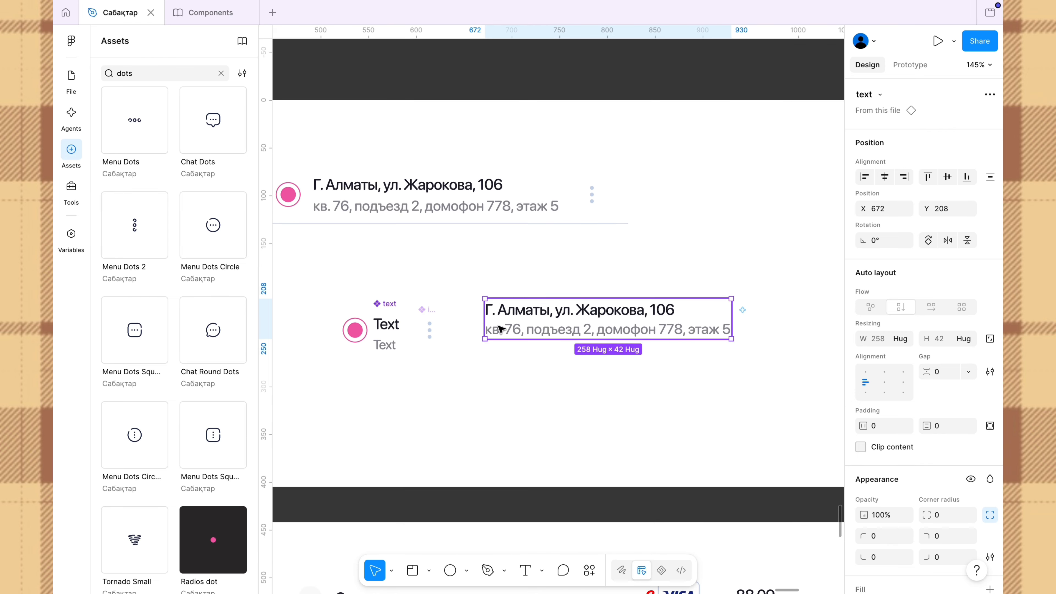
pyautogui.rightClick(432, 333)
pyautogui.click(498, 118)
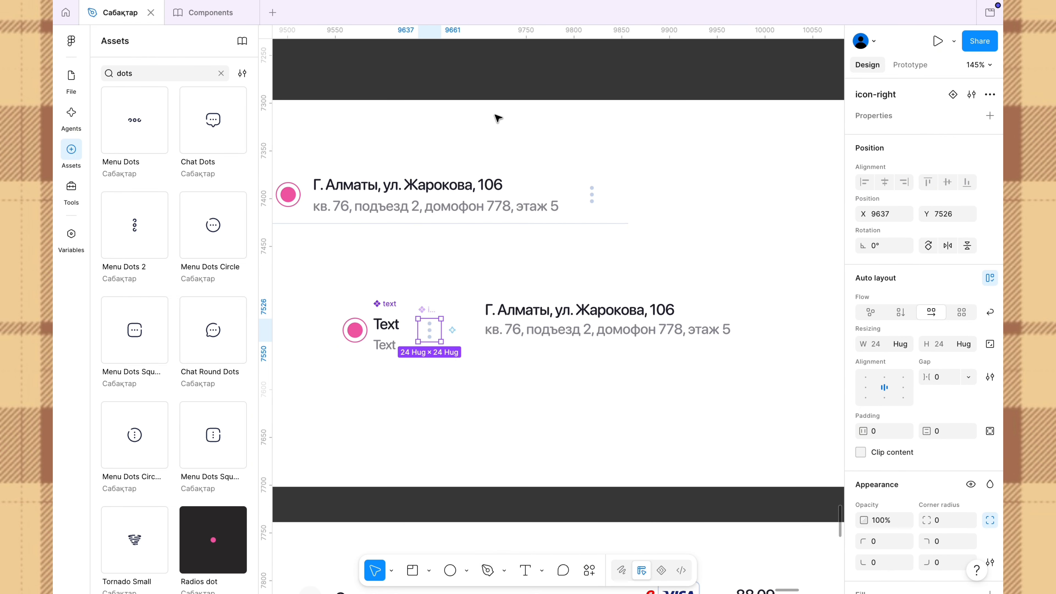
pyautogui.rightClick(431, 318)
pyautogui.click(492, 116)
pyautogui.rightClick(760, 321)
pyautogui.click(789, 246)
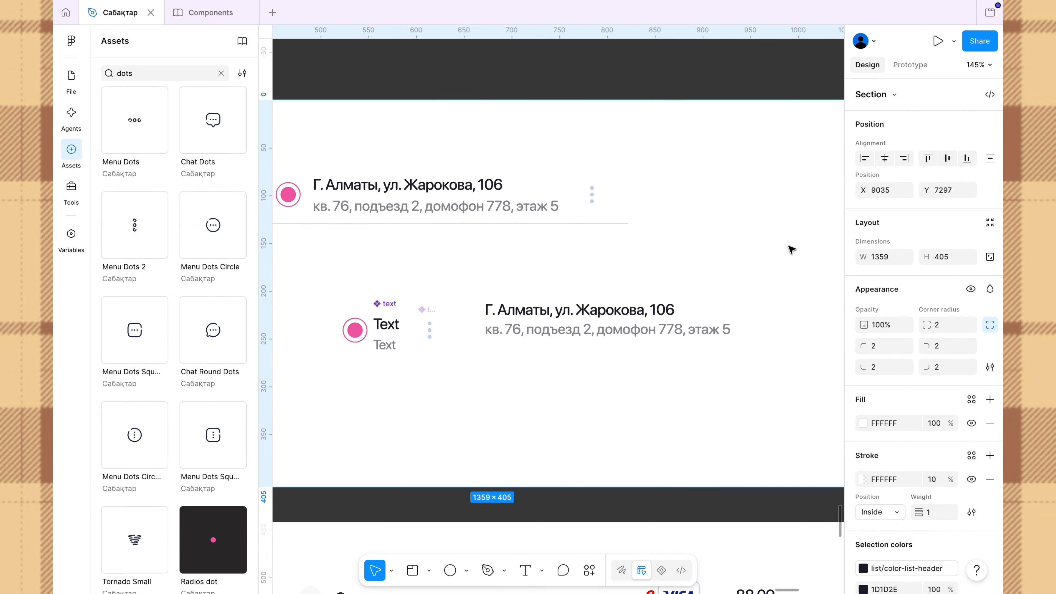
pyautogui.moveTo(769, 329); pyautogui.dragTo(756, 312)
# Move the checked Radio instance directly to the left of the new address text.
pyautogui.click(360, 329)
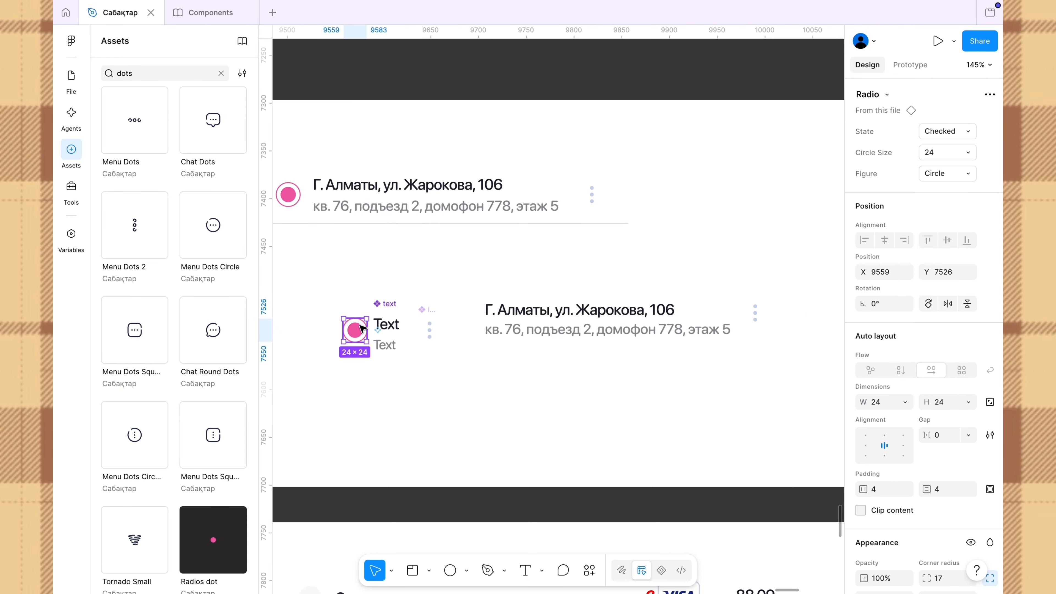
pyautogui.moveTo(398, 330); pyautogui.dragTo(462, 317)
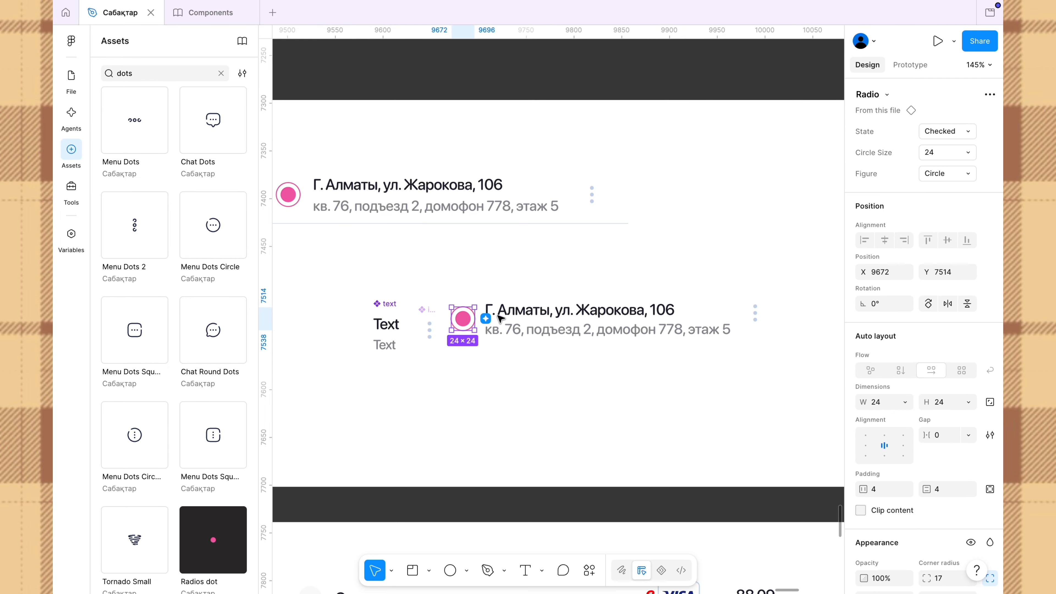
# Wrap the checked Radio instance and the adjacent address text instance together in an auto layout frame.
pyautogui.click(460, 298)
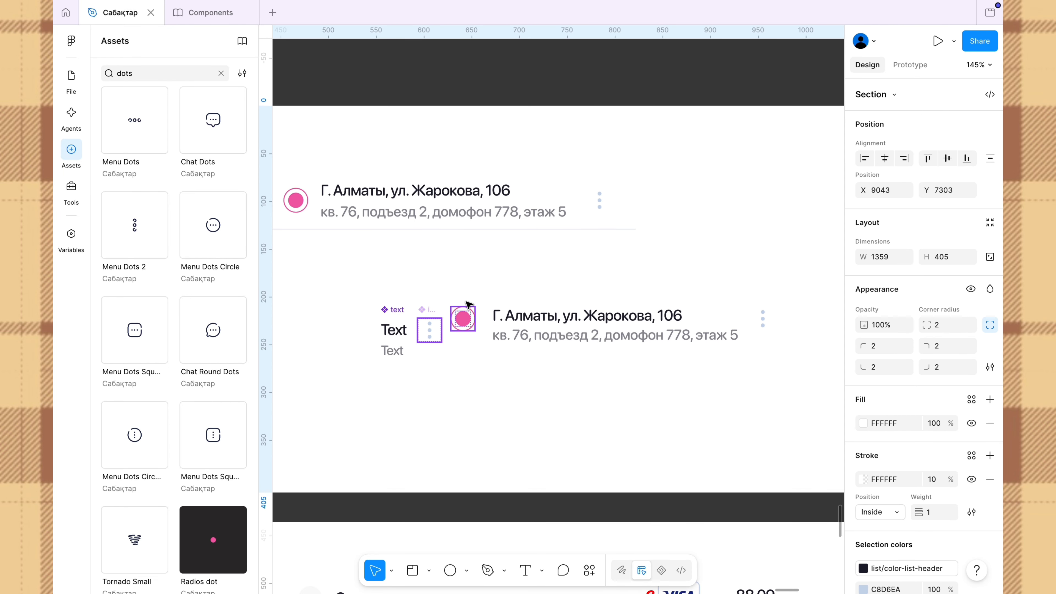
pyautogui.click(463, 317)
pyautogui.keyDown('shift'); pyautogui.click(507, 315); pyautogui.keyUp('shift')
pyautogui.rightClick(506, 315)
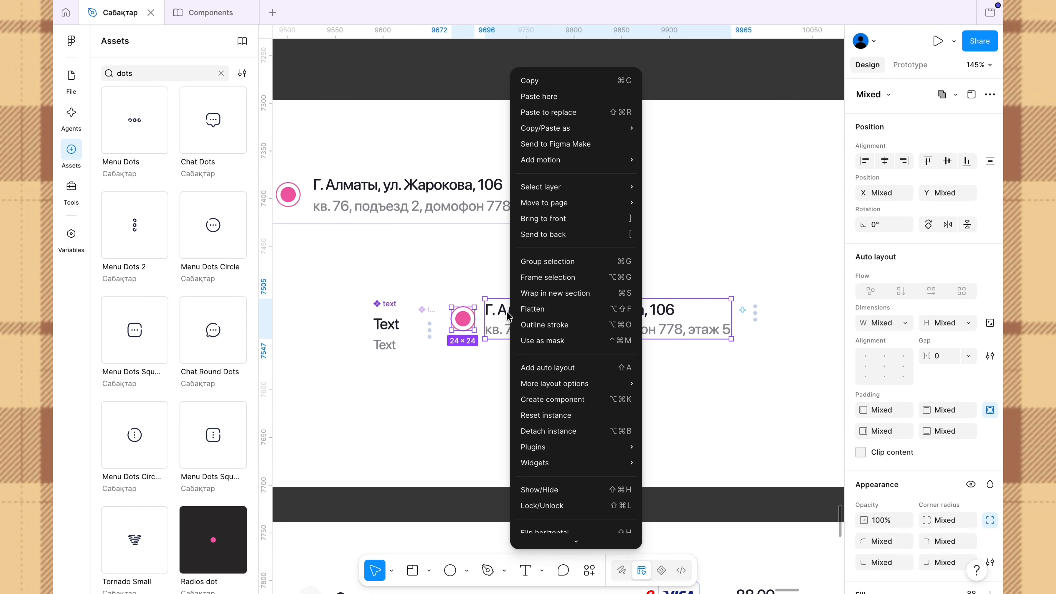
pyautogui.click(537, 368)
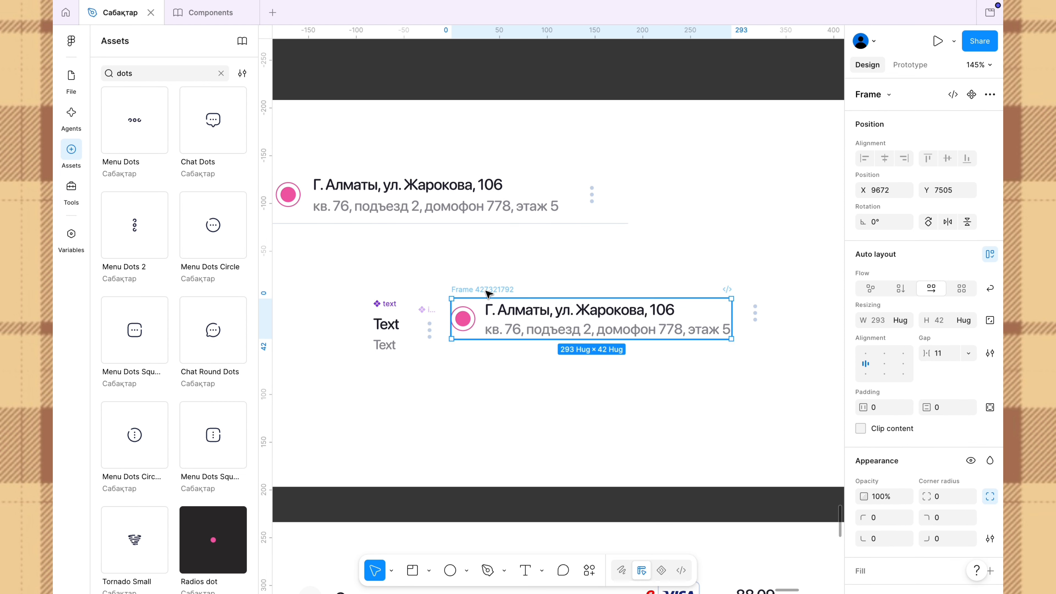
# Rename the new auto layout frame "elements + text".
pyautogui.doubleClick(486, 290)
pyautogui.write('elements ')
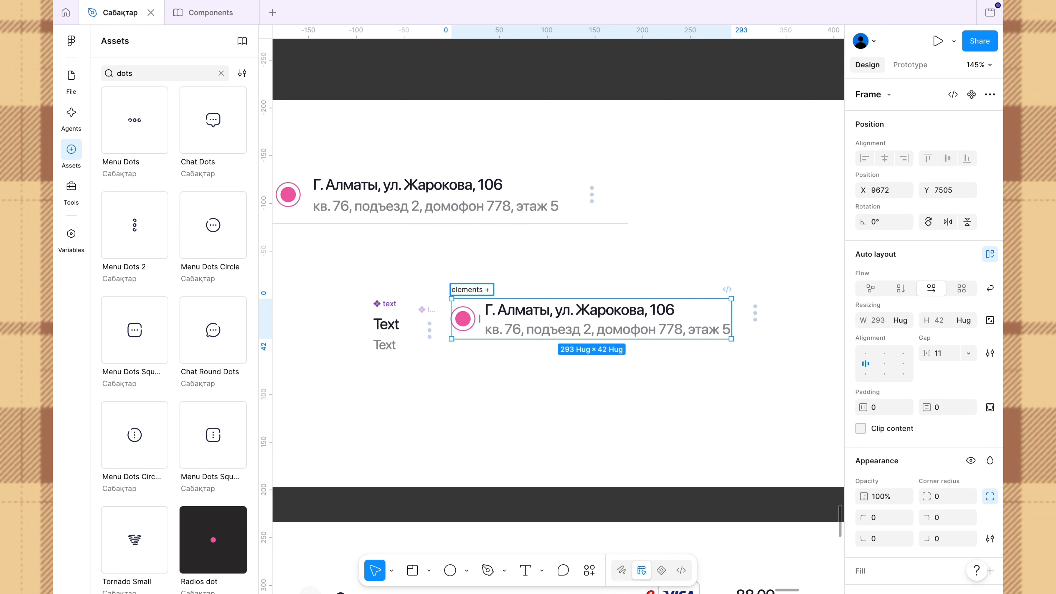
pyautogui.write('+ text')
pyautogui.press('Return')
# Set the "elements + text" frame's horizontal padding to 16 and vertical padding to 8.
pyautogui.scroll(5, 527, 311)
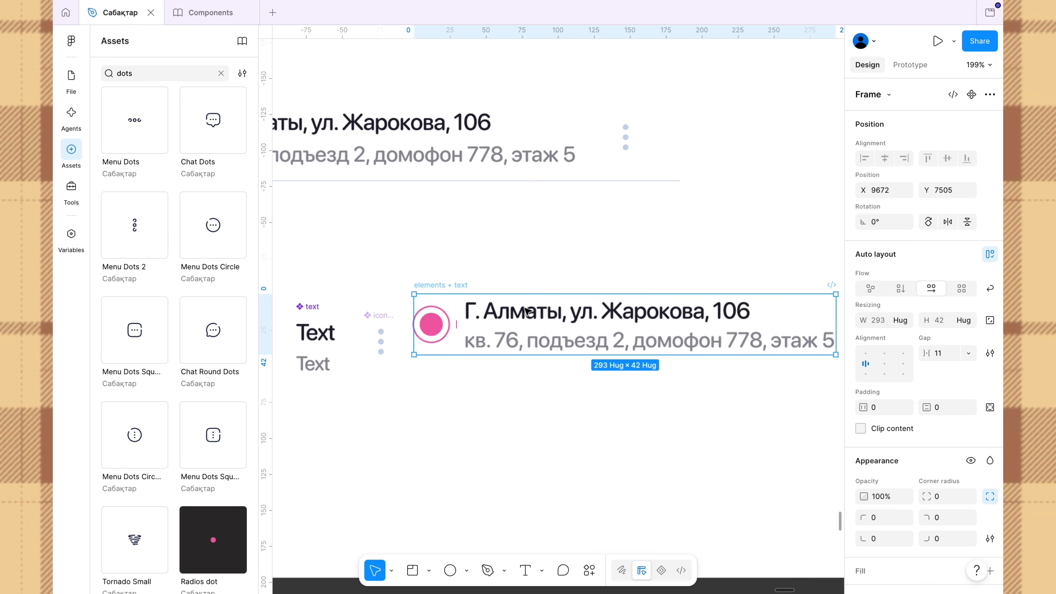
pyautogui.click(870, 406)
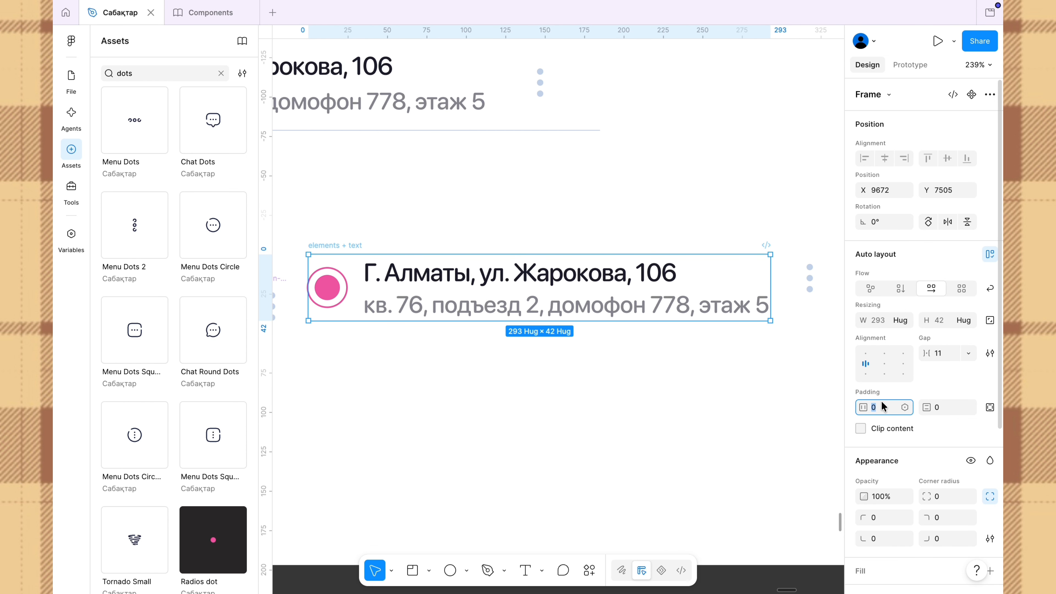
pyautogui.write('16')
pyautogui.press('Return')
pyautogui.click(938, 408)
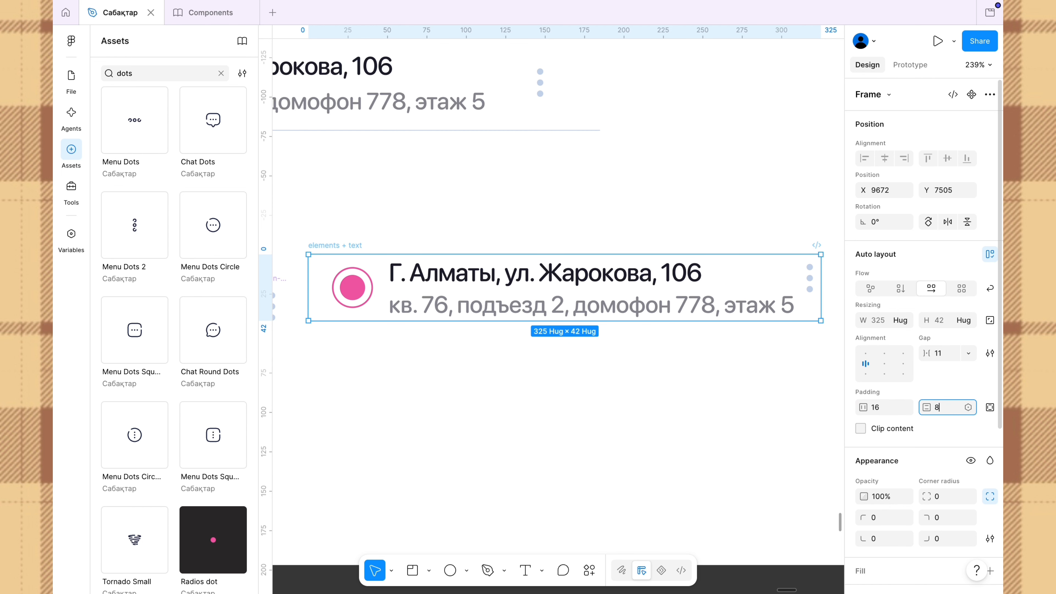
pyautogui.write('8')
pyautogui.press('Return')
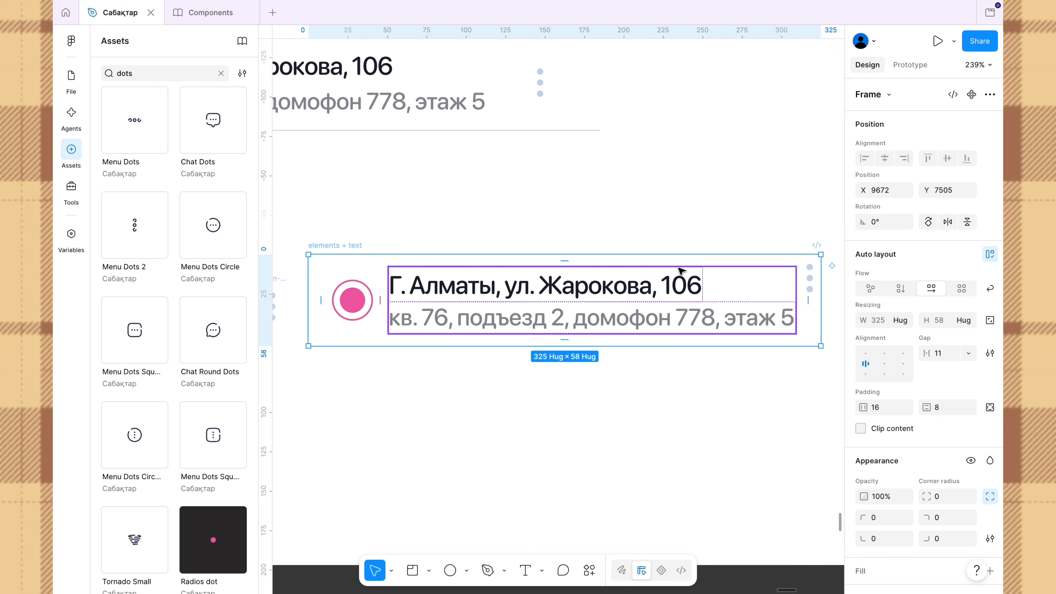
# Move the "elements + text" frame down so it sits clear below the three-dot icon instance.
pyautogui.moveTo(356, 245); pyautogui.dragTo(361, 335)
pyautogui.scroll(-2, 362, 338)
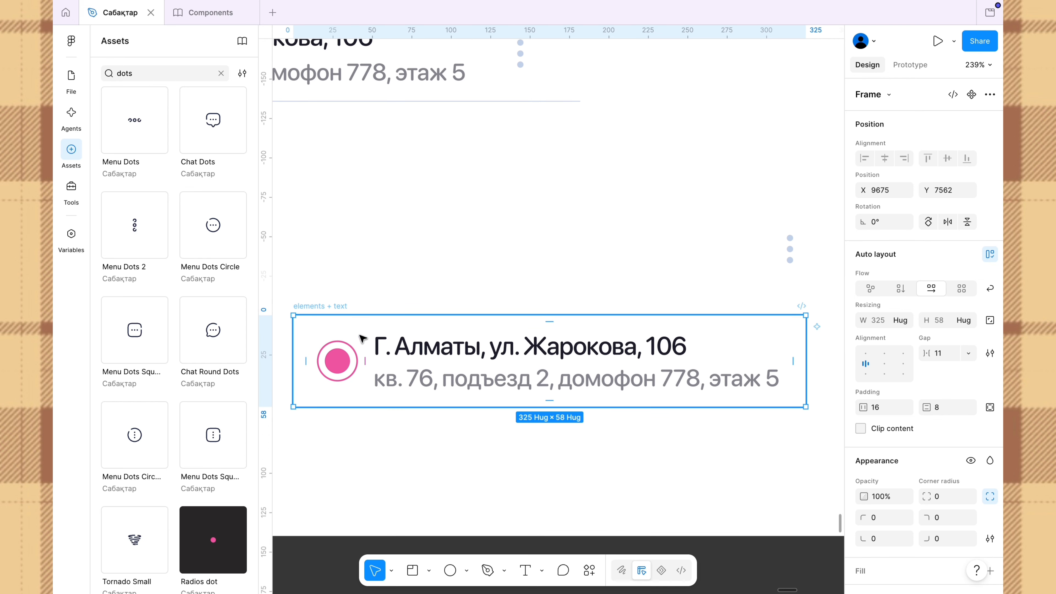
pyautogui.scroll(-3, 362, 338)
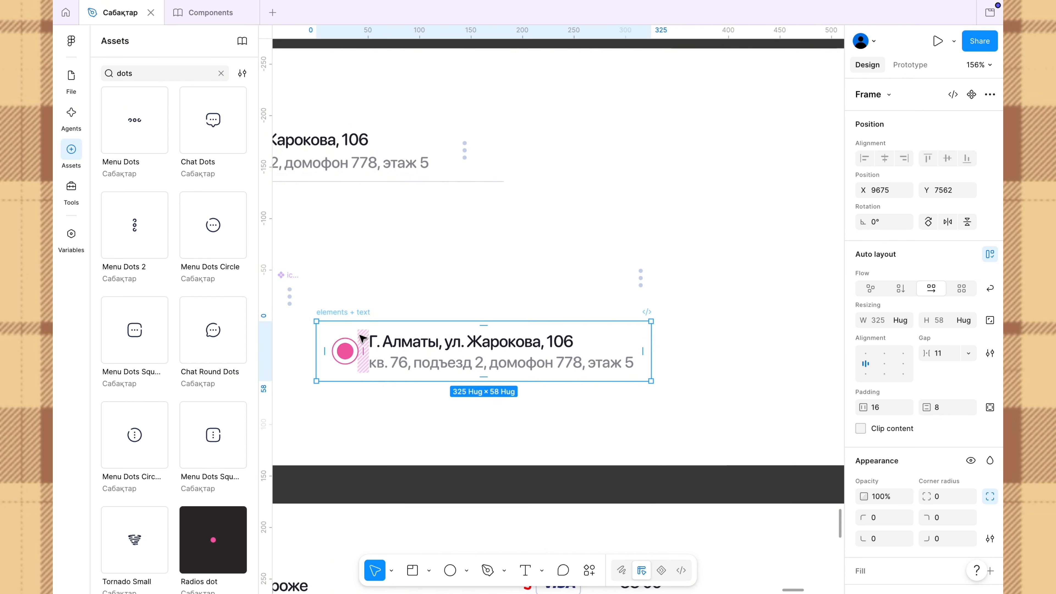
# Combine "elements + text" and the three-dot icon in a horizontal auto layout frame, with the icon placed after the text.
pyautogui.keyDown('shift'); pyautogui.click(642, 279); pyautogui.keyUp('shift')
pyautogui.hotkey('shift', 'a')
pyautogui.click(932, 288)
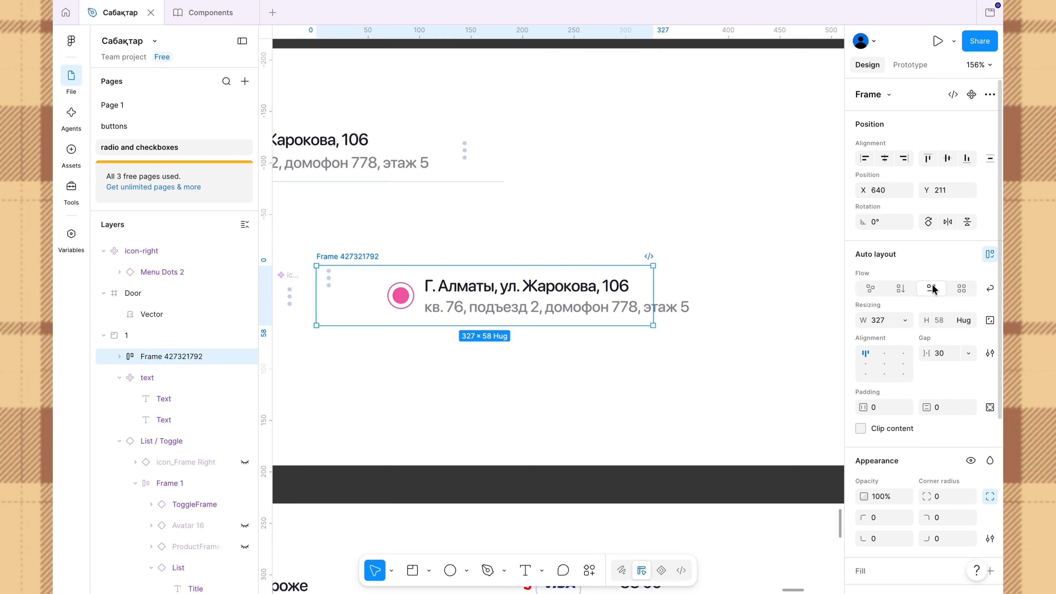
pyautogui.doubleClick(478, 291)
pyautogui.moveTo(500, 292); pyautogui.dragTo(402, 292)
# Configure the outer row frame with centred alignment, an Auto gap and a width of 379.
pyautogui.click(366, 257)
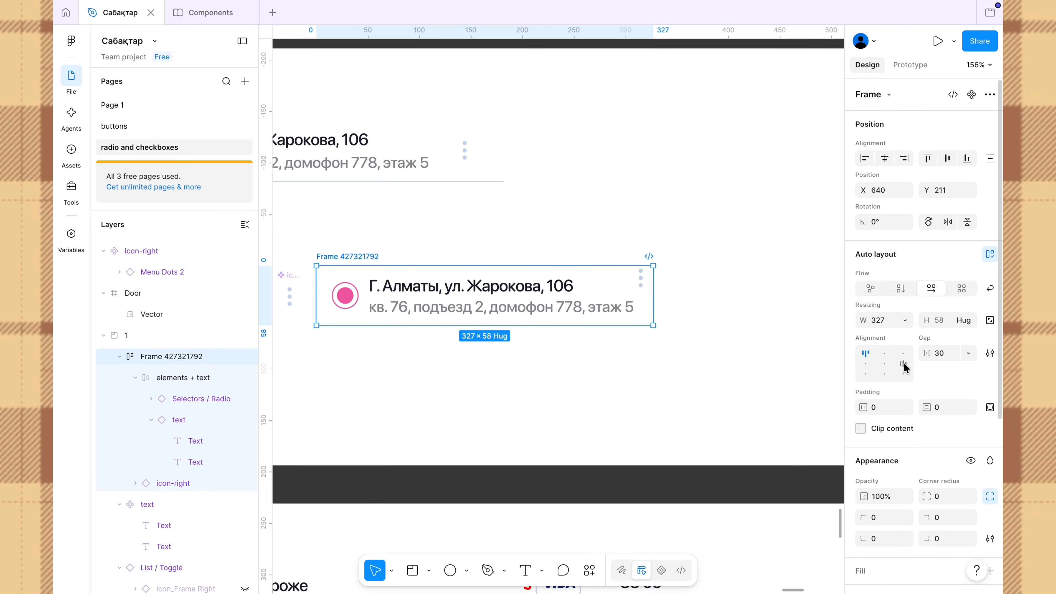
pyautogui.click(881, 367)
pyautogui.click(955, 356)
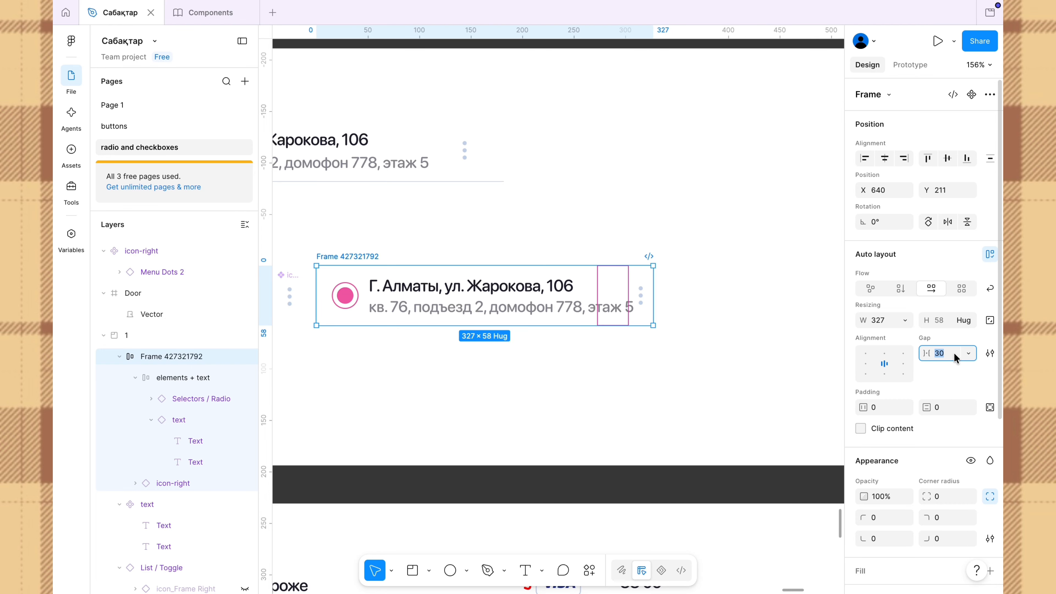
pyautogui.press('Return')
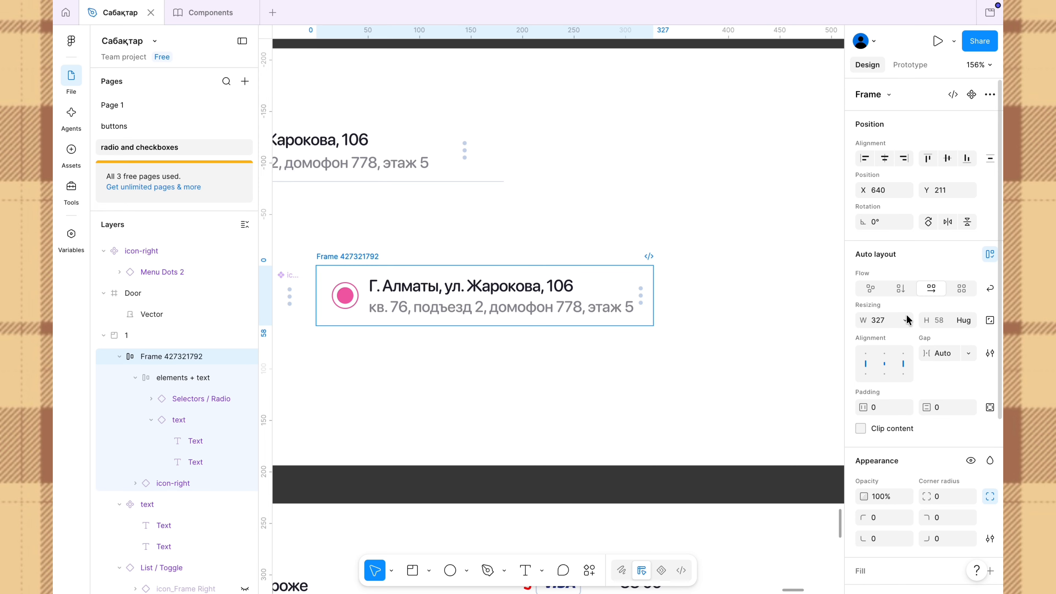
pyautogui.click(894, 325)
pyautogui.press('Return')
# Add a bottom-only inside stroke with a weight of 0.6 to the outer row frame.
pyautogui.scroll(-6, 861, 353)
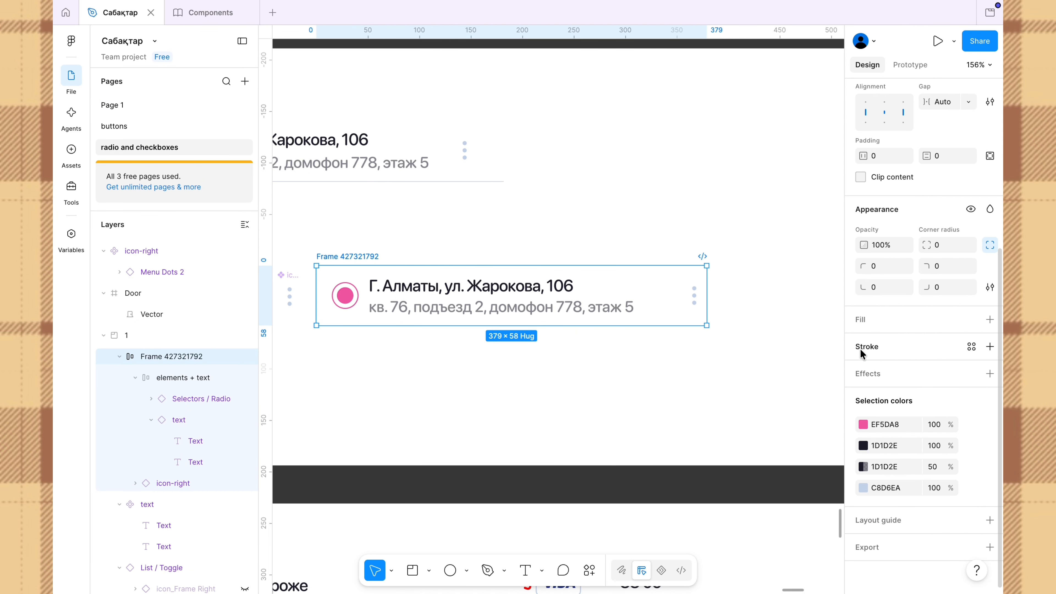
pyautogui.click(991, 345)
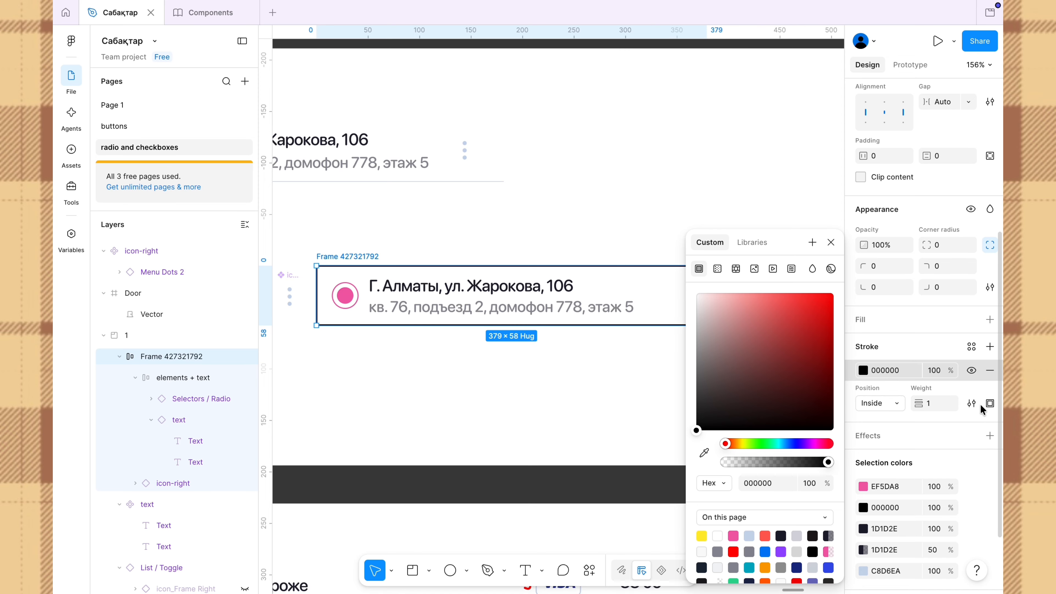
pyautogui.click(971, 404)
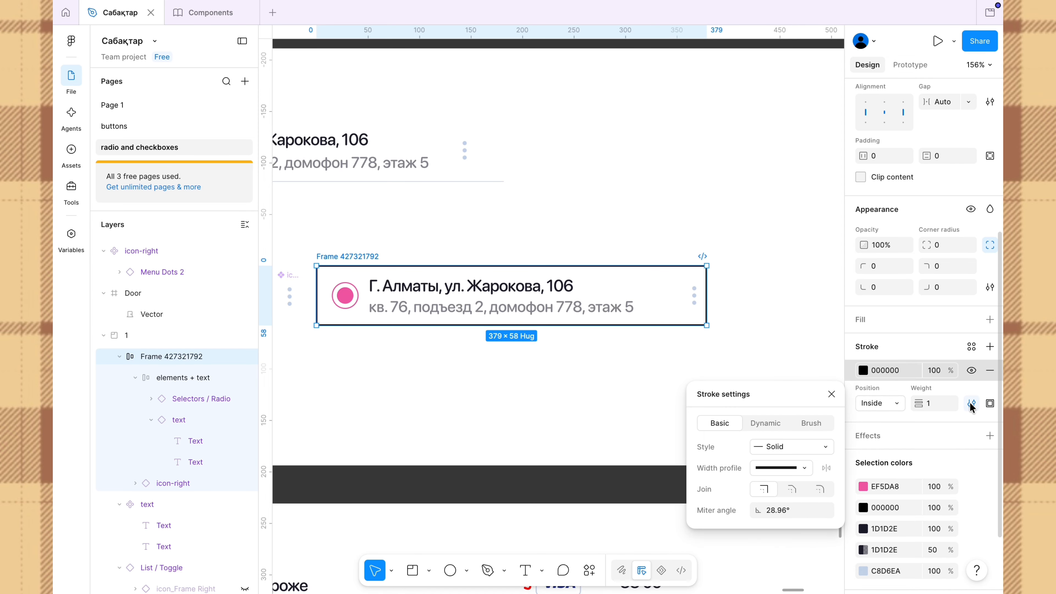
pyautogui.click(991, 403)
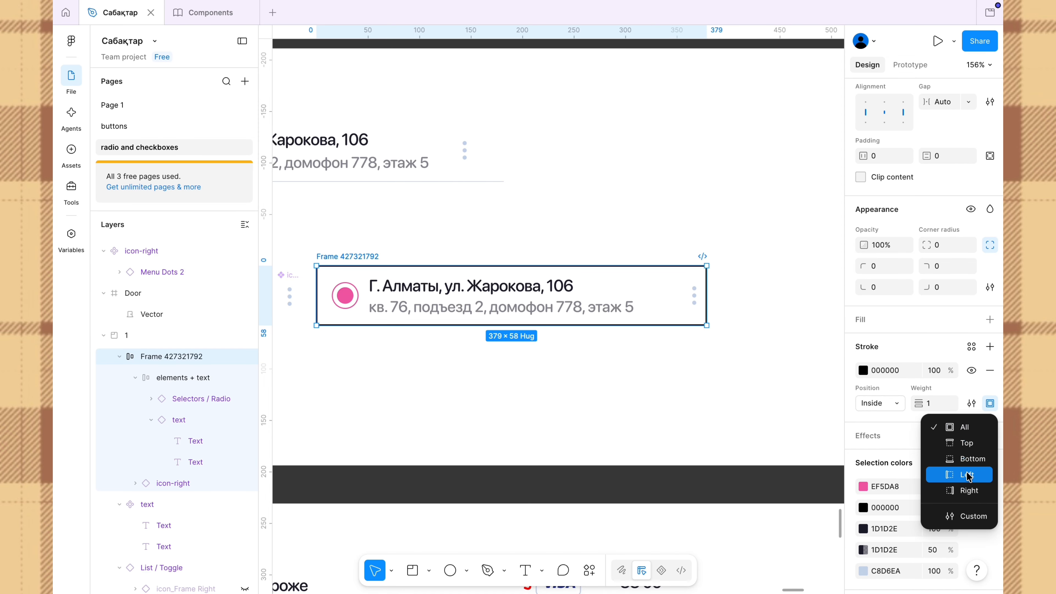
pyautogui.click(968, 459)
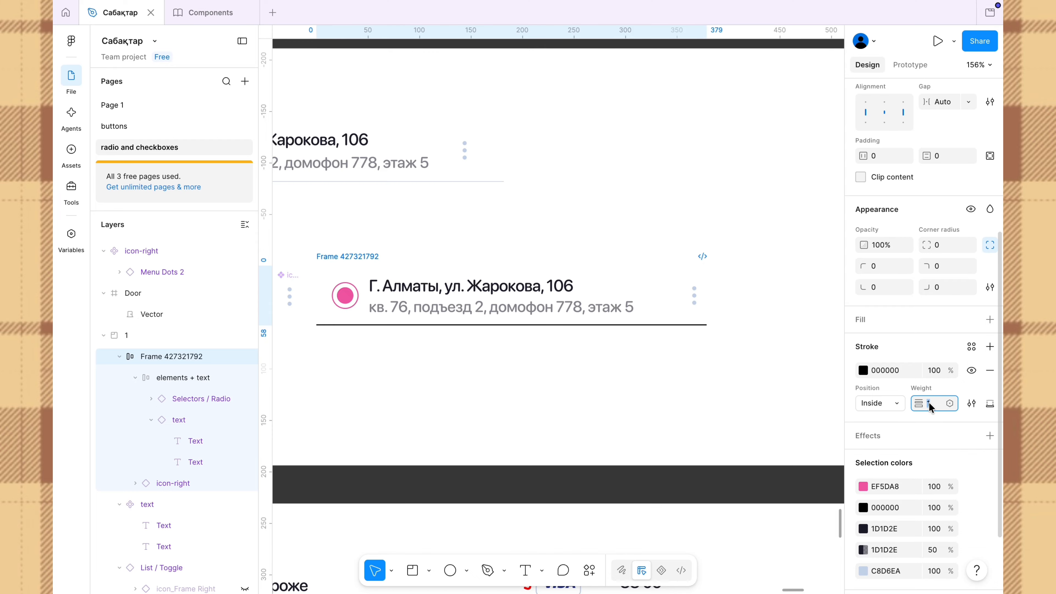
pyautogui.press('BackSpace')
pyautogui.write('0.6')
pyautogui.press('Return')
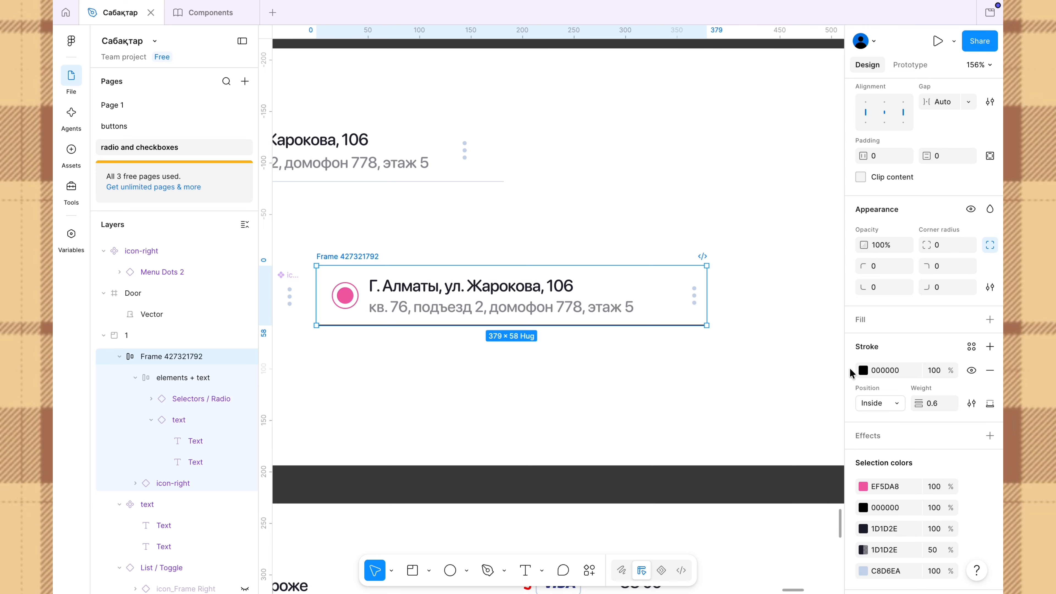
# Recolour the row's bottom stroke to C8D6EA by sampling the three-dot icon in the reference row.
pyautogui.click(863, 370)
pyautogui.click(704, 453)
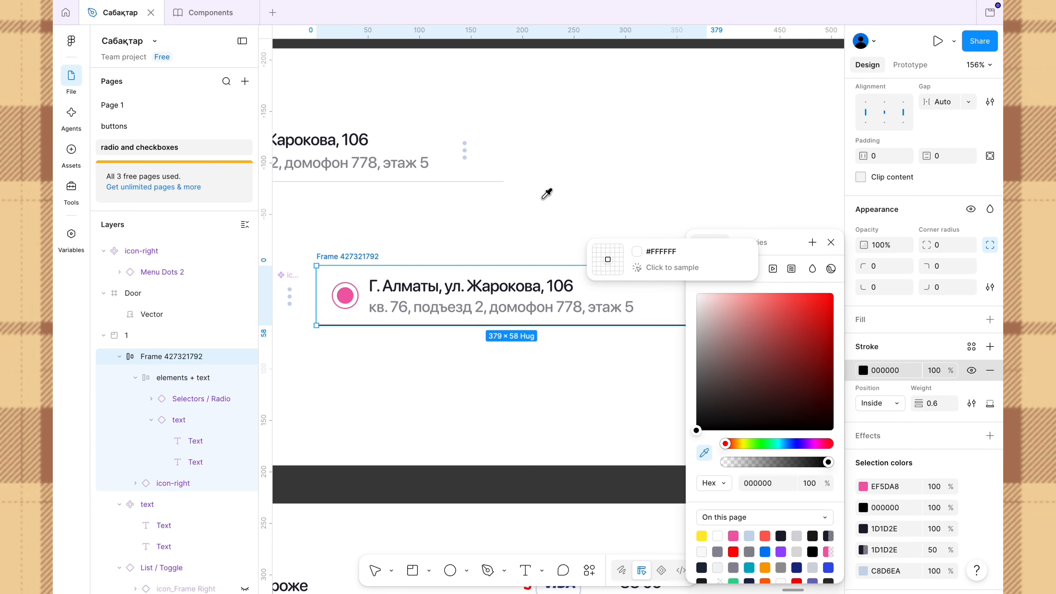
pyautogui.click(464, 156)
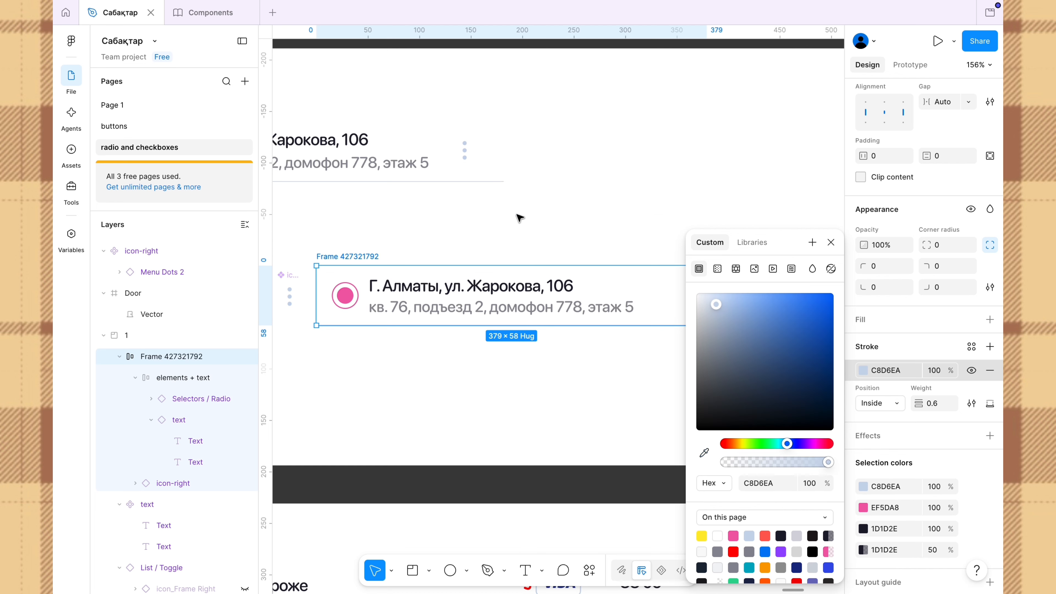
pyautogui.click(521, 219)
# Rename the outer row frame "list" and convert it into a component.
pyautogui.doubleClick(368, 256)
pyautogui.press('BackSpace')
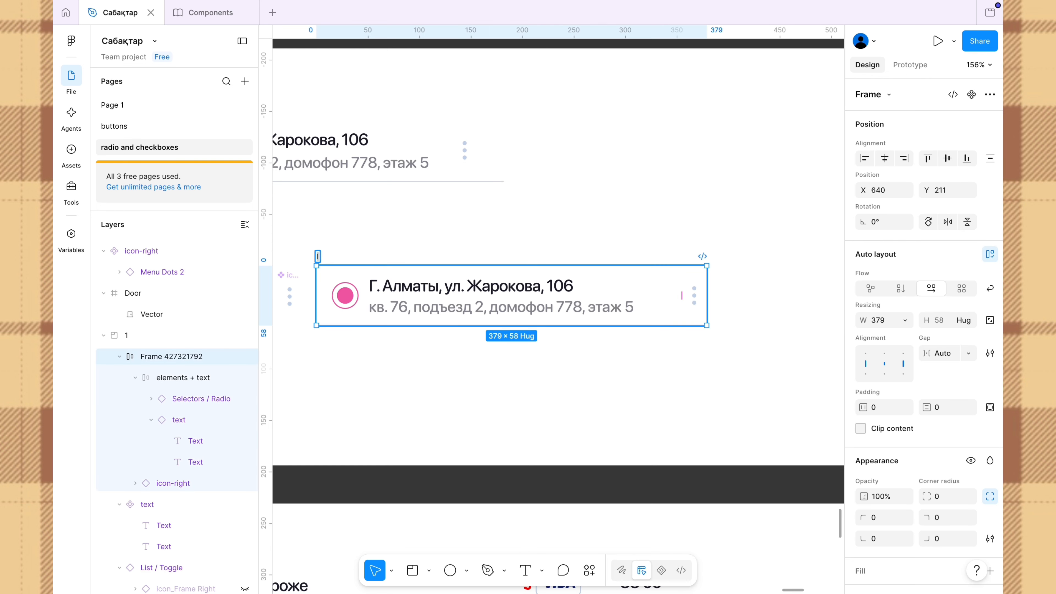
pyautogui.write('list')
pyautogui.press('Return')
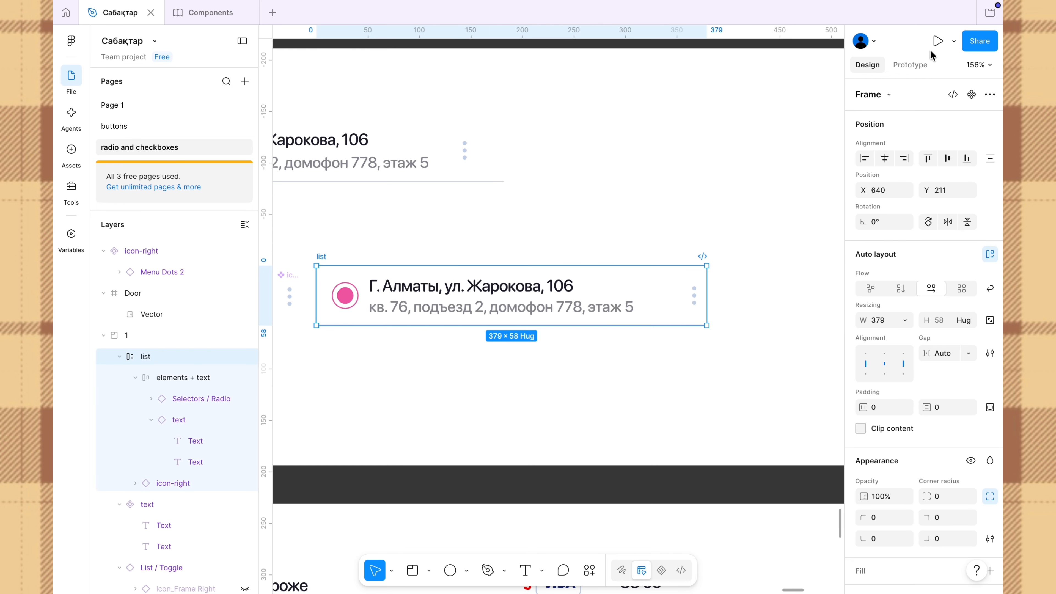
pyautogui.click(972, 95)
# Create a visibility property "Show Selectors / Radio" with value True for the radio inside the list component.
pyautogui.click(344, 300)
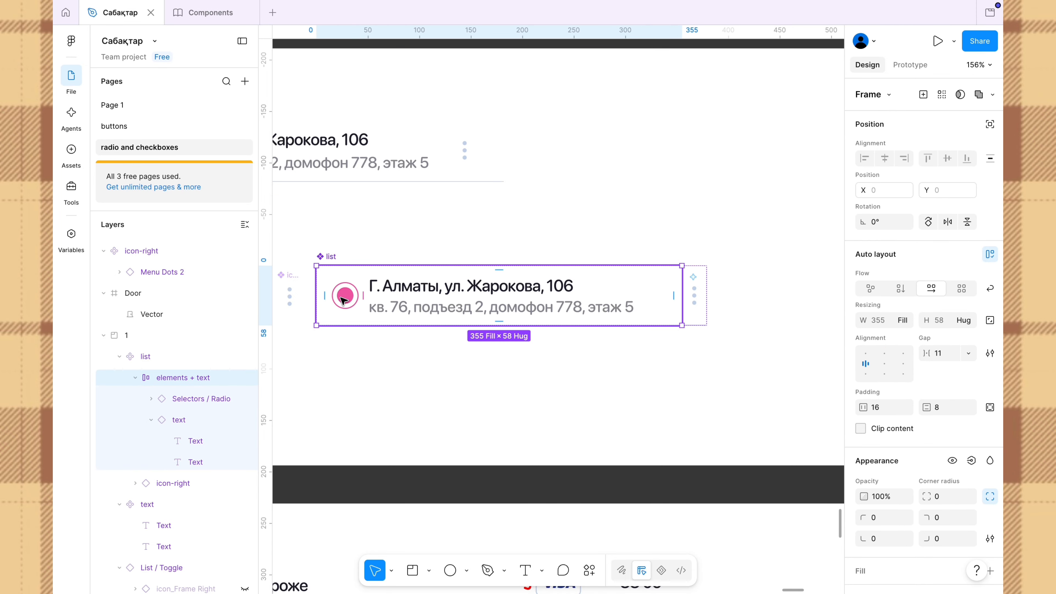
pyautogui.click(344, 301)
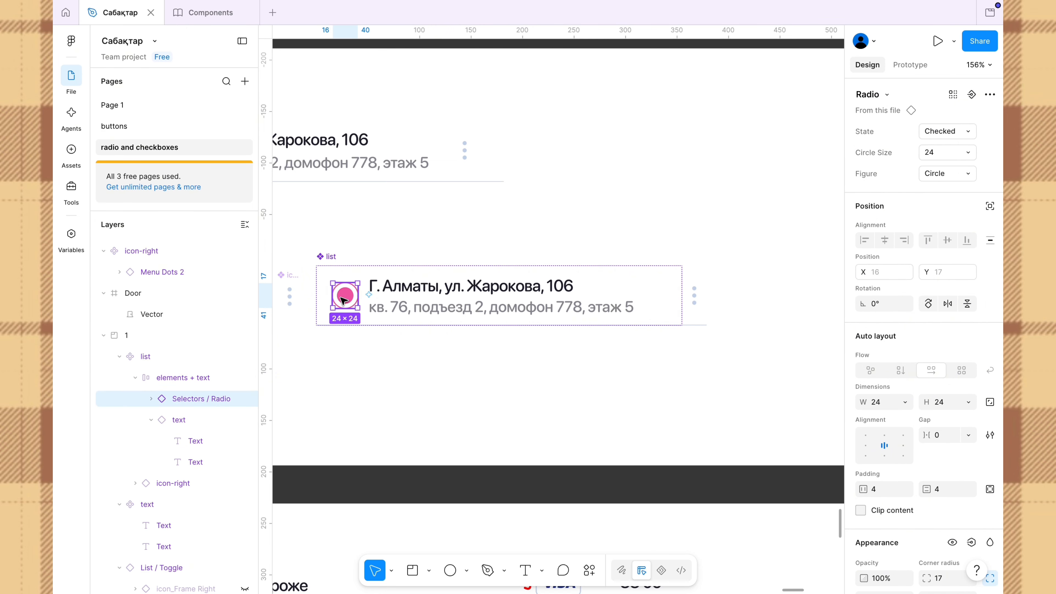
pyautogui.click(972, 542)
pyautogui.click(963, 516)
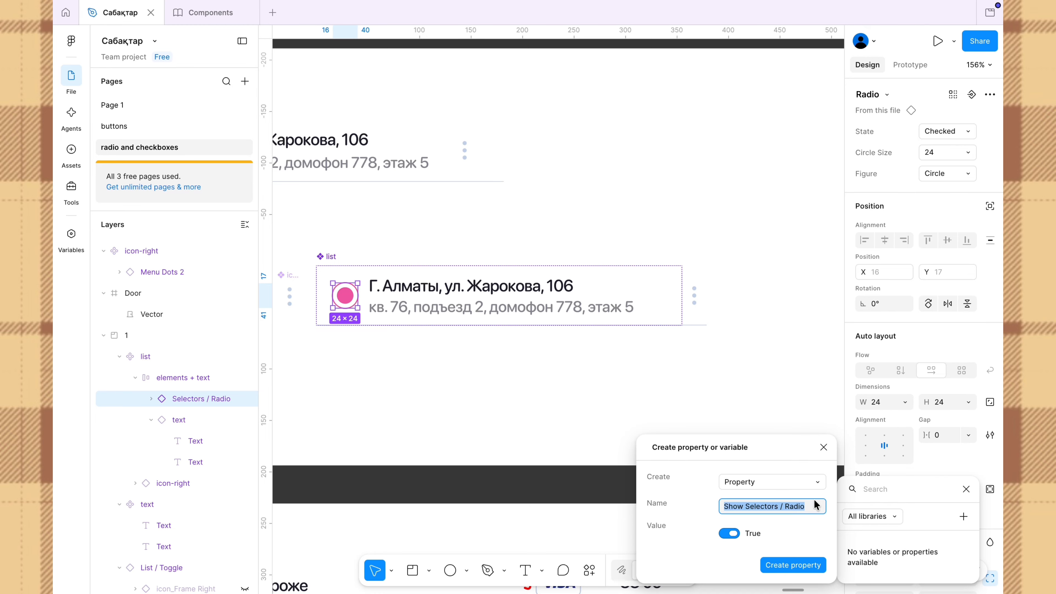
pyautogui.click(784, 569)
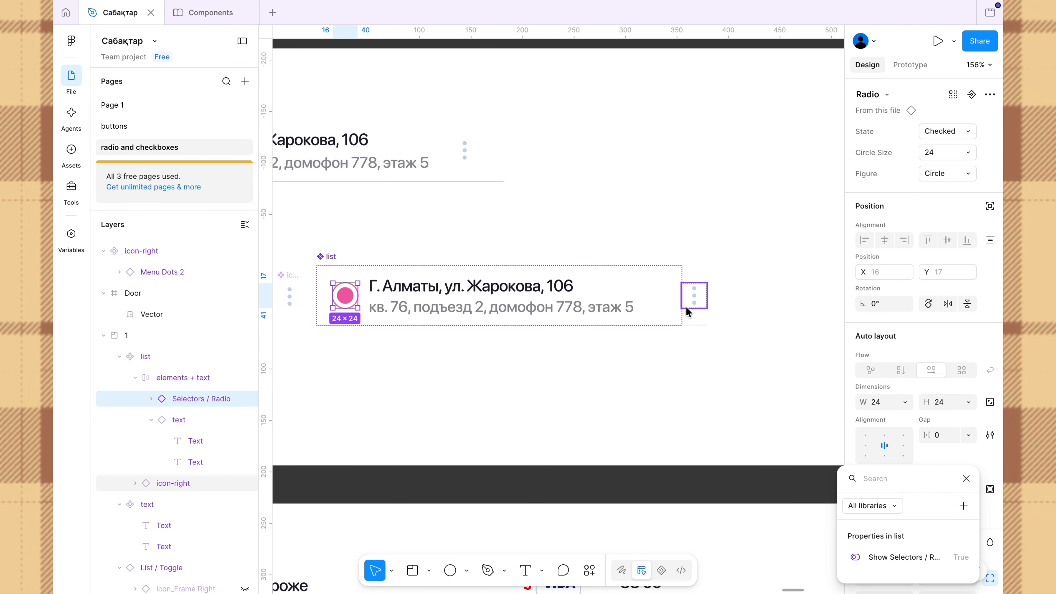
# Create a visibility property "Show icon-right" with value True for the three-dot icon inside the list component.
pyautogui.click(692, 300)
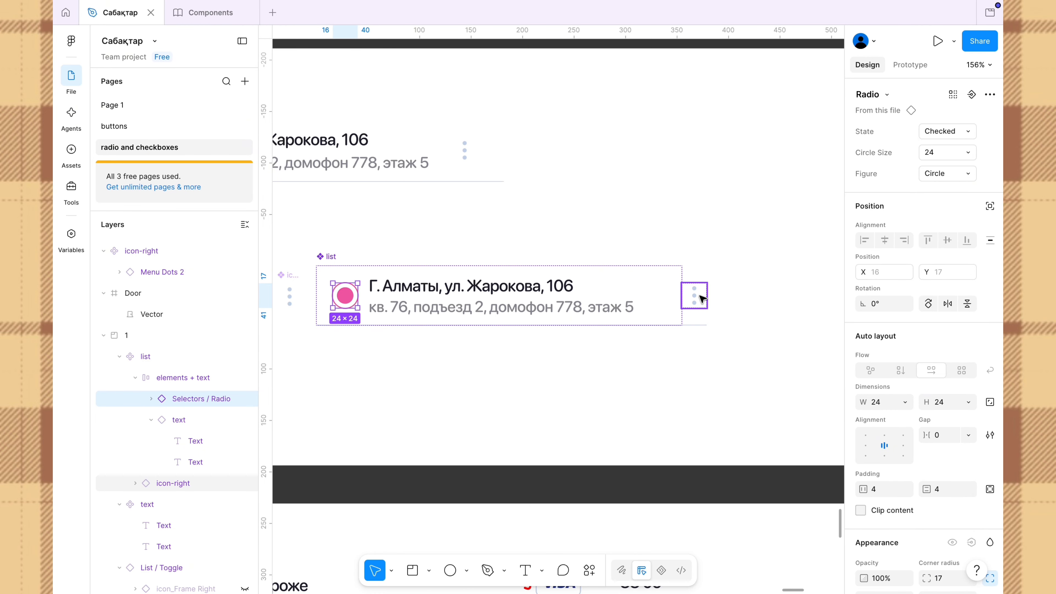
pyautogui.click(700, 298)
pyautogui.click(971, 479)
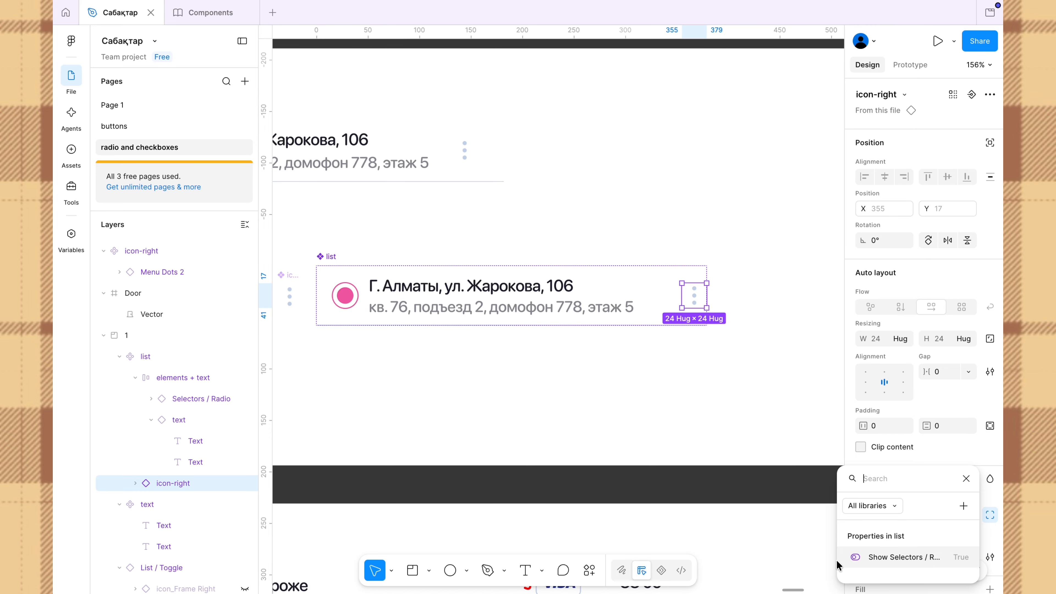
pyautogui.click(963, 505)
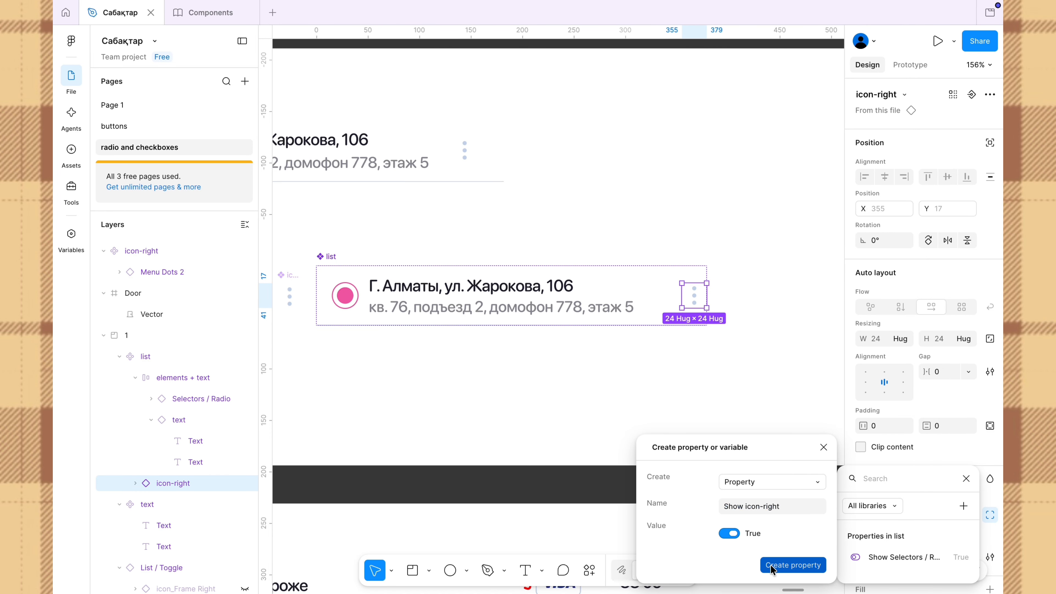
pyautogui.click(792, 565)
# Create a visibility property "Show lower Text" with value True for the lower text line in the main text component.
pyautogui.click(582, 308)
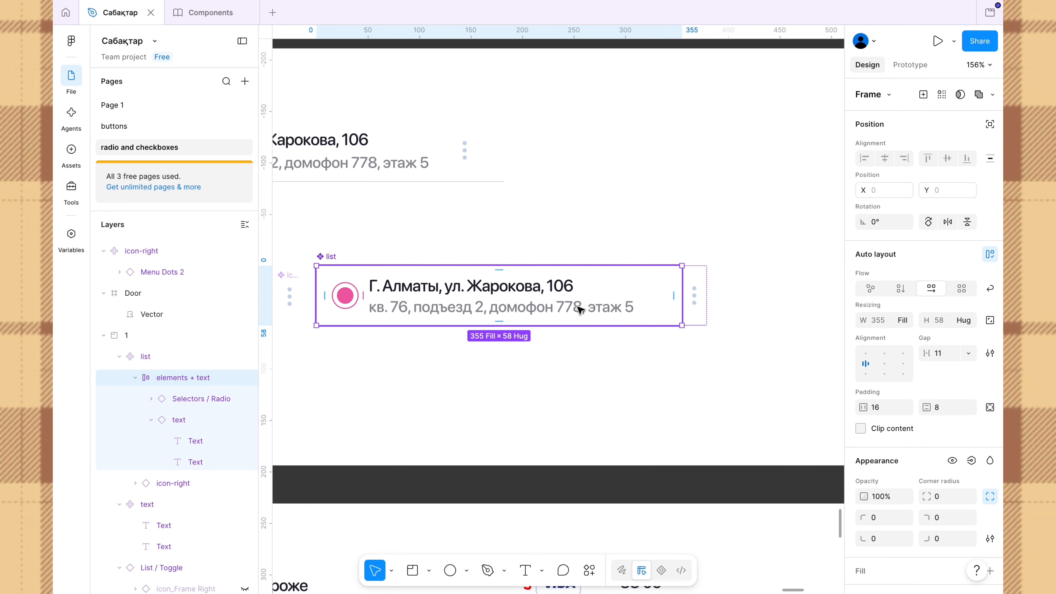
pyautogui.click(580, 309)
pyautogui.click(580, 309)
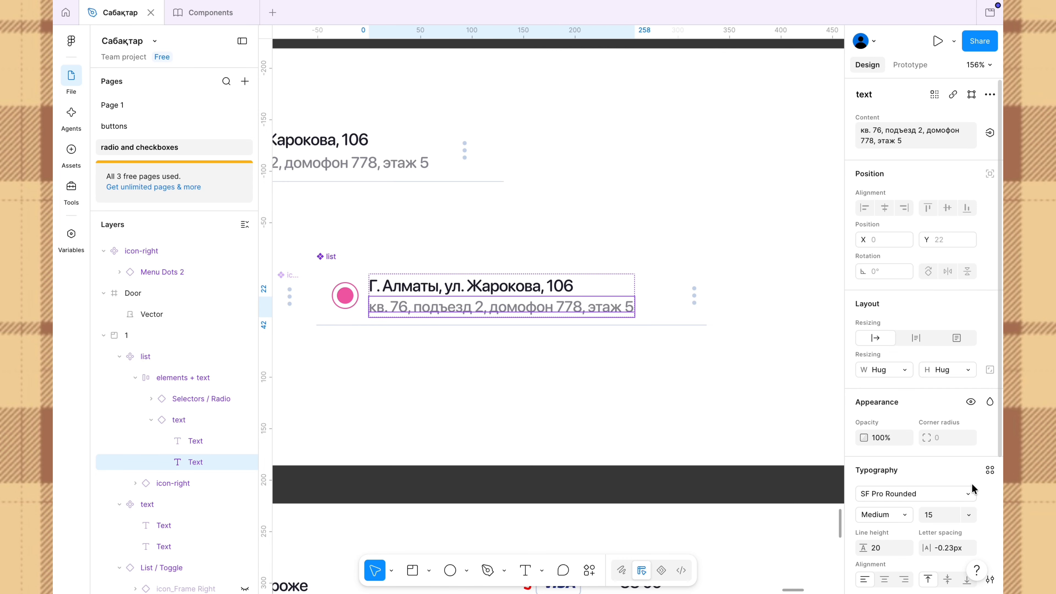
pyautogui.scroll(-2, 940, 487)
pyautogui.scroll(2, 956, 324)
pyautogui.hscroll(-5, 528, 279)
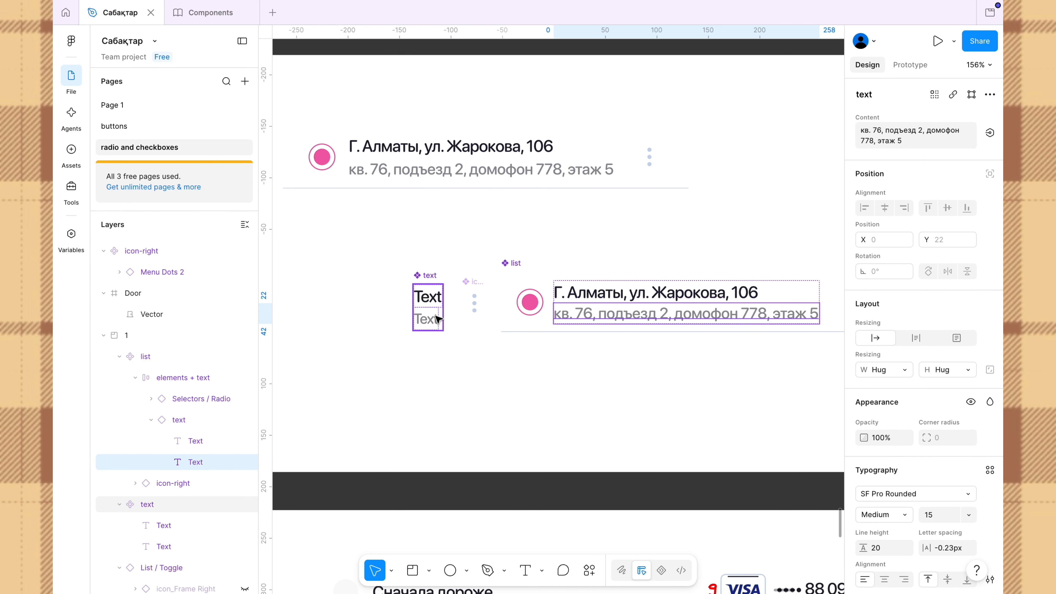
pyautogui.doubleClick(438, 319)
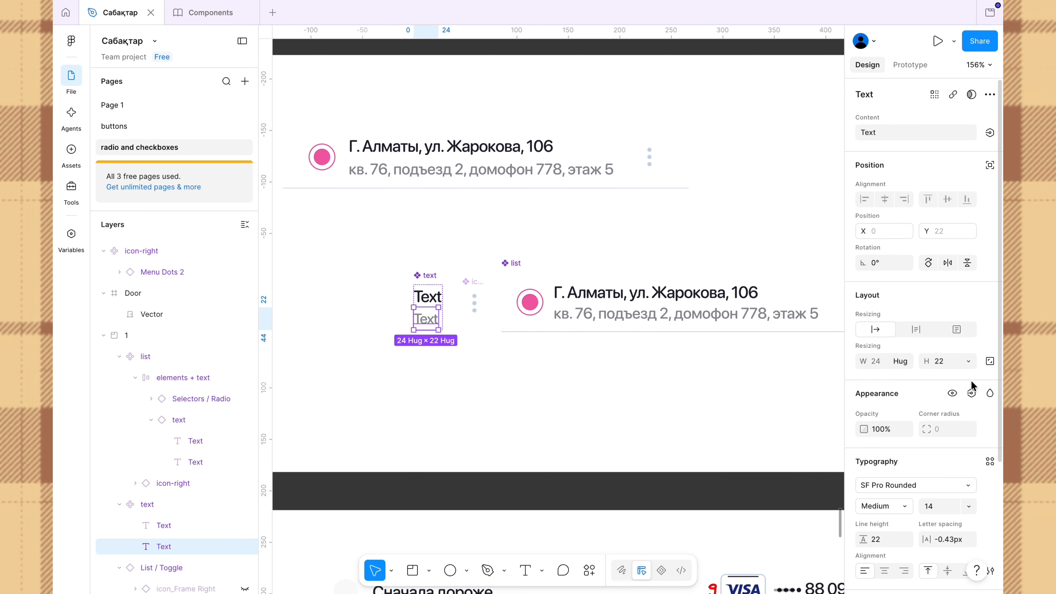
pyautogui.click(972, 393)
pyautogui.click(964, 442)
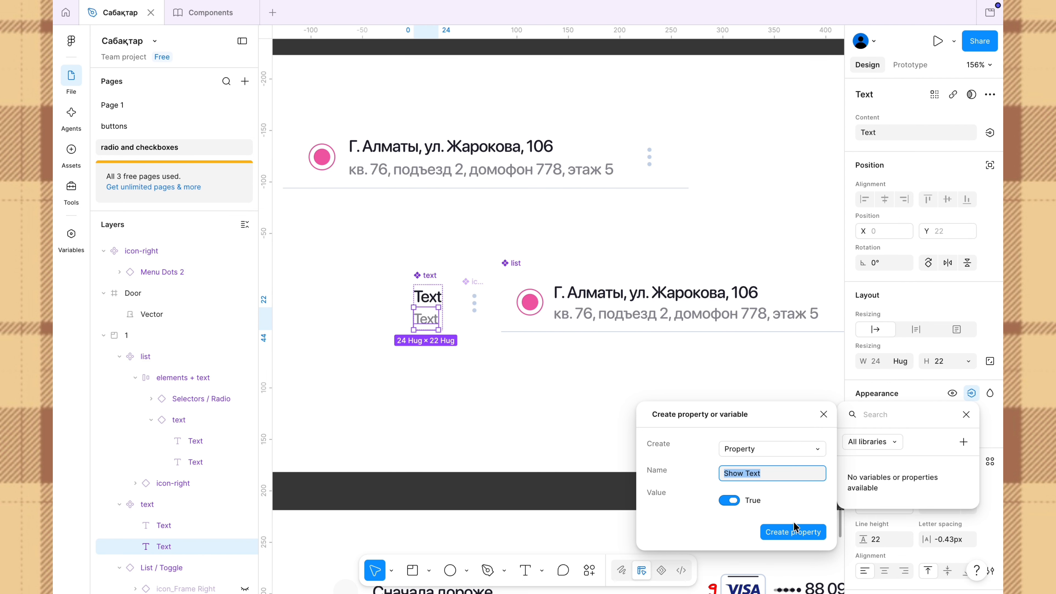
pyautogui.click(769, 474)
pyautogui.write('lower')
pyautogui.click(801, 535)
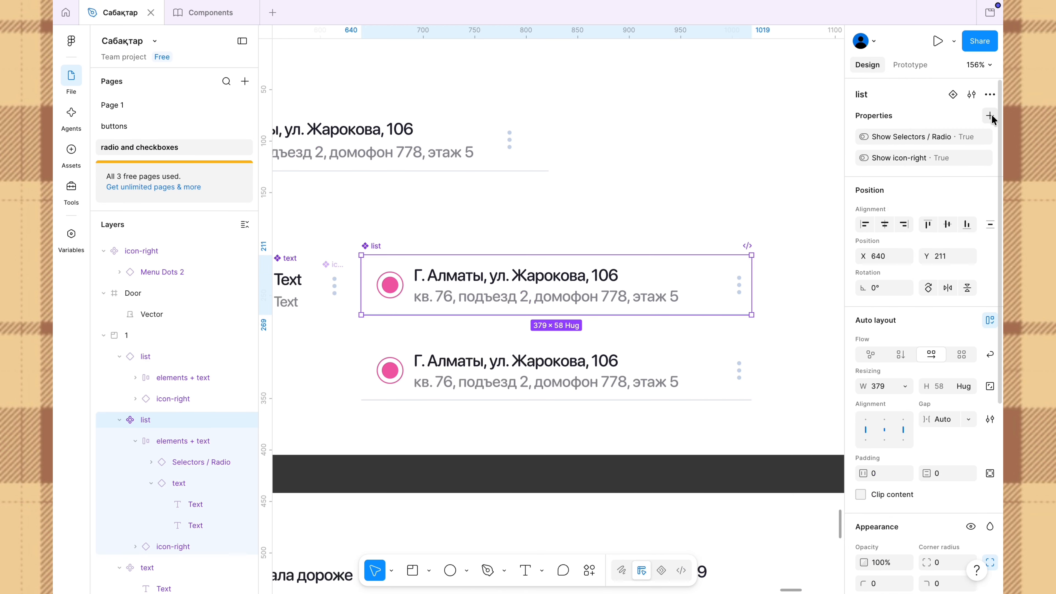
# Expose the nested instance properties of Selectors / Radio and text on the list component.
pyautogui.click(990, 115)
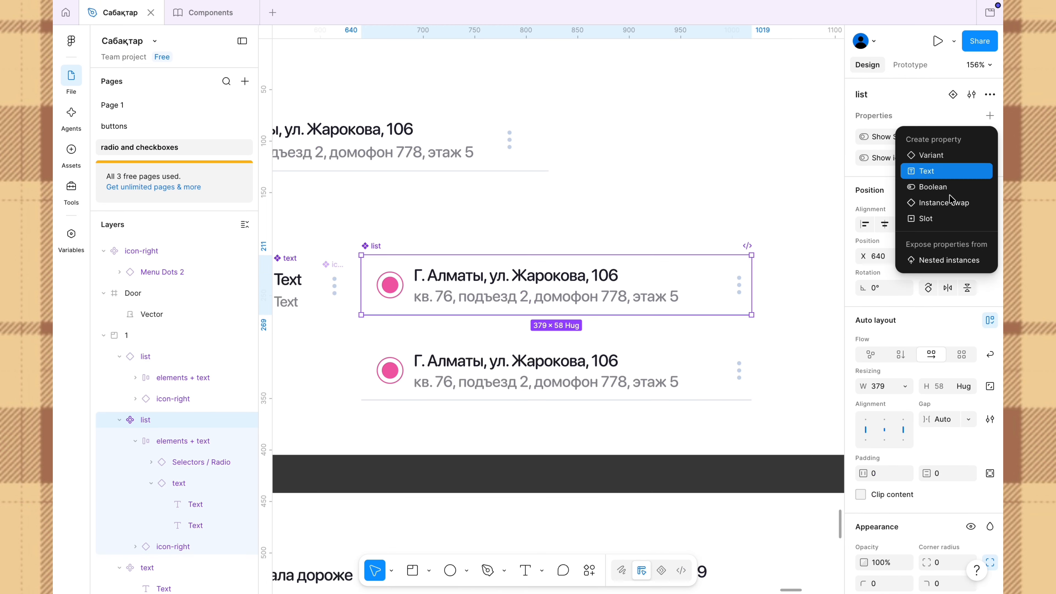
pyautogui.click(931, 261)
pyautogui.click(660, 147)
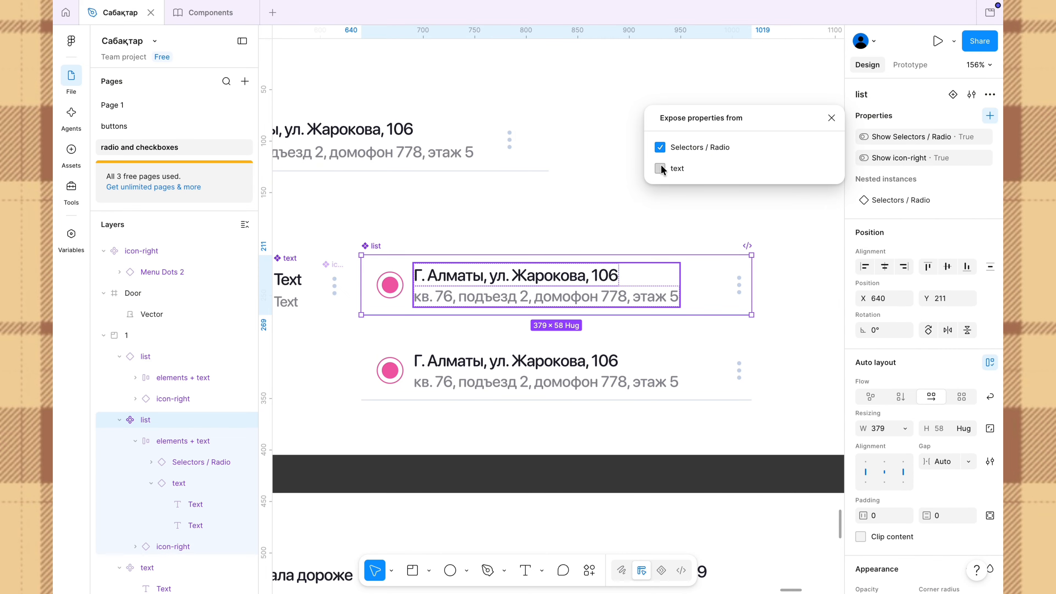
pyautogui.click(660, 168)
pyautogui.click(832, 117)
# Test the list instance below the component by switching its right icon and radio visibility off and back on.
pyautogui.click(686, 371)
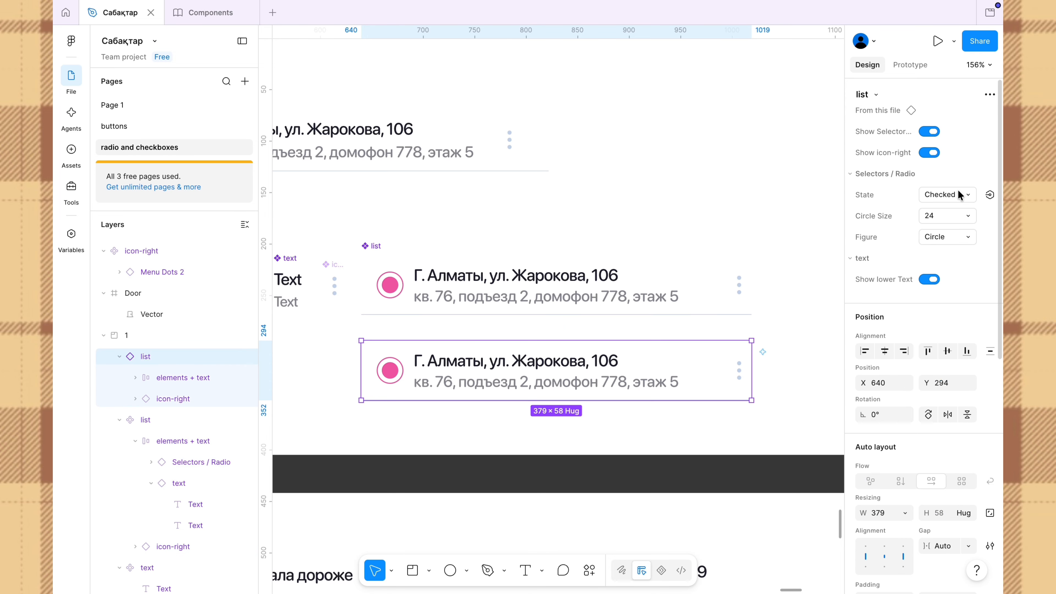
pyautogui.click(930, 152)
pyautogui.click(930, 153)
pyautogui.click(930, 131)
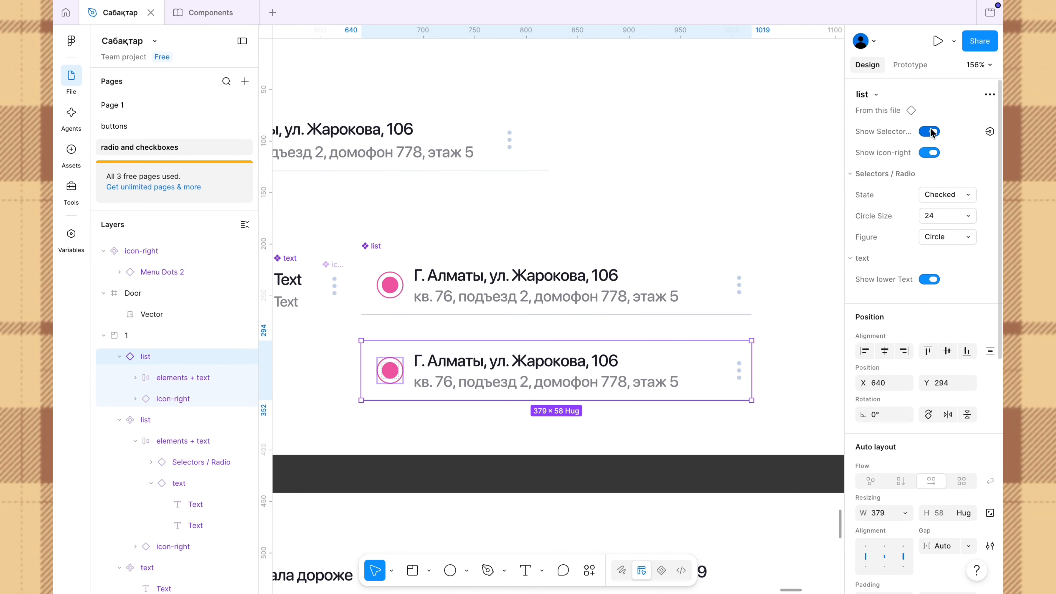
pyautogui.click(930, 131)
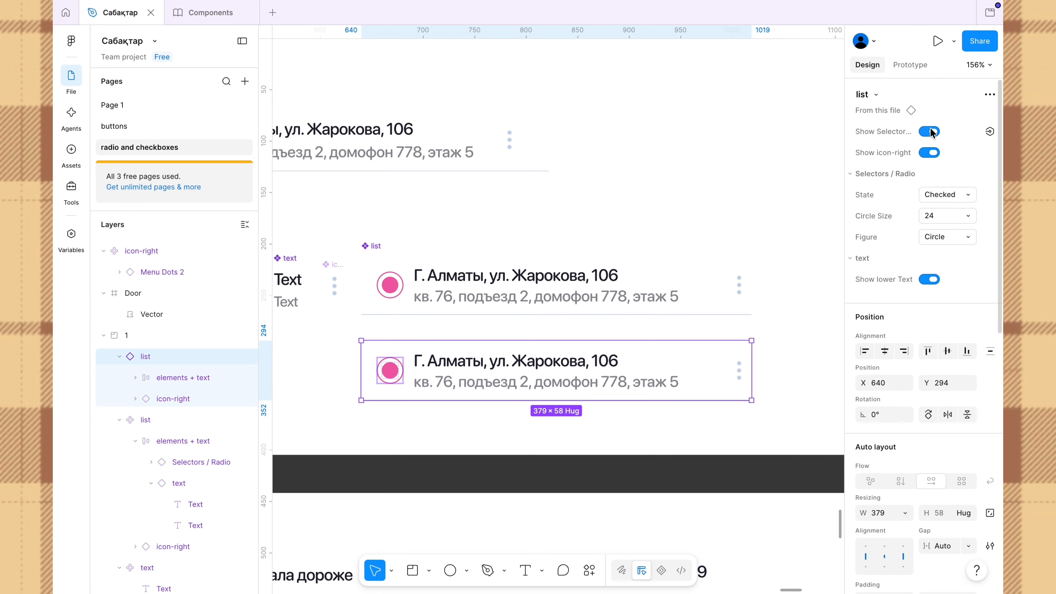
# Test the instance's radio state by changing it to UnChecked and back to Checked.
pyautogui.click(955, 198)
pyautogui.click(955, 178)
pyautogui.click(954, 191)
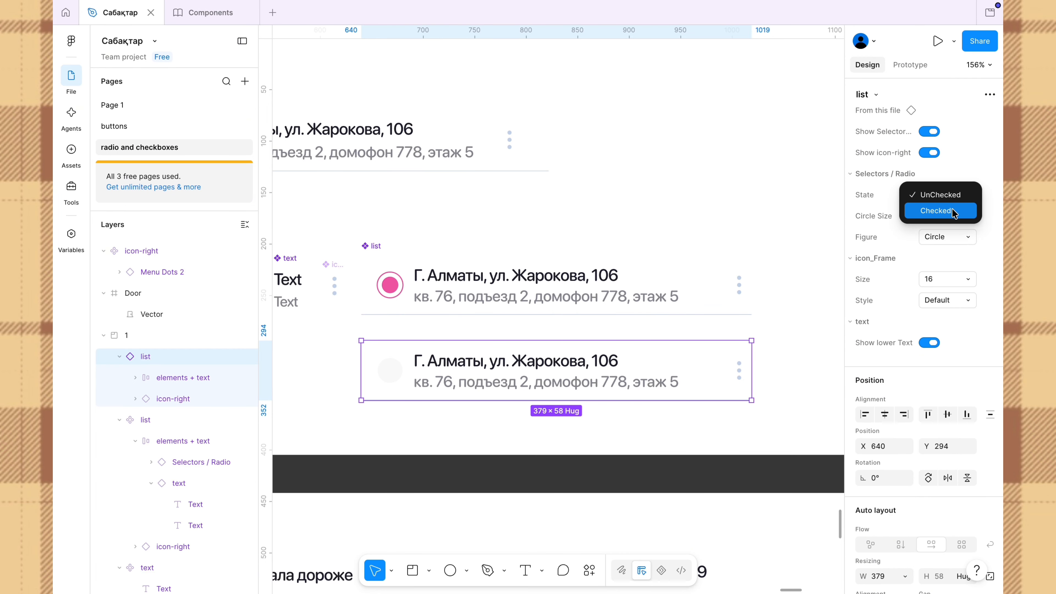
pyautogui.click(955, 212)
# Test the instance's Show lower Text property by switching it off and back on, and deselect the instance.
pyautogui.click(930, 279)
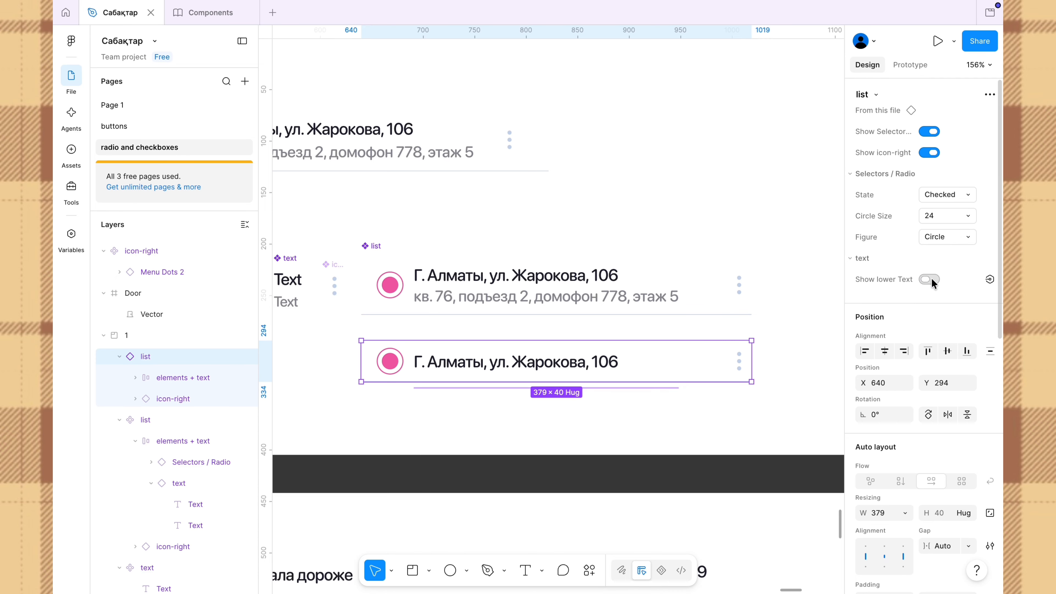
pyautogui.click(930, 279)
pyautogui.click(929, 279)
pyautogui.click(930, 280)
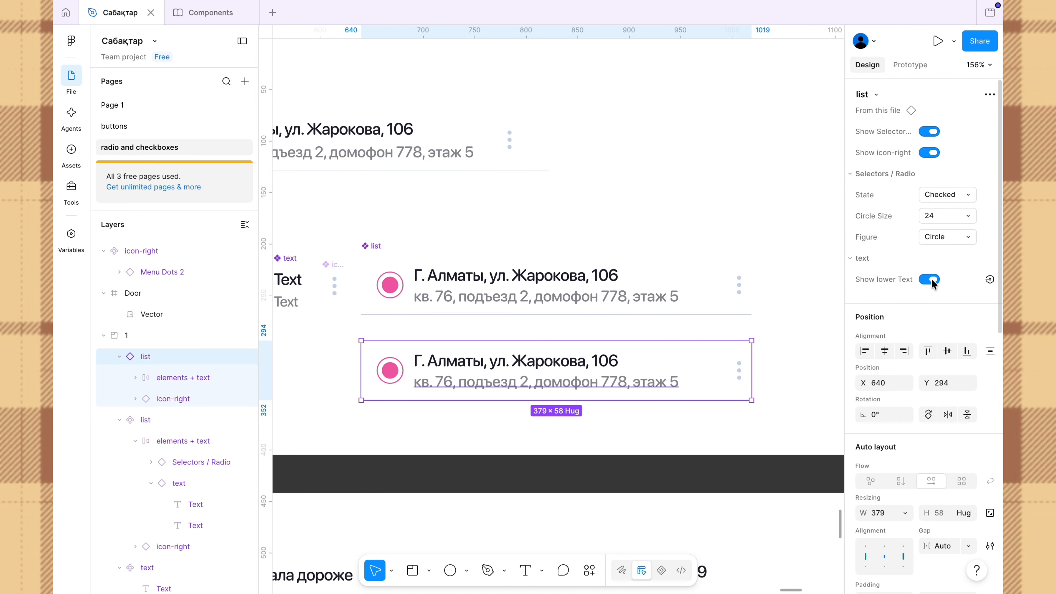
pyautogui.click(784, 387)
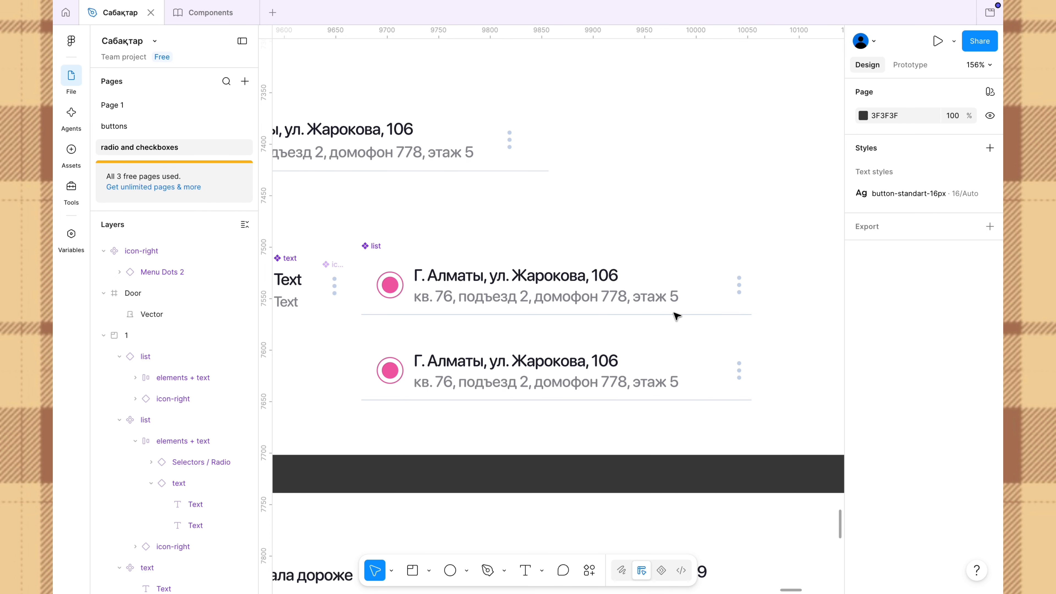
# Insert the Toggle - Switch component from the iOS and iPadOS 27 library and place it below the reference row's green toggle.
pyautogui.moveTo(786, 3)
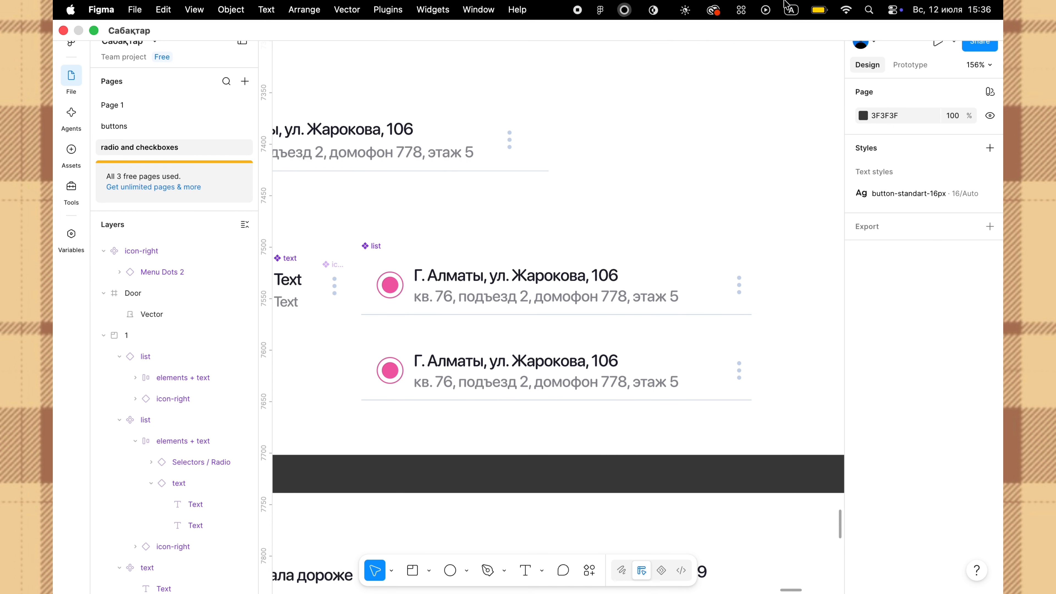
pyautogui.scroll(2, 746, 159)
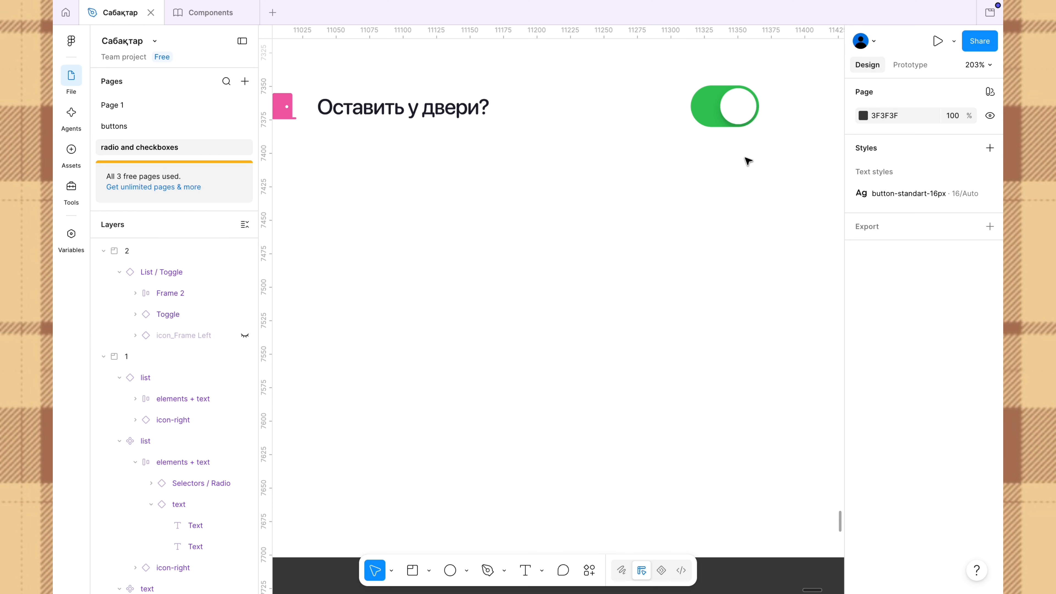
pyautogui.hscroll(-1, 747, 159)
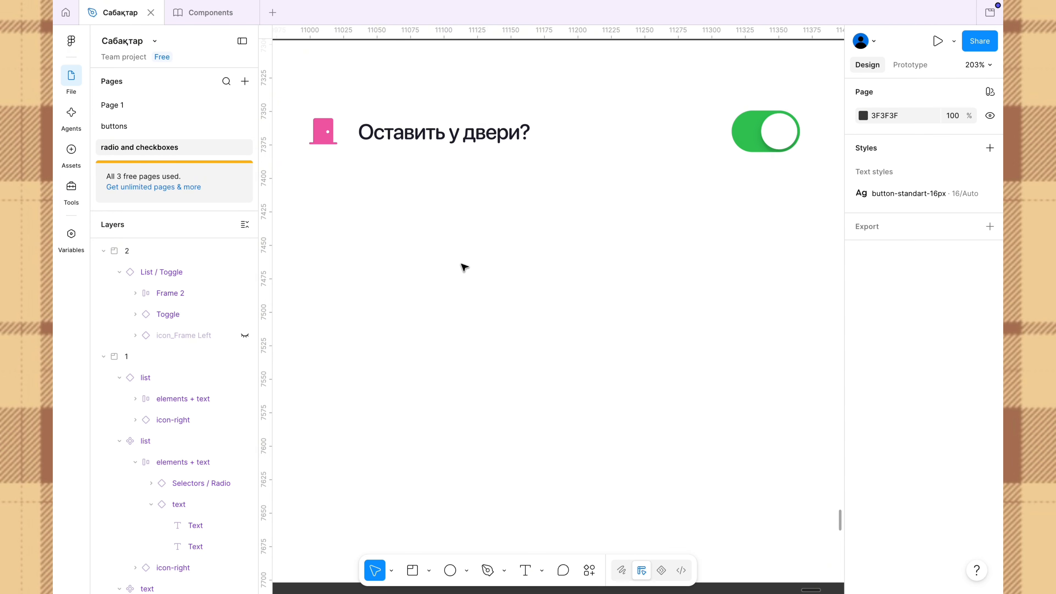
pyautogui.hscroll(-2, 453, 271)
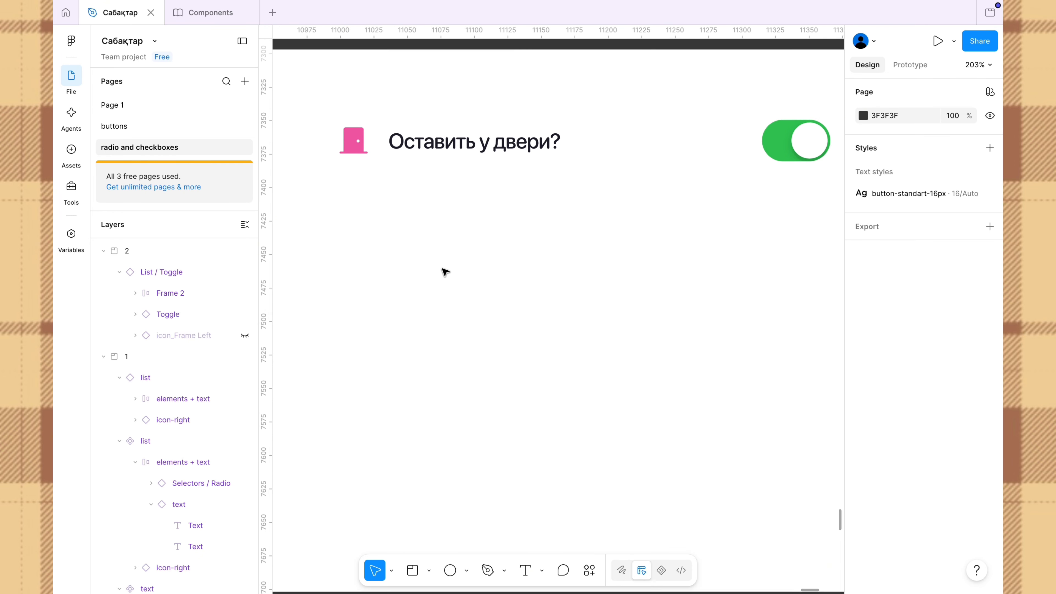
pyautogui.scroll(-1, 446, 272)
pyautogui.click(71, 149)
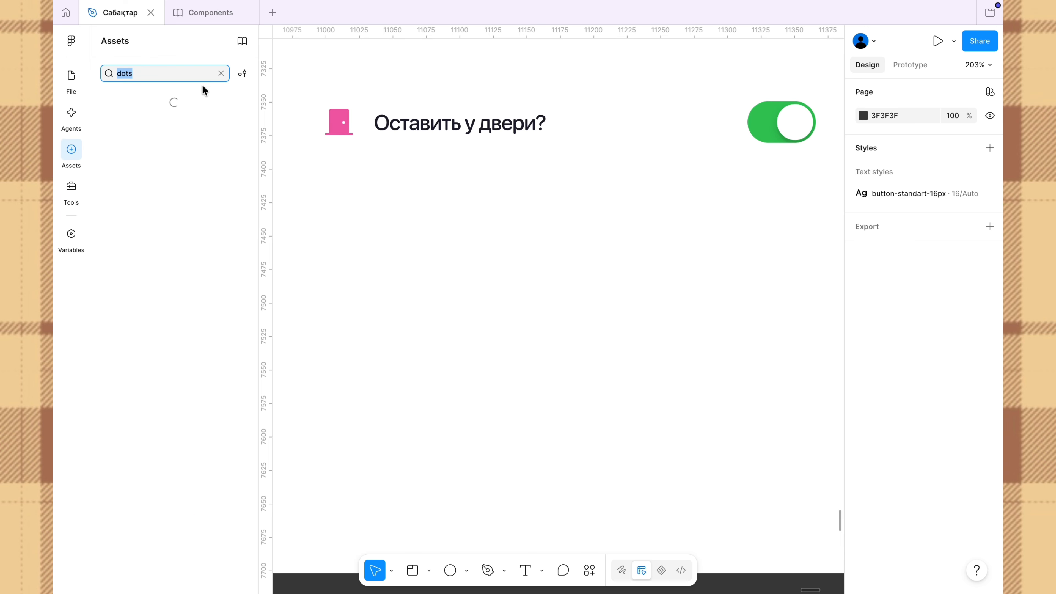
pyautogui.click(220, 73)
pyautogui.click(173, 247)
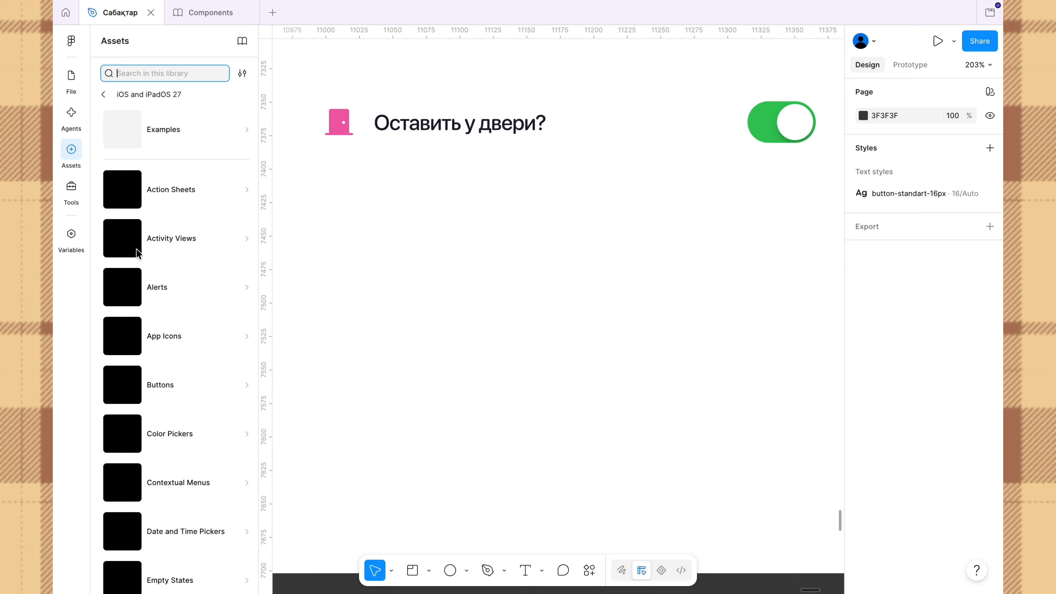
pyautogui.write('toggle')
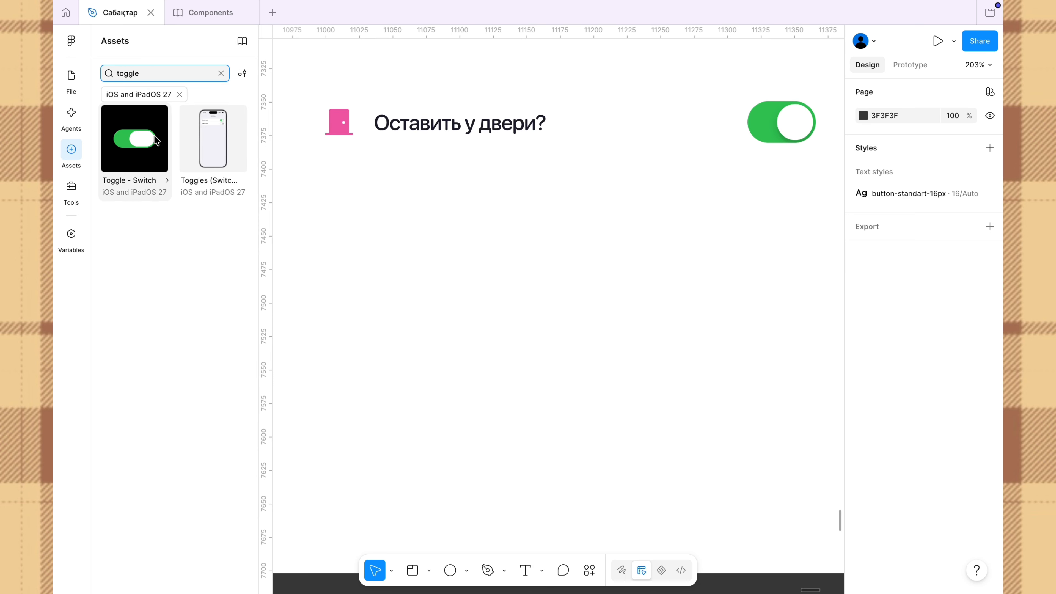
pyautogui.click(135, 138)
pyautogui.click(405, 308)
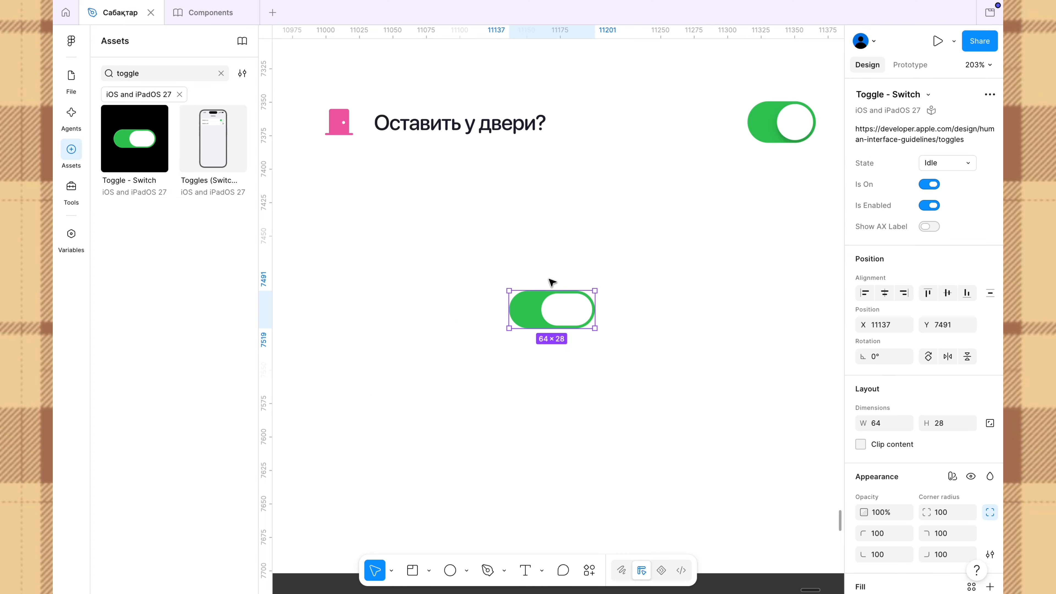
pyautogui.moveTo(547, 304); pyautogui.dragTo(676, 253)
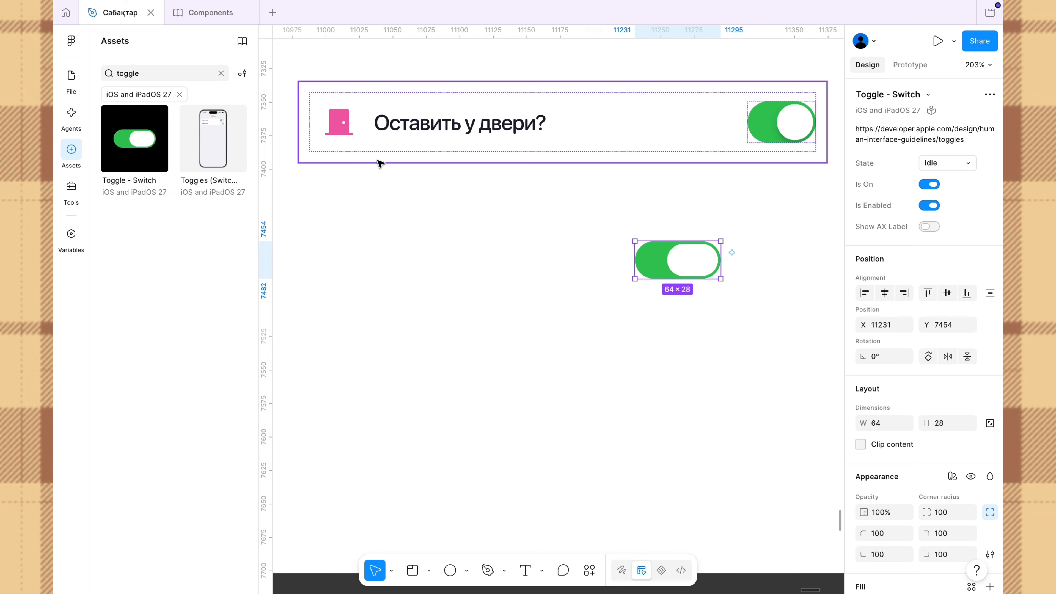
# Insert the filled Door icon from the Phosphor Icons plugin and place it below the reference row's pink door icon.
pyautogui.click(590, 571)
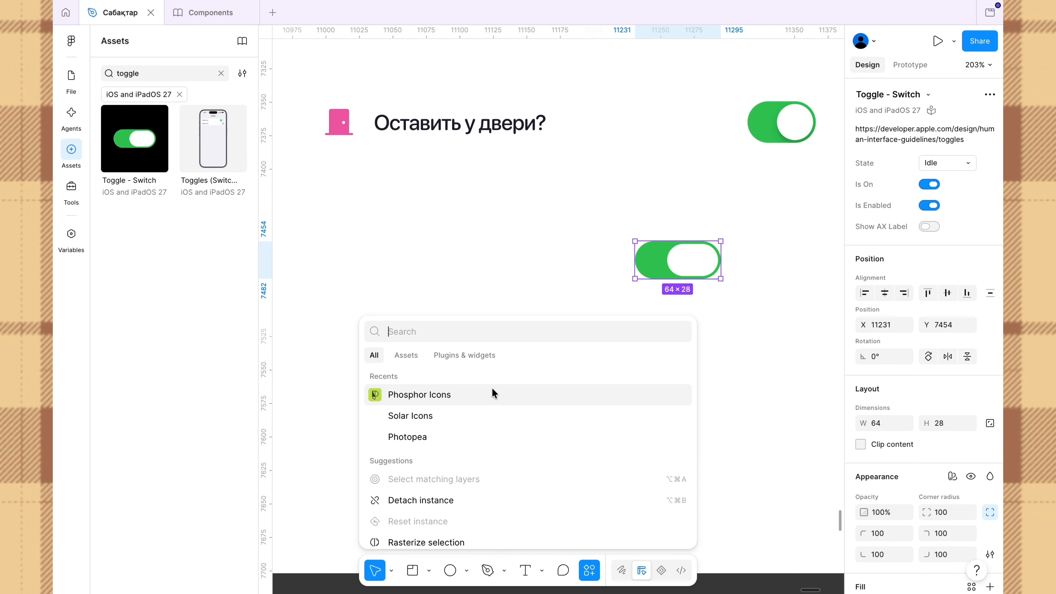
pyautogui.click(489, 395)
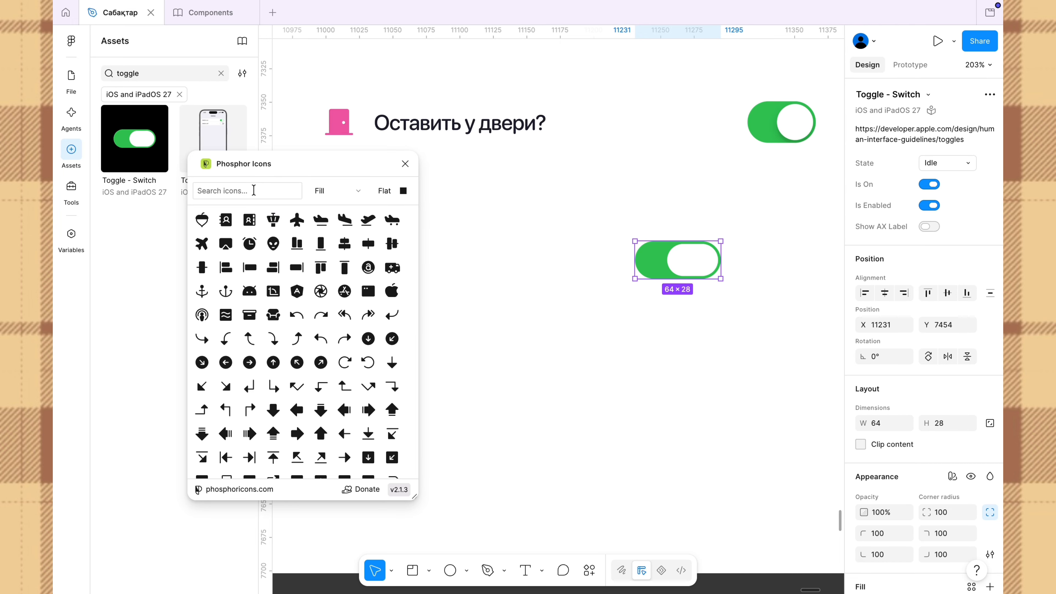
pyautogui.click(255, 190)
pyautogui.write('door')
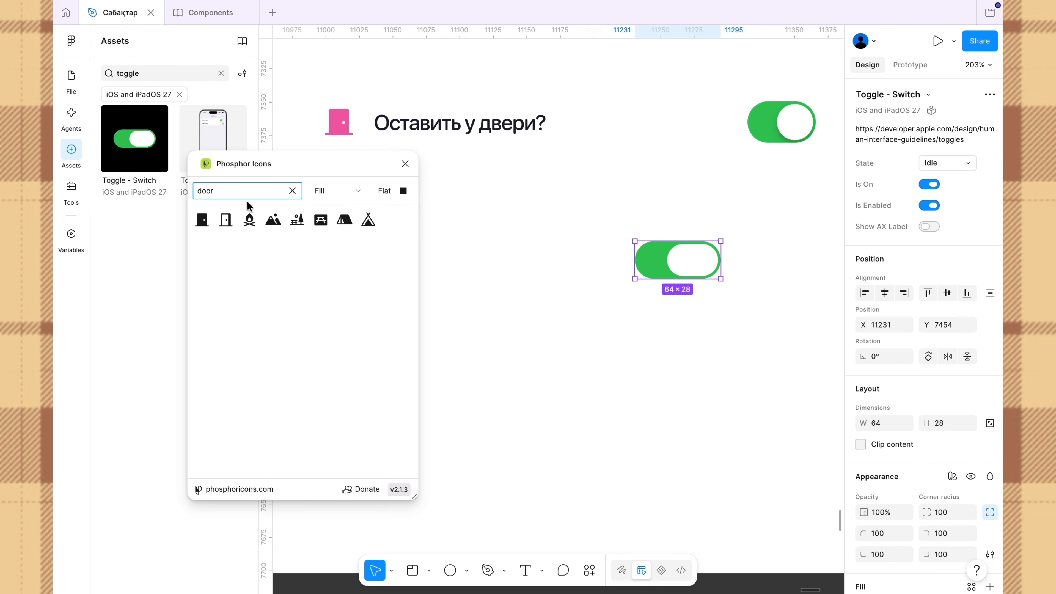
pyautogui.click(207, 219)
pyautogui.click(406, 164)
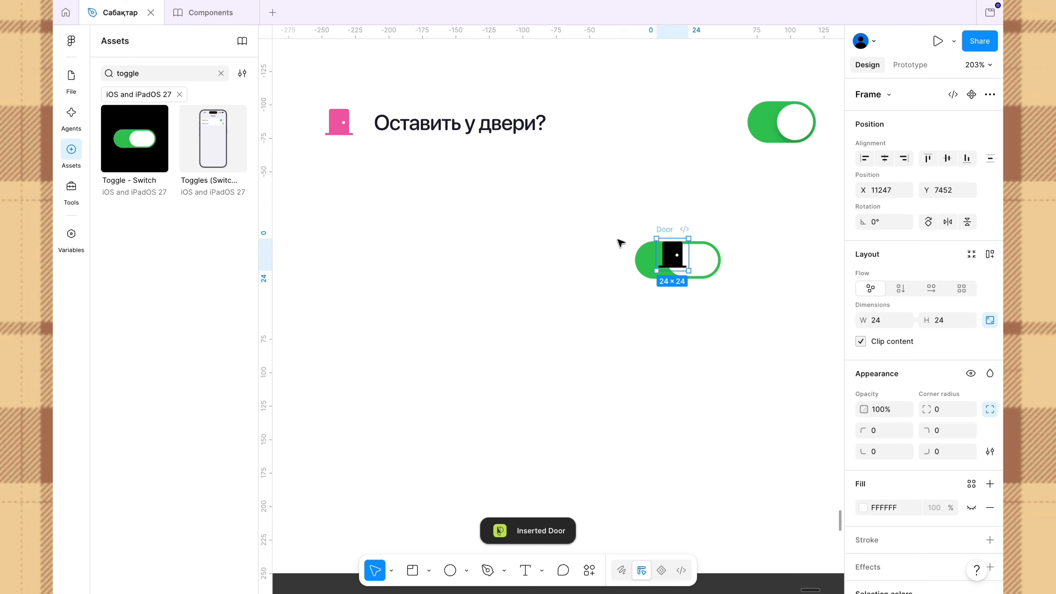
pyautogui.moveTo(661, 252); pyautogui.dragTo(407, 241)
# Resize the Door icon frame to 32 × 32 and add auto layout to it.
pyautogui.scroll(5, 406, 241)
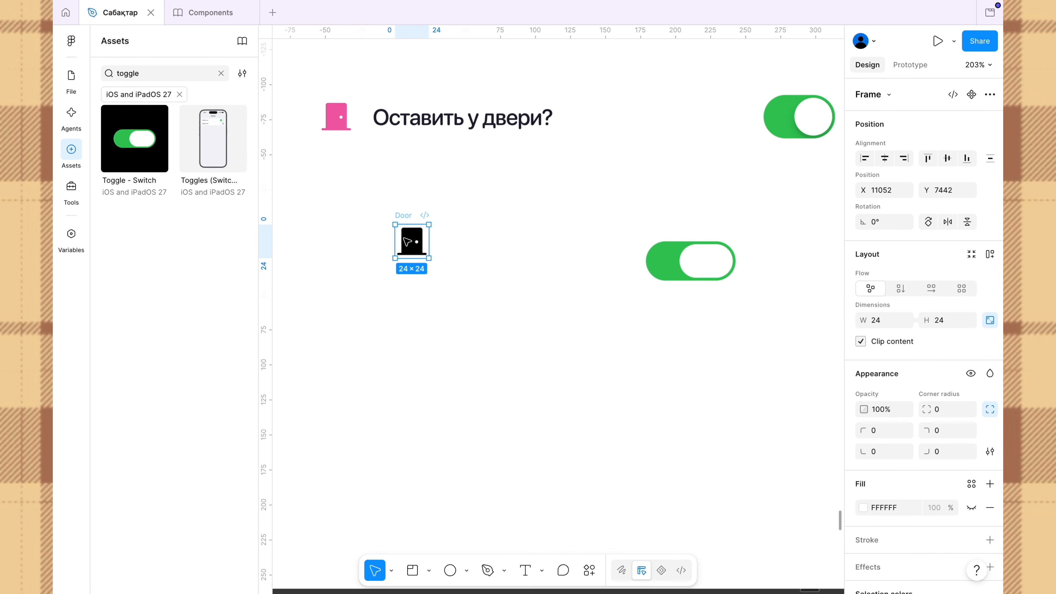
pyautogui.scroll(2, 407, 241)
pyautogui.click(399, 241)
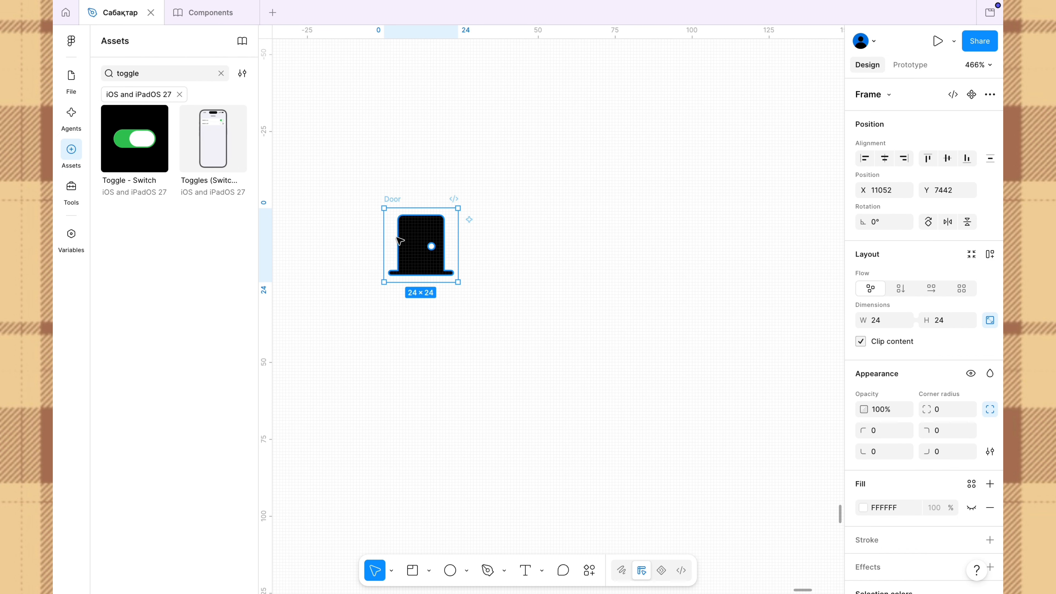
pyautogui.click(389, 200)
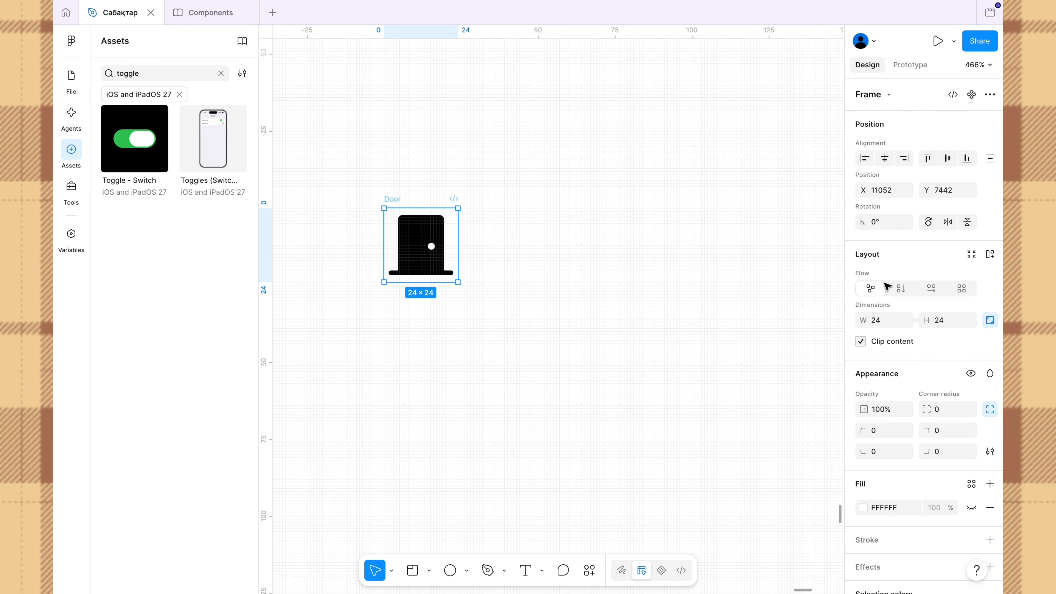
pyautogui.click(889, 319)
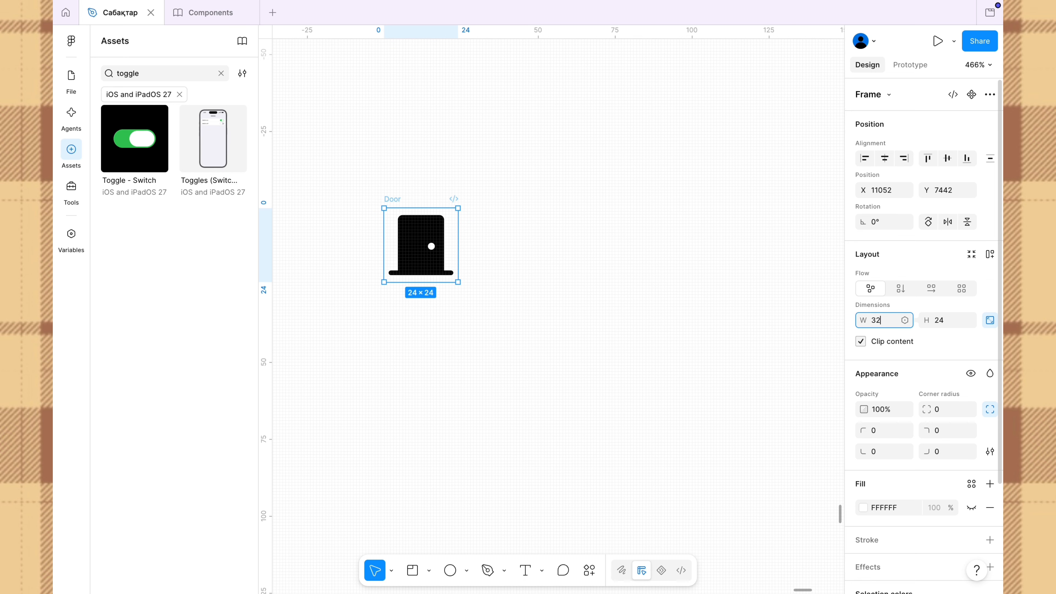
pyautogui.write('32')
pyautogui.press('Return')
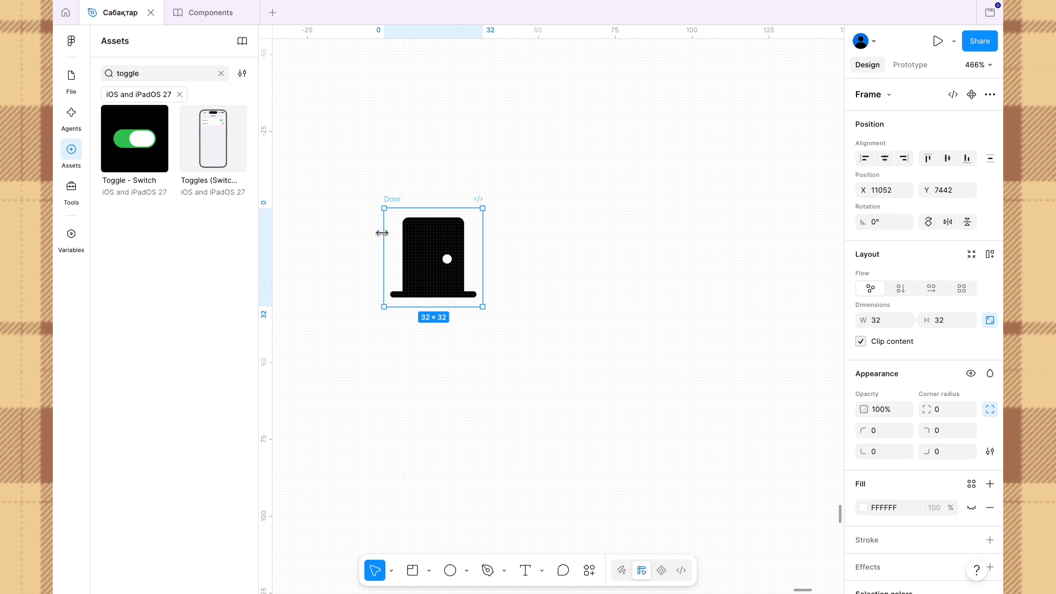
pyautogui.rightClick(400, 220)
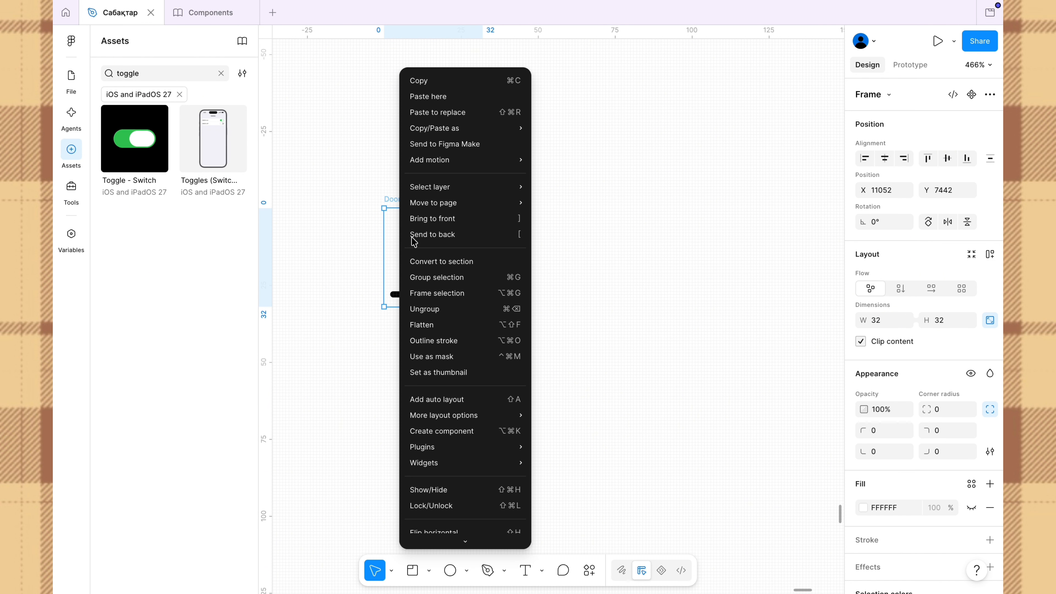
pyautogui.click(433, 399)
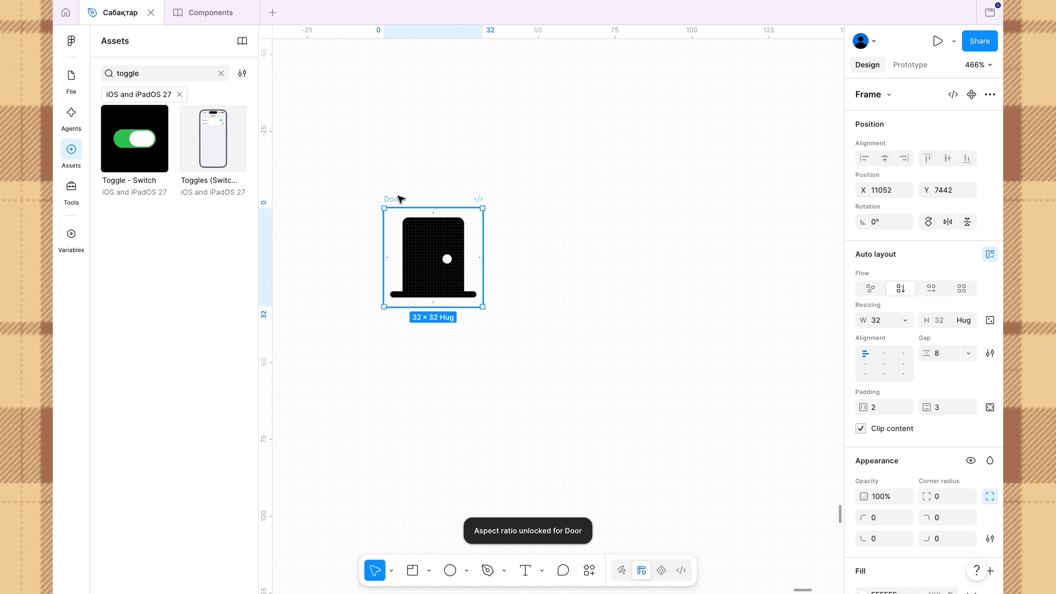
# Rename the new Door icon frame as icon-right.
pyautogui.click(75, 91)
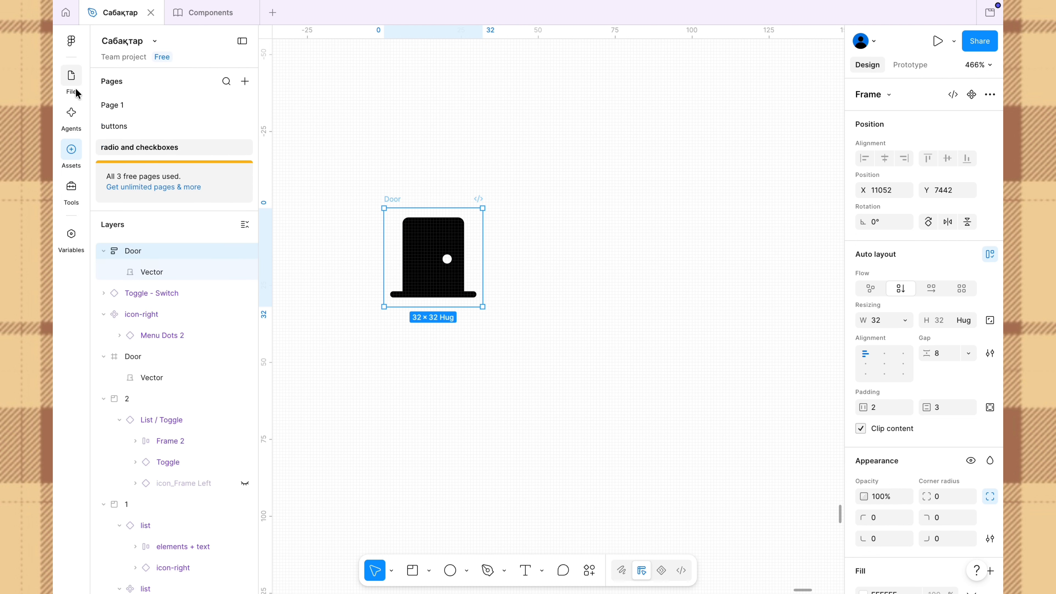
pyautogui.doubleClick(392, 199)
pyautogui.write('icon-right')
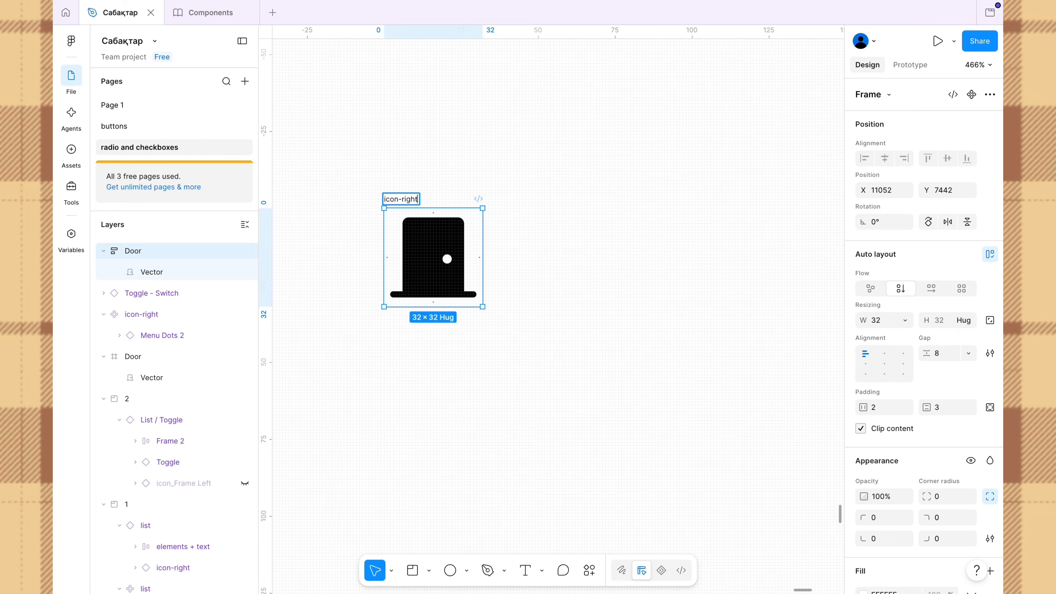
pyautogui.press('Return')
# Recolour the new door icon from black to the page's pink EF5DA8.
pyautogui.scroll(-5, 863, 487)
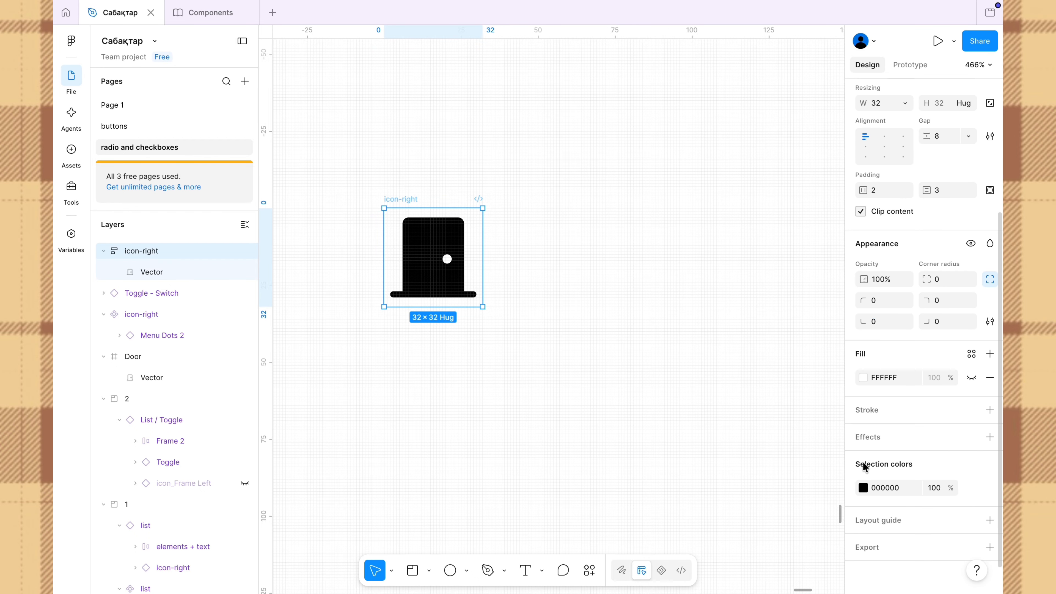
pyautogui.click(863, 487)
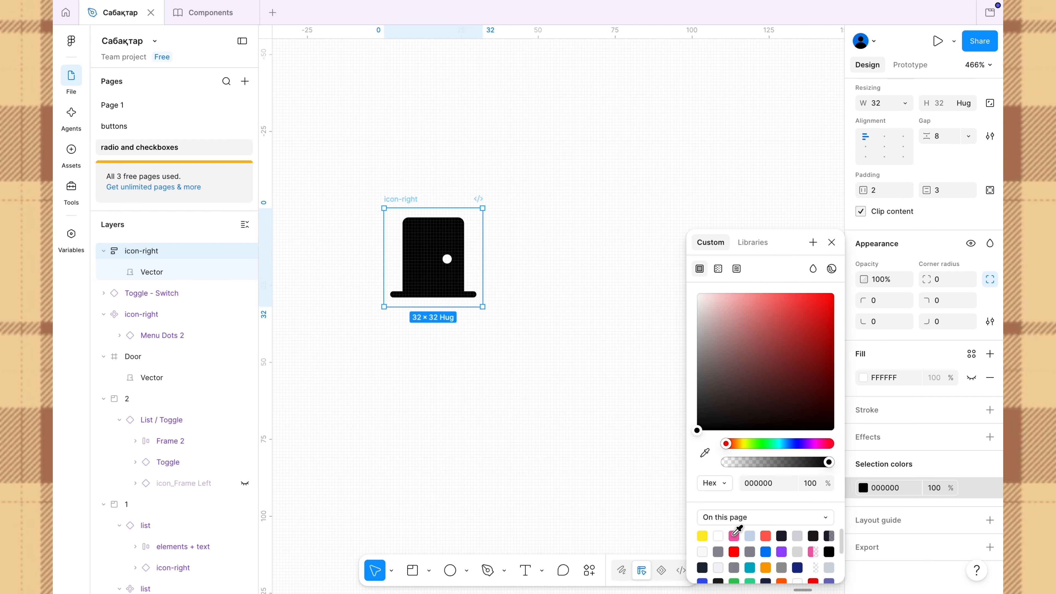
pyautogui.click(734, 536)
pyautogui.click(831, 242)
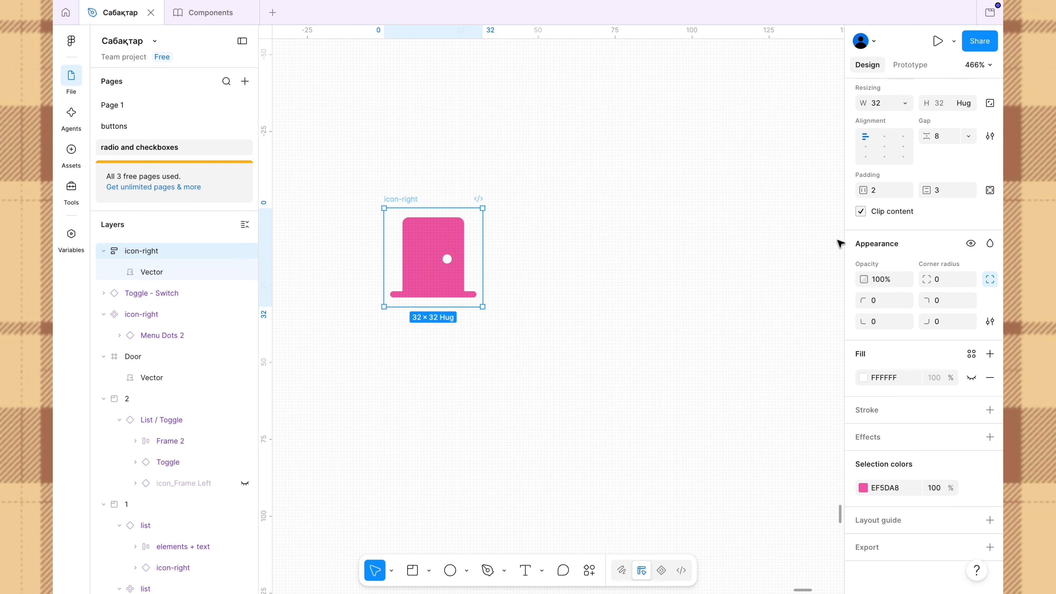
# Centre the door icon's auto layout content and set its horizontal padding, vertical padding and gap to 0.
pyautogui.scroll(2, 909, 237)
pyautogui.scroll(2, 909, 237)
pyautogui.click(883, 308)
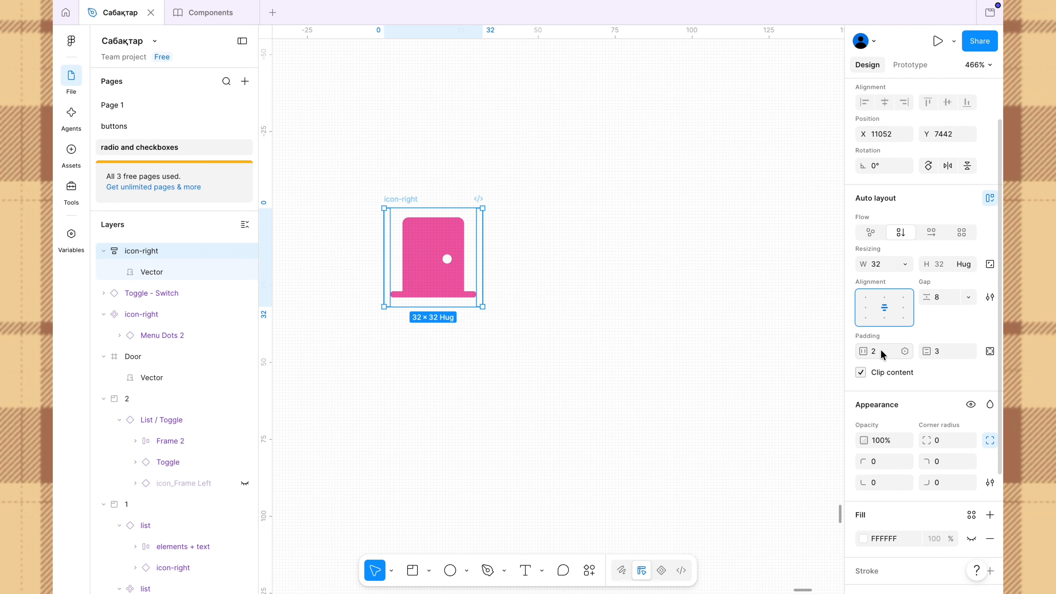
pyautogui.click(884, 351)
pyautogui.write('0')
pyautogui.press('Tab')
pyautogui.write('0')
pyautogui.click(951, 297)
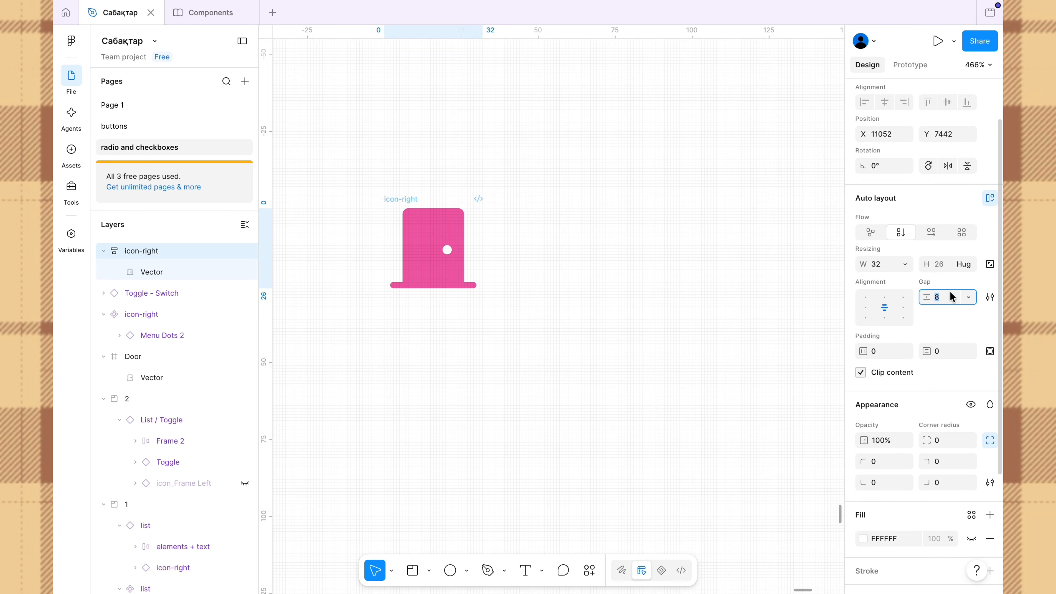
pyautogui.write('0')
pyautogui.press('Return')
pyautogui.scroll(2, 922, 235)
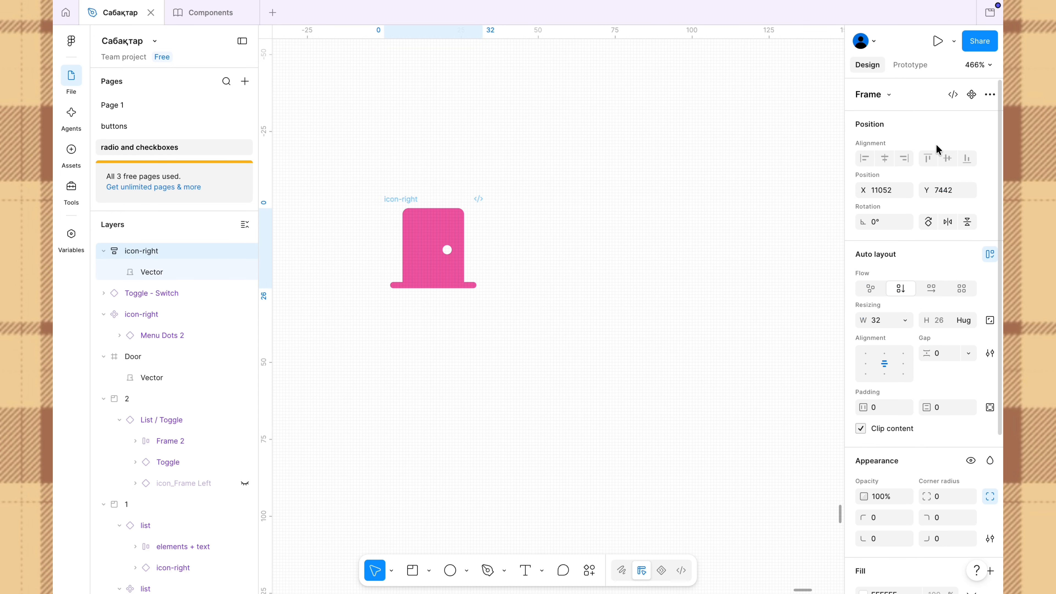
# Turn the door icon frame into a component and place it directly below the reference row's door icon.
pyautogui.click(972, 96)
pyautogui.scroll(-5, 447, 306)
pyautogui.moveTo(420, 268); pyautogui.dragTo(360, 216)
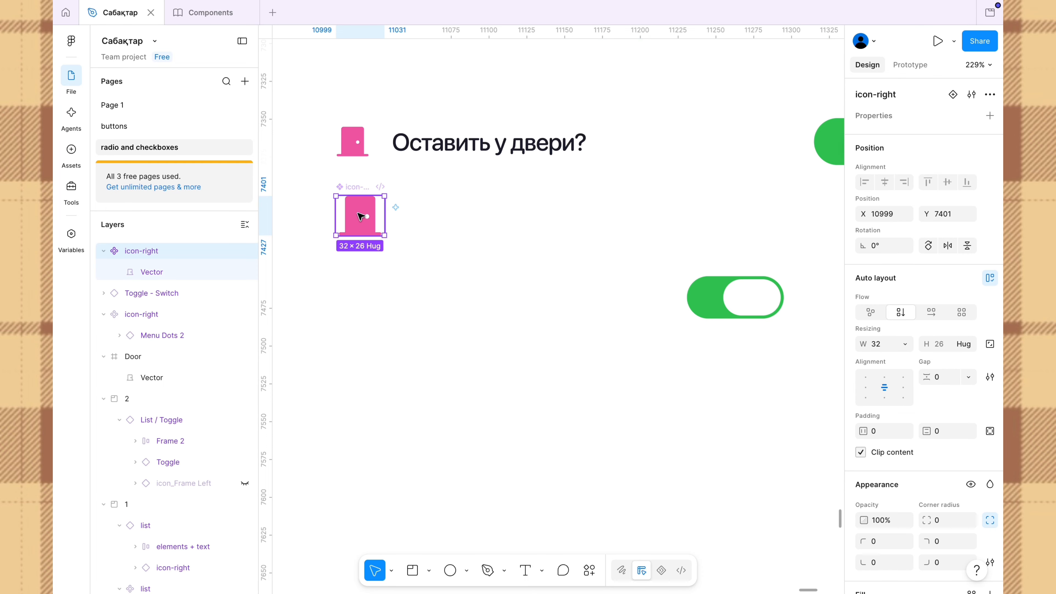
# Copy the door icon component and paste an instance of it beside the original in section 2.
pyautogui.scroll(-3, 360, 217)
pyautogui.rightClick(360, 215)
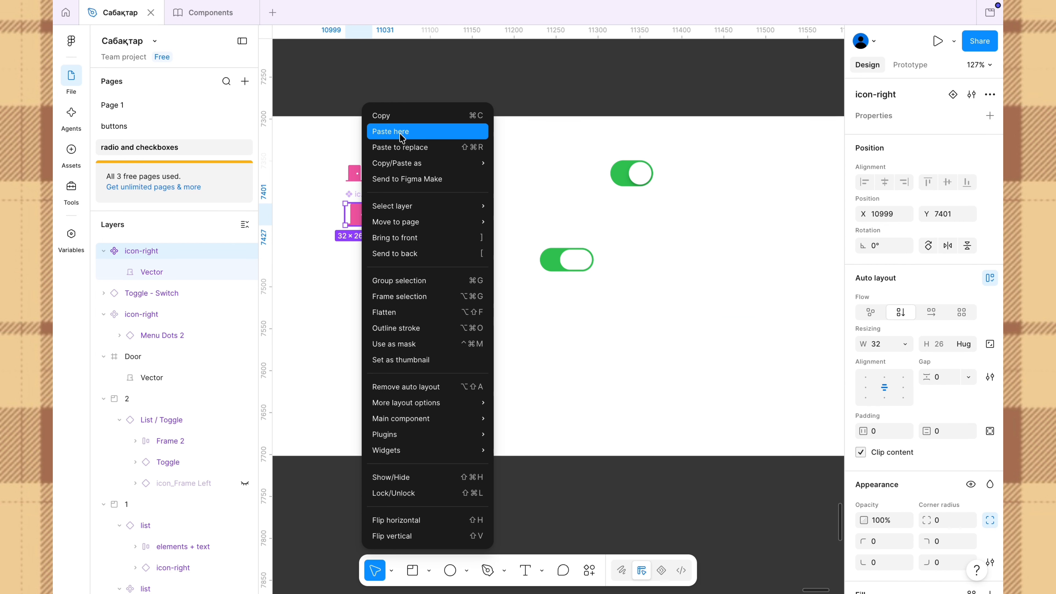
pyautogui.click(402, 116)
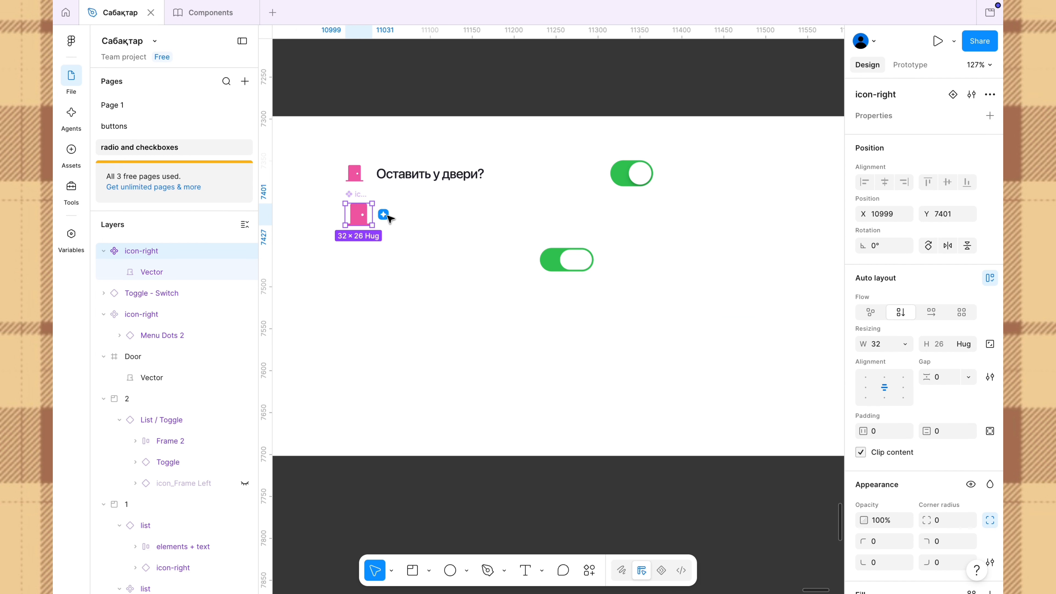
pyautogui.rightClick(395, 219)
pyautogui.click(416, 242)
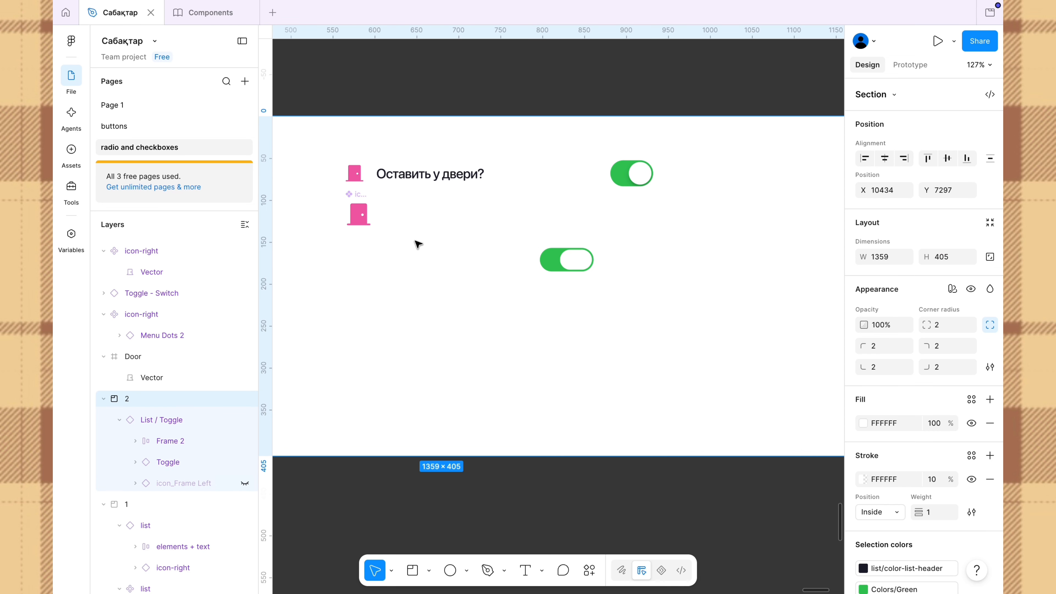
pyautogui.moveTo(410, 240); pyautogui.dragTo(406, 225)
# Move the main list component from section 1 into section 2, below the door icons and the toggle.
pyautogui.hscroll(-10, 406, 226)
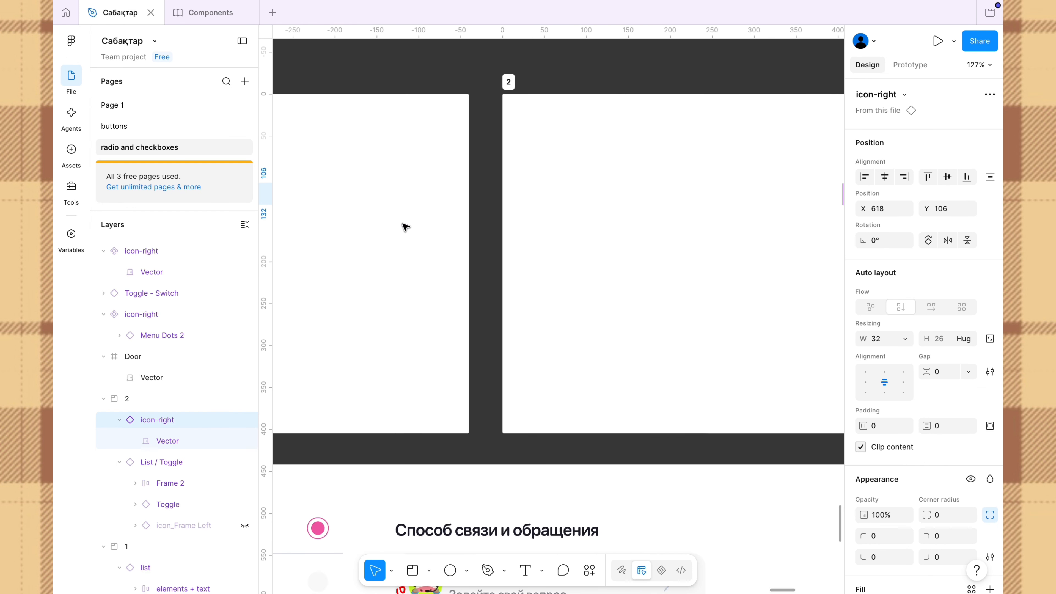
pyautogui.hscroll(-5, 405, 227)
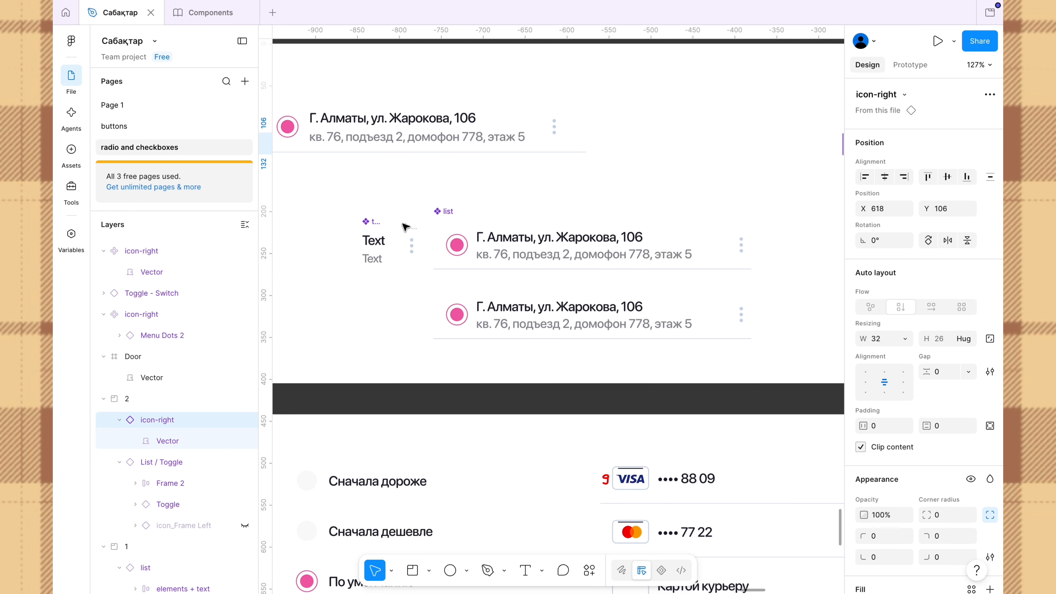
pyautogui.click(452, 224)
pyautogui.scroll(8, 432, 204)
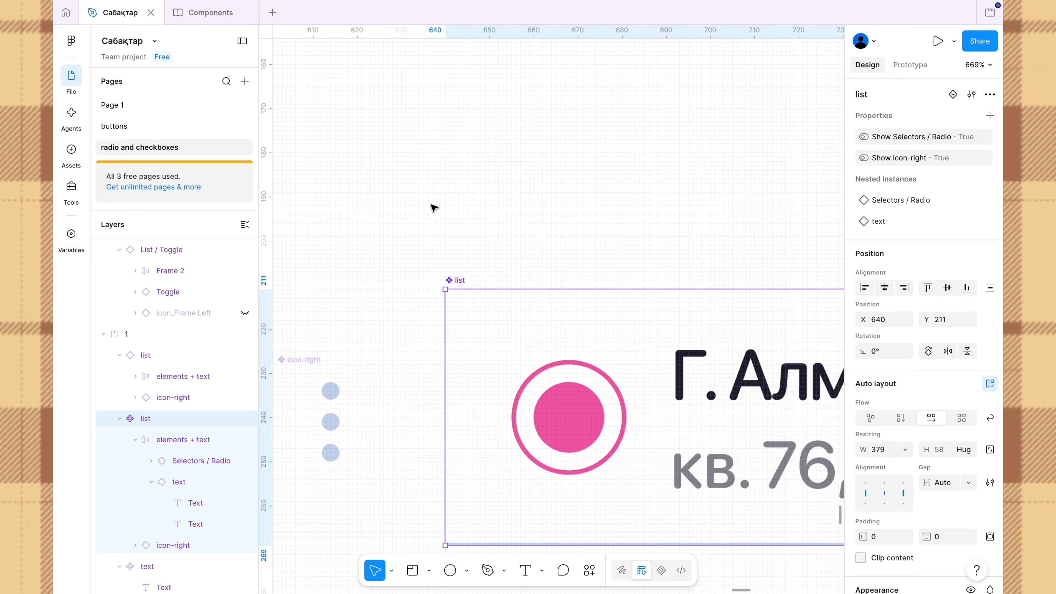
pyautogui.scroll(4, 433, 208)
pyautogui.scroll(-10, 470, 361)
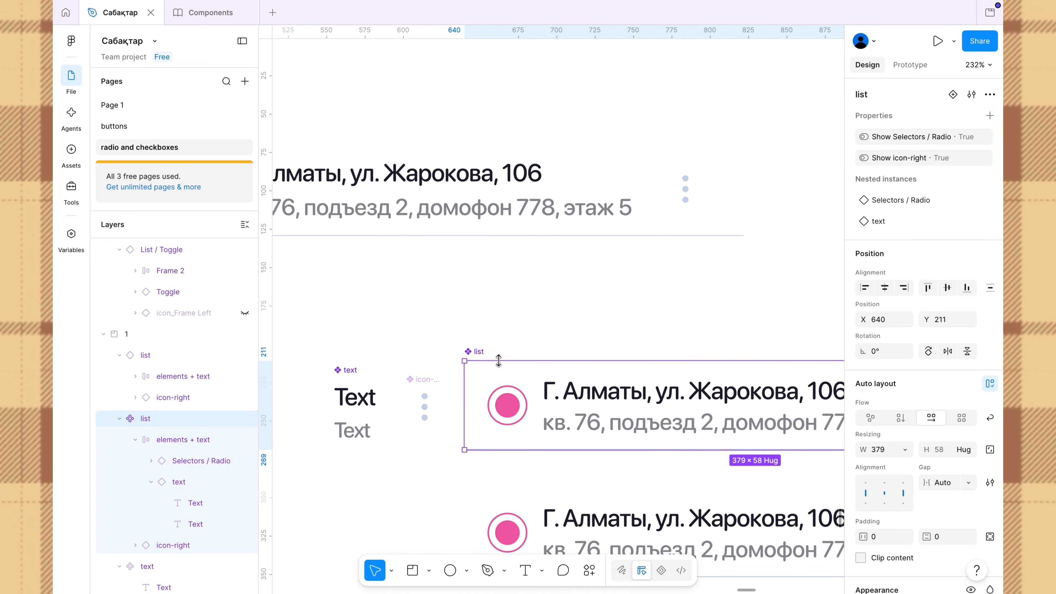
pyautogui.scroll(-10, 494, 339)
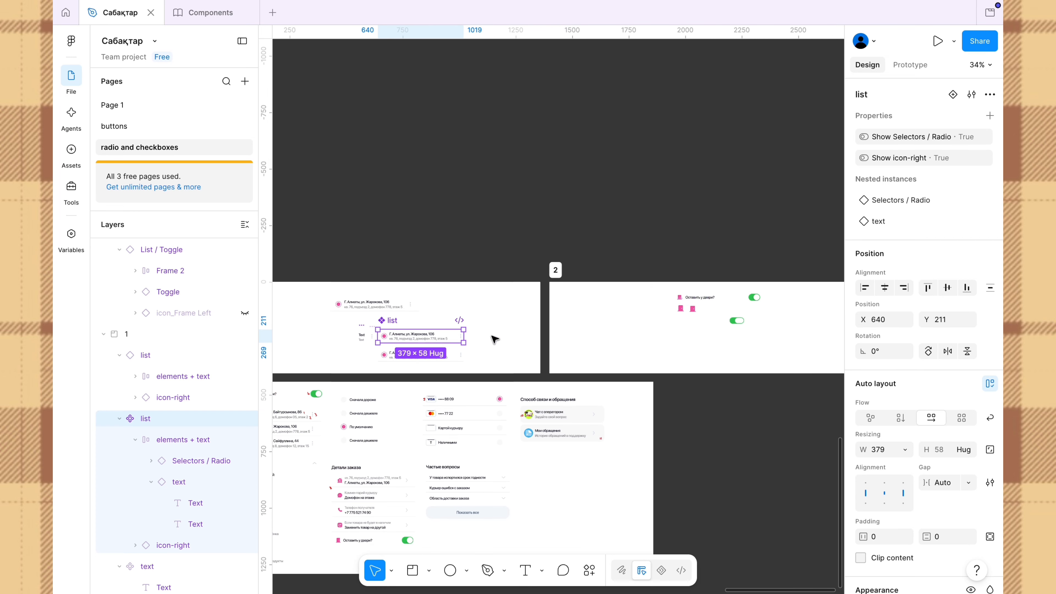
pyautogui.moveTo(428, 339); pyautogui.dragTo(727, 344)
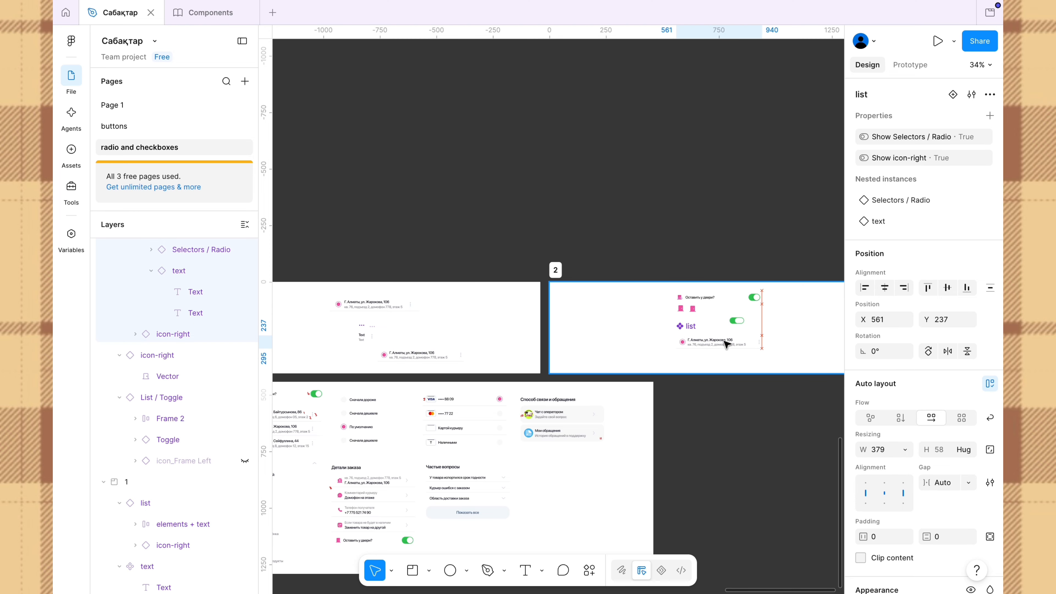
# Move the Toggle - Switch instance into the list component, after the three-dot icon at the row's end.
pyautogui.scroll(5, 726, 345)
pyautogui.scroll(5, 726, 344)
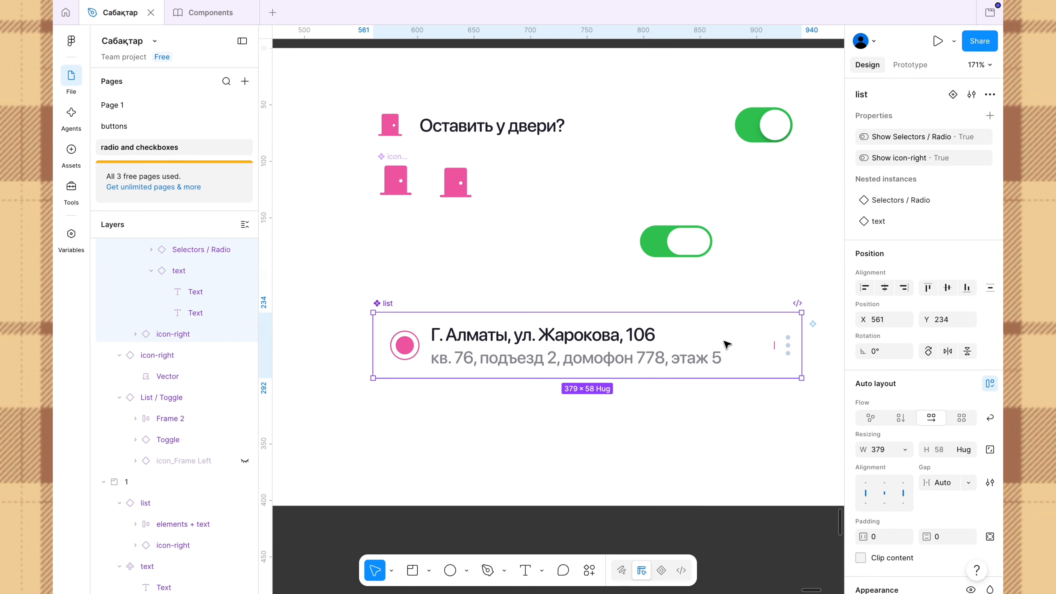
pyautogui.click(667, 236)
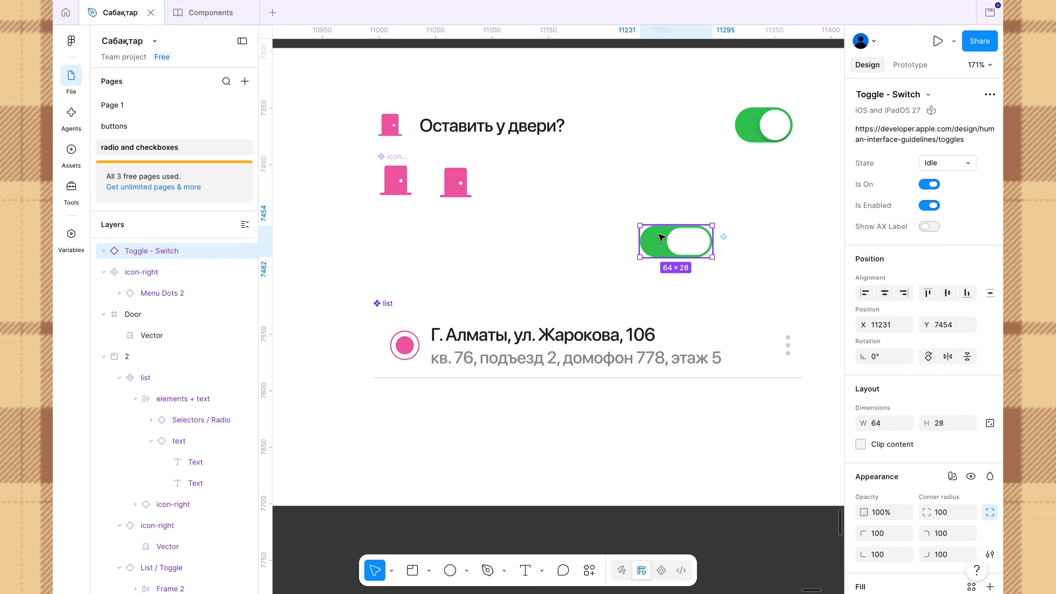
pyautogui.moveTo(661, 237); pyautogui.dragTo(797, 344)
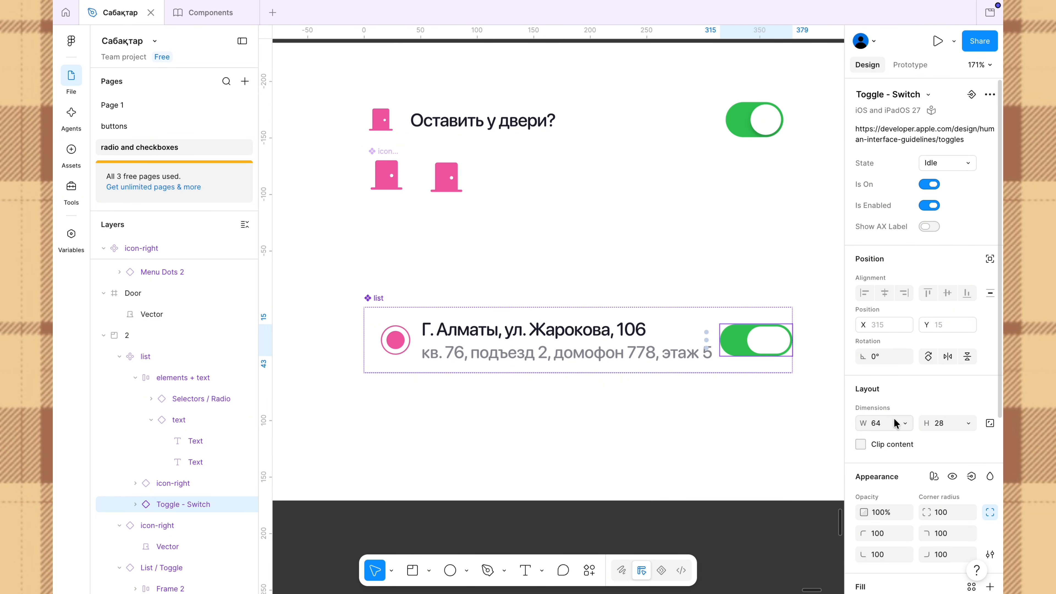
# Create a Boolean visibility property for the toggle inside the list component, named Show Toggle - Switch, with value True.
pyautogui.click(972, 477)
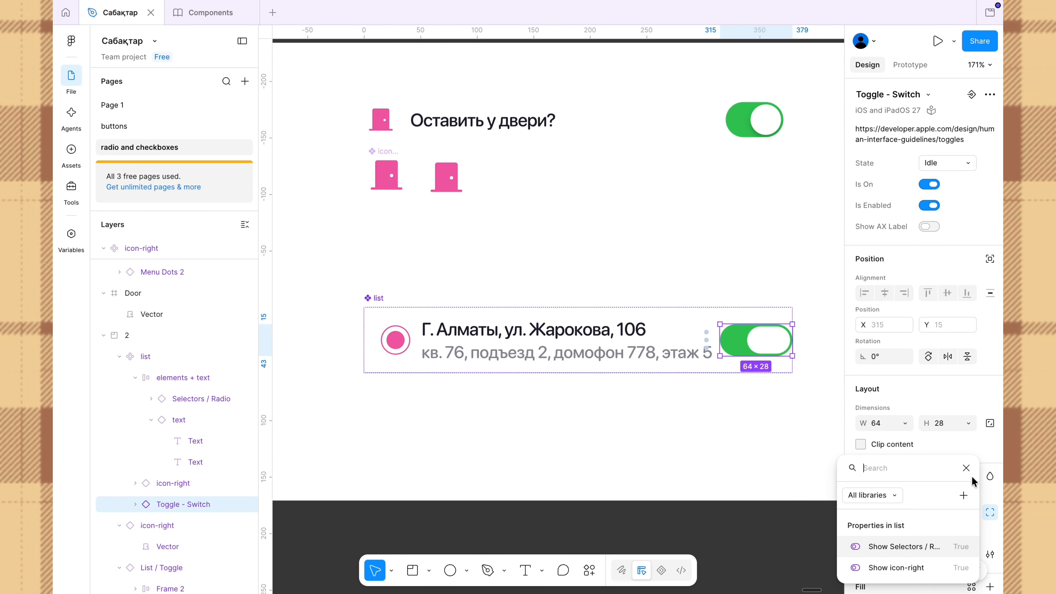
pyautogui.click(963, 495)
pyautogui.click(793, 565)
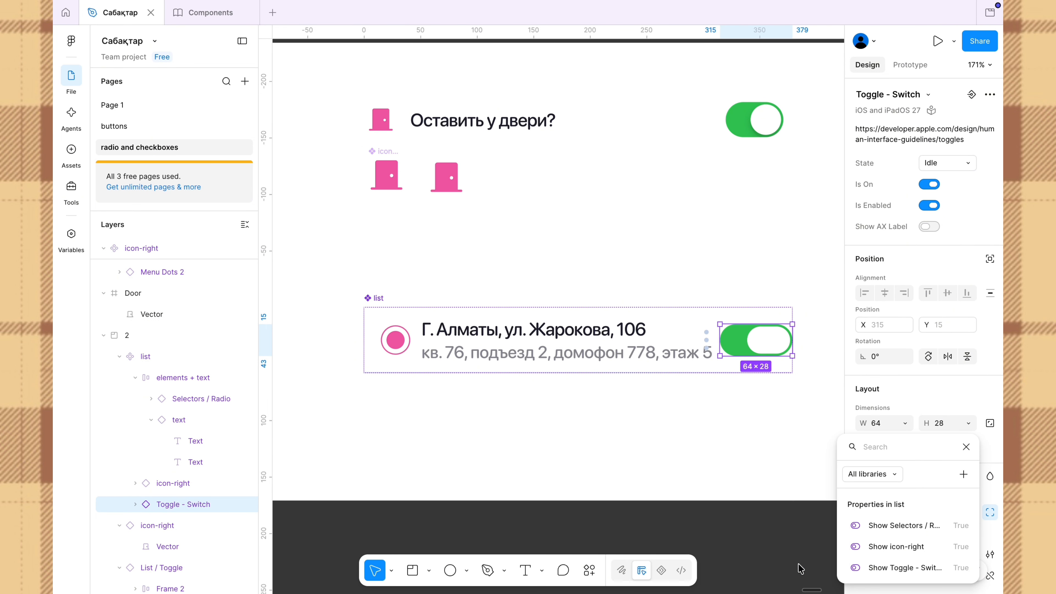
# Insert the door icon instance between the list component's radio and text, and give it a visibility property named Show icon-left.
pyautogui.click(445, 187)
pyautogui.moveTo(446, 178); pyautogui.dragTo(461, 345)
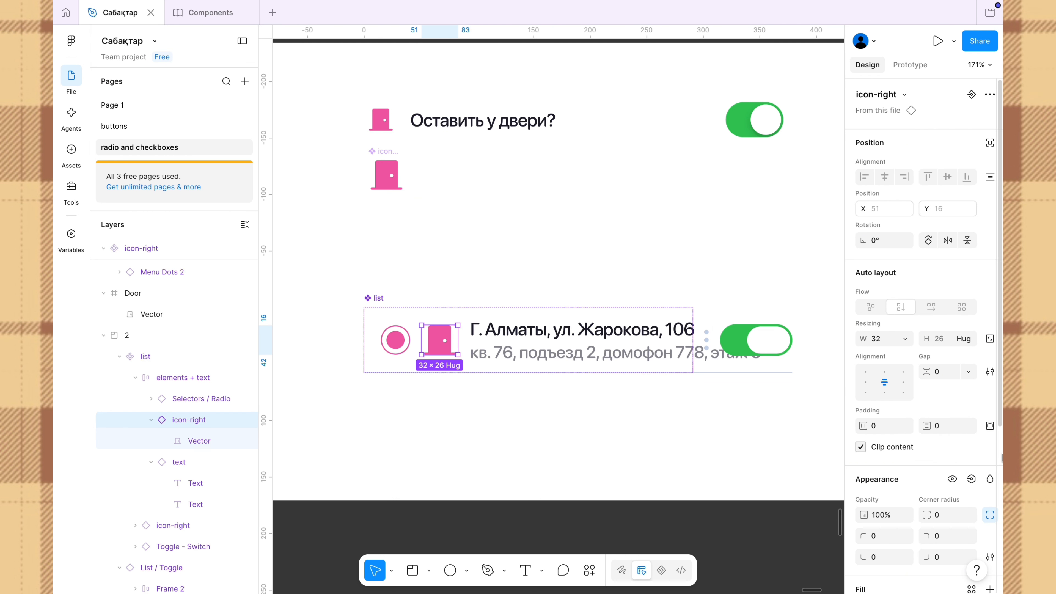
pyautogui.click(971, 479)
pyautogui.click(964, 474)
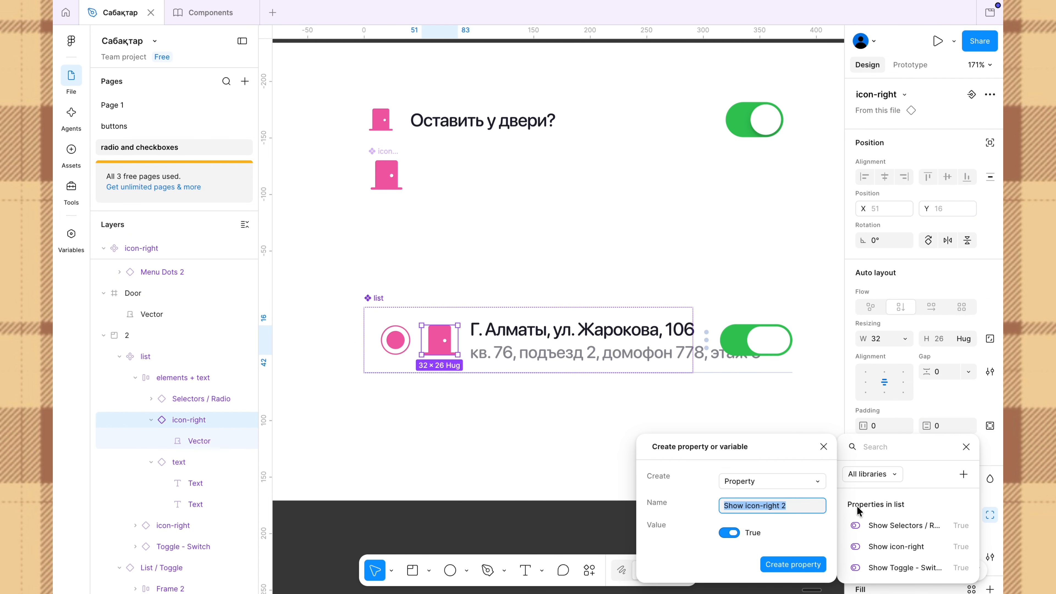
pyautogui.click(794, 508)
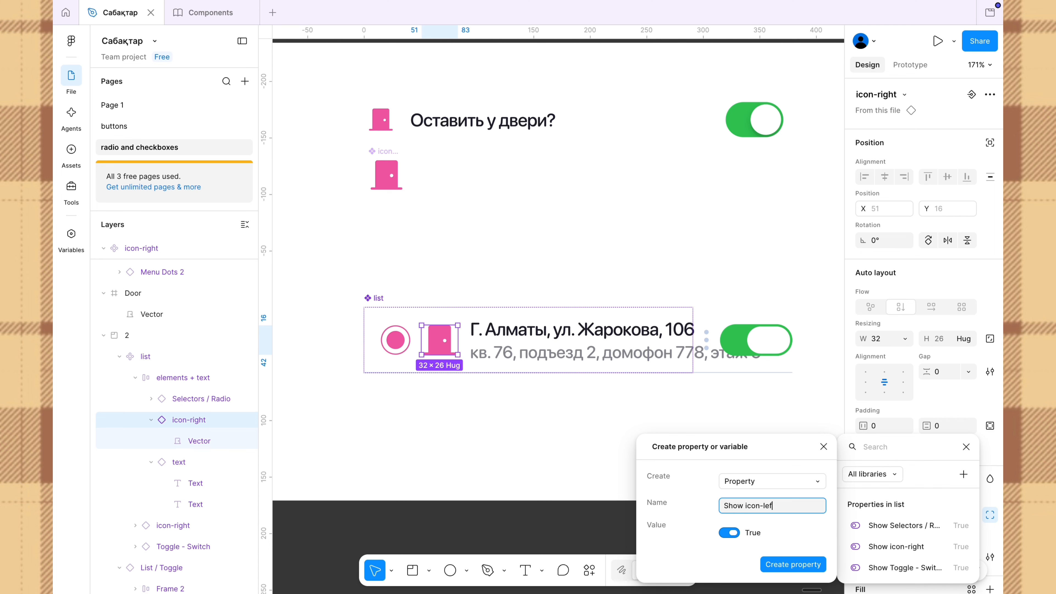
pyautogui.click(811, 569)
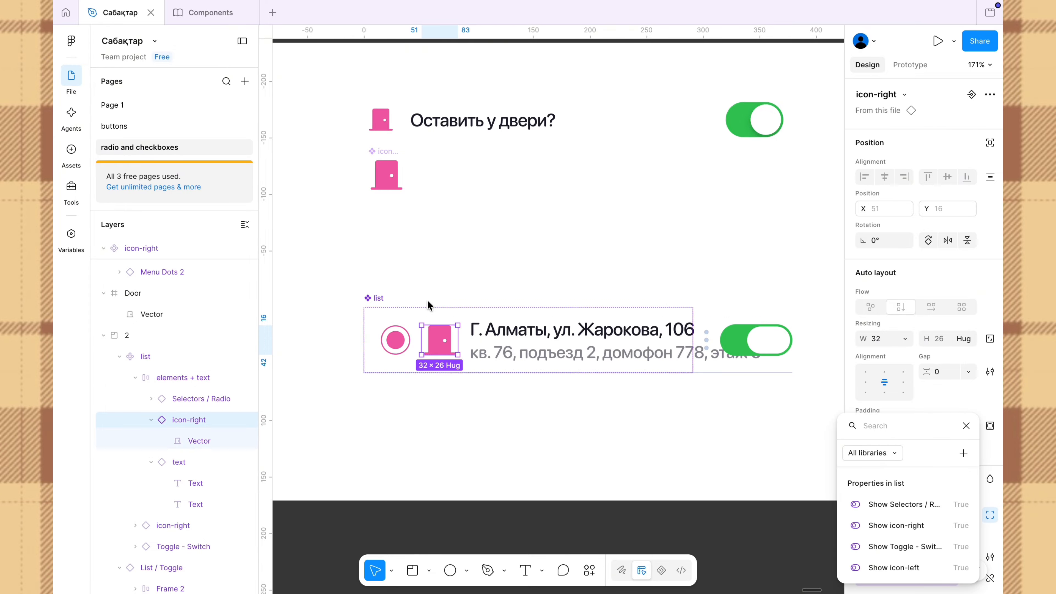
pyautogui.click(373, 299)
# Expose the nested Toggle - Switch properties on the list component, and deselect it.
pyautogui.click(990, 95)
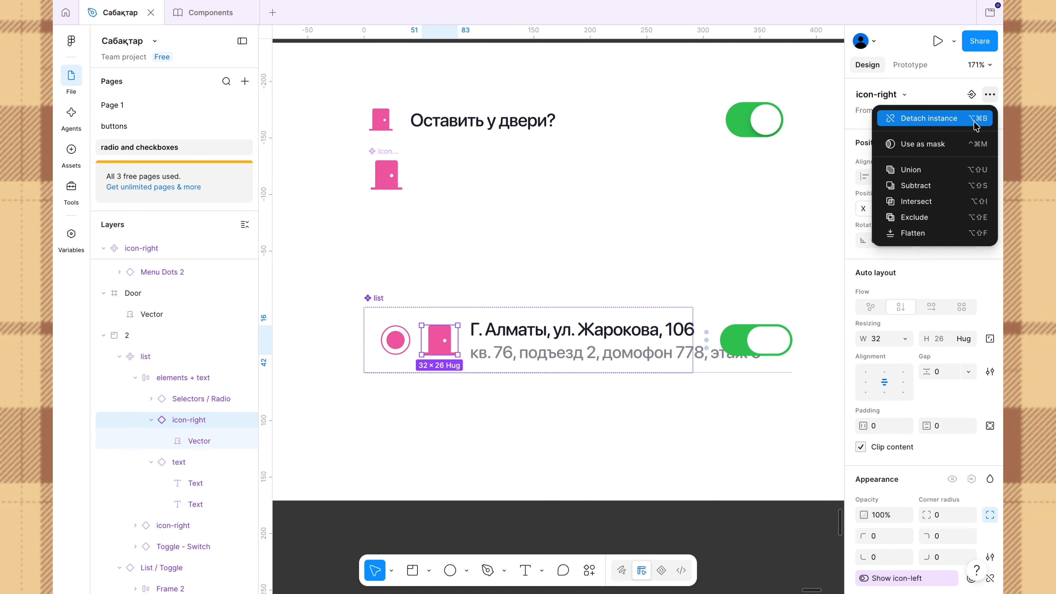
pyautogui.click(991, 95)
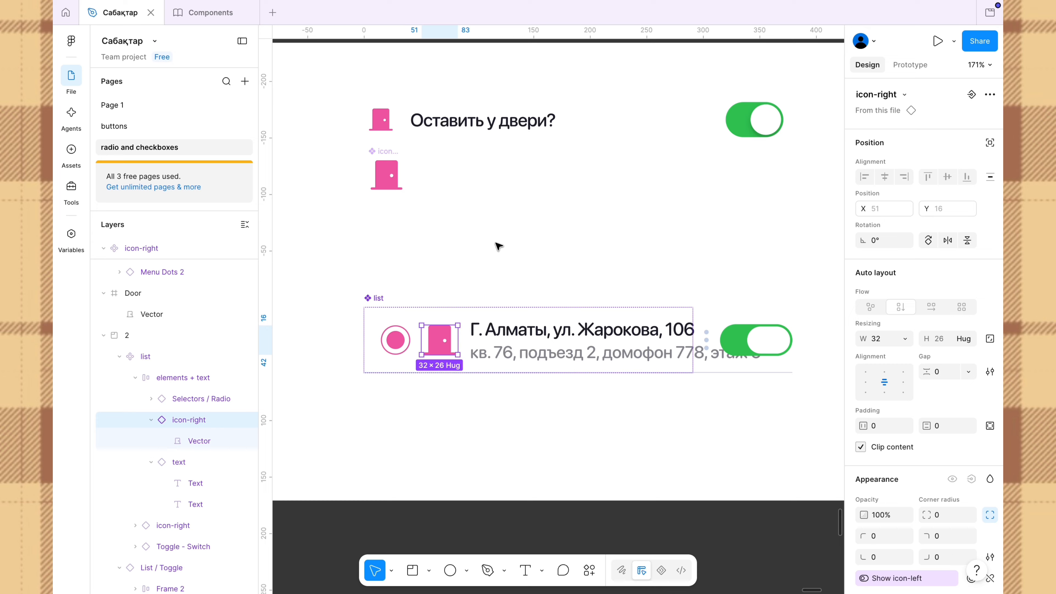
pyautogui.click(386, 295)
pyautogui.click(990, 115)
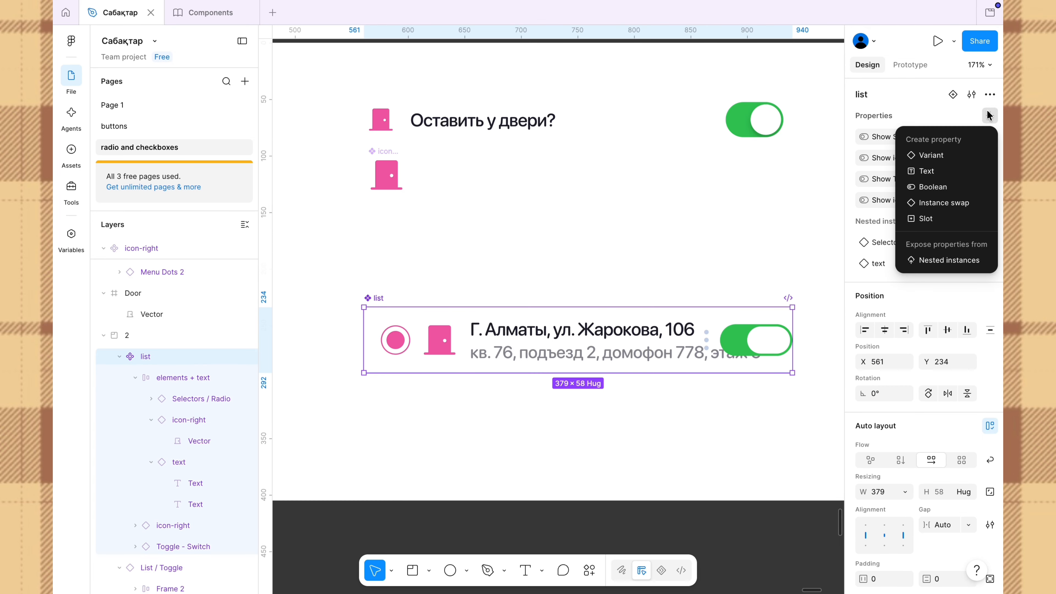
pyautogui.click(932, 262)
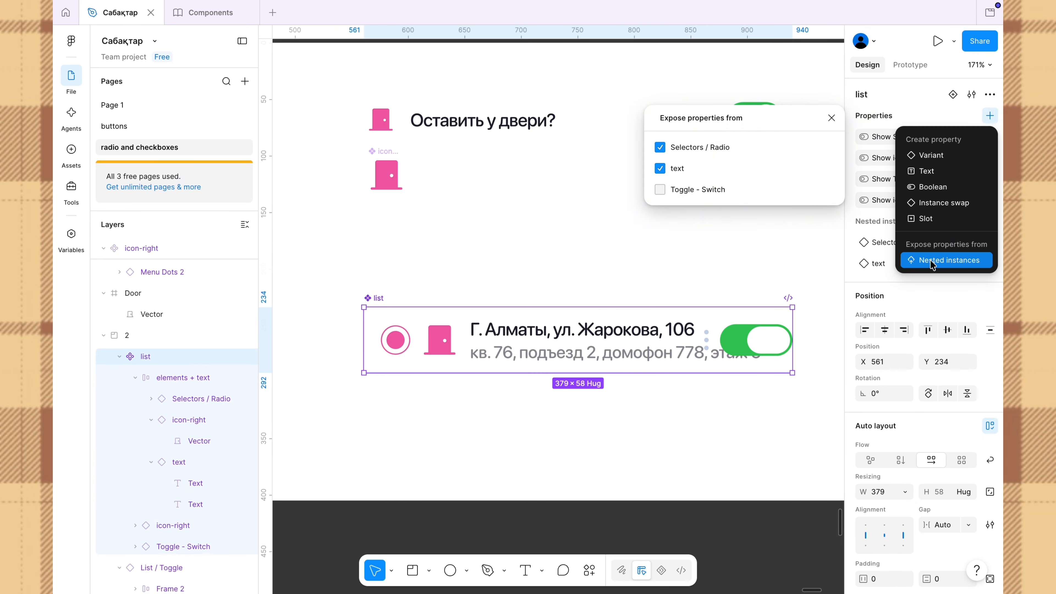
pyautogui.click(660, 189)
pyautogui.click(832, 117)
pyautogui.click(477, 269)
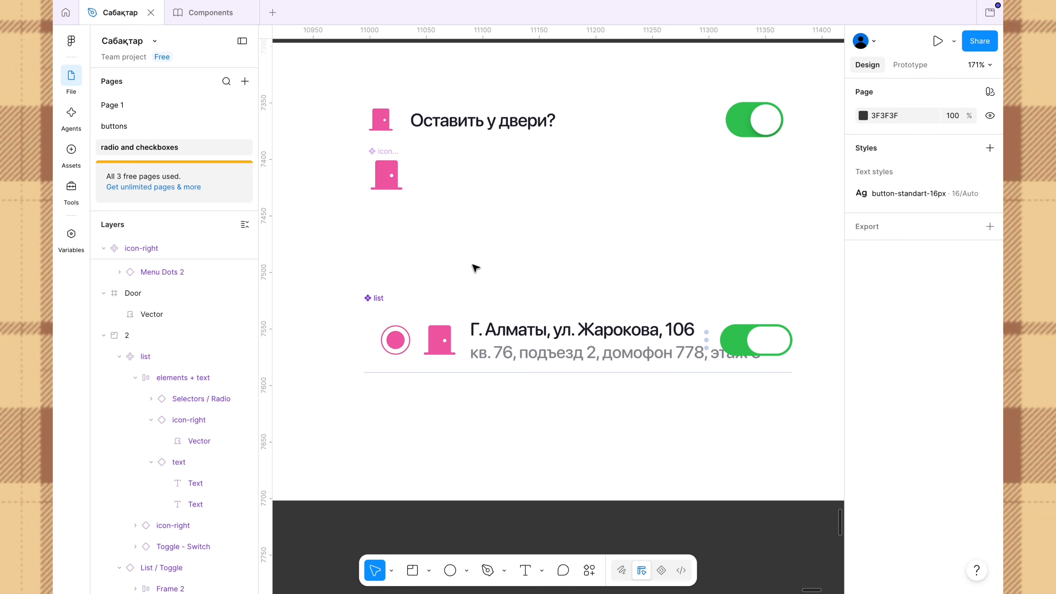
# Move the list component up, then copy it and place the resulting instance directly beneath it, aligned with its edges.
pyautogui.moveTo(372, 296); pyautogui.dragTo(363, 249)
pyautogui.rightClick(362, 250)
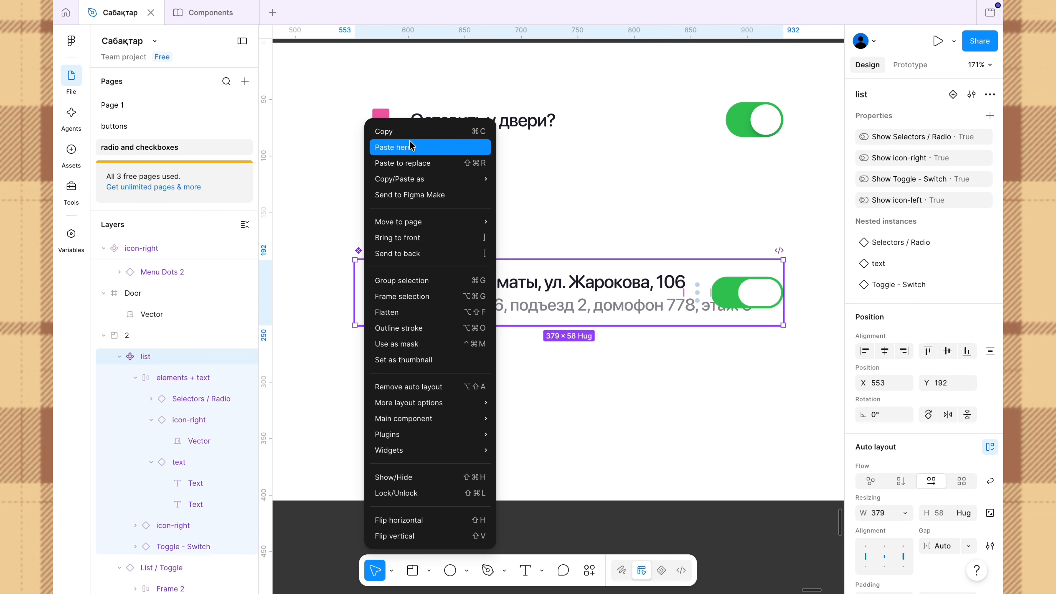
pyautogui.click(409, 129)
pyautogui.rightClick(365, 250)
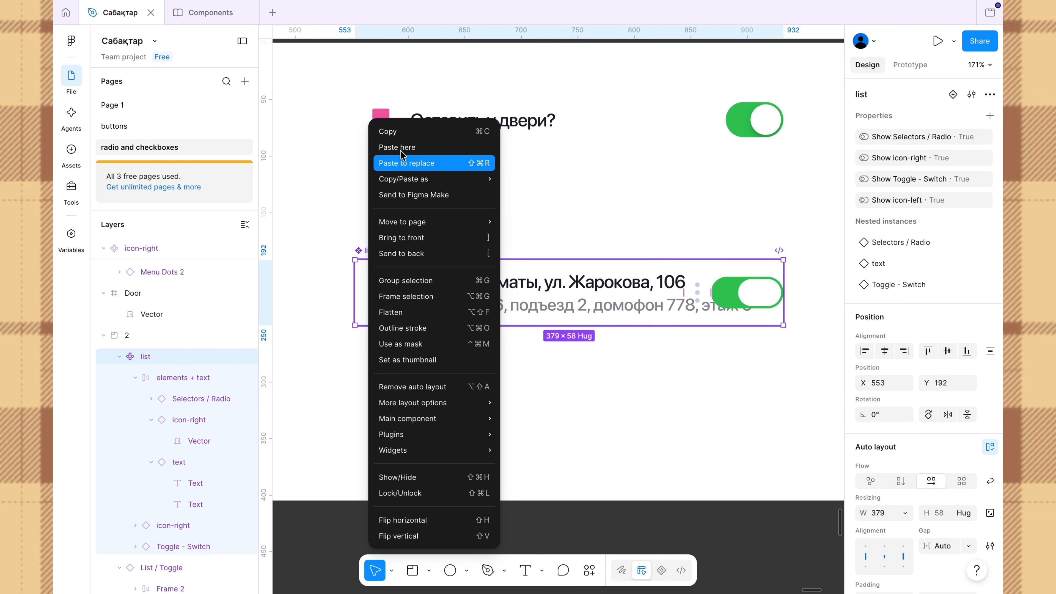
pyautogui.click(406, 132)
pyautogui.rightClick(401, 421)
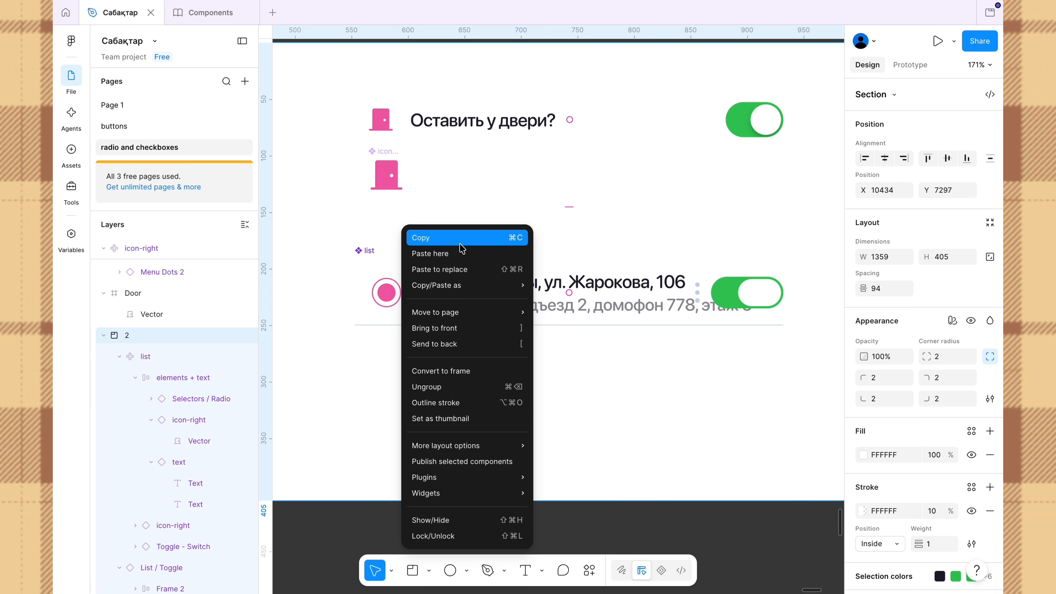
pyautogui.click(462, 260)
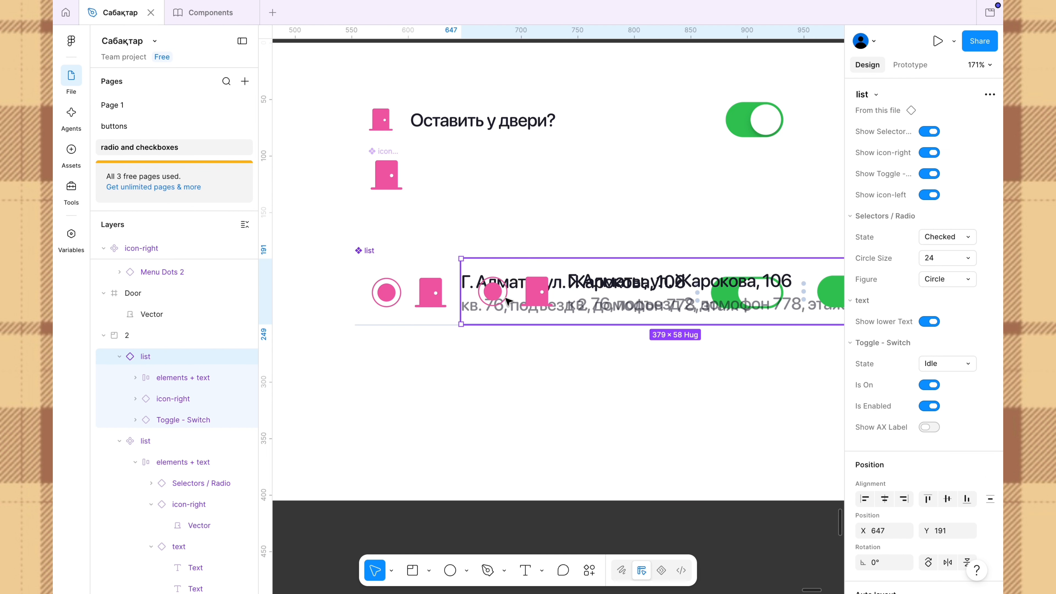
pyautogui.moveTo(499, 303); pyautogui.dragTo(406, 394)
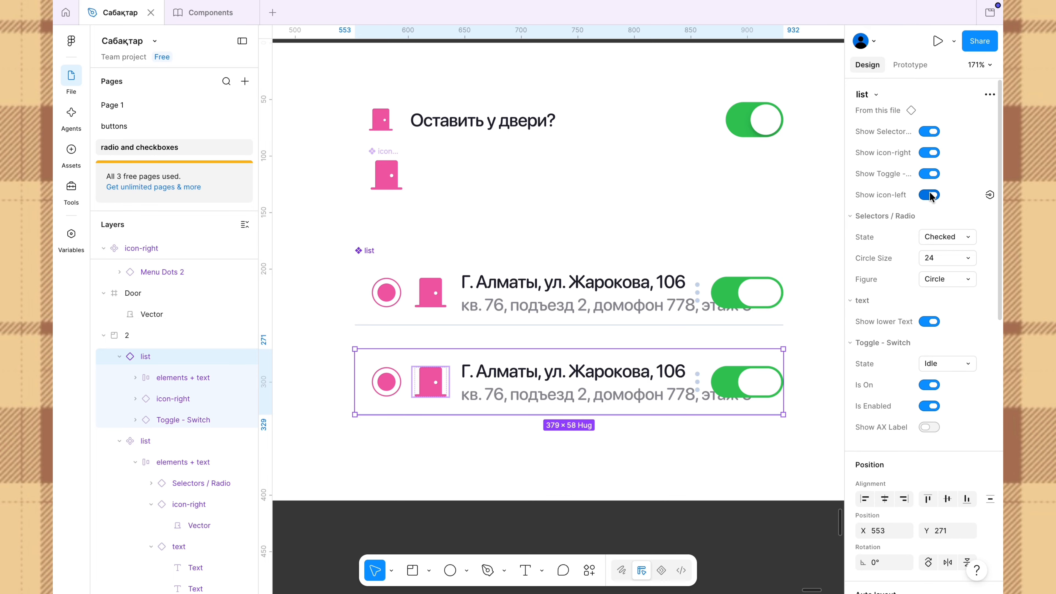
# Hide the radio selector and the right icon in the new list instance, keeping the toggle and left icon shown.
pyautogui.click(931, 175)
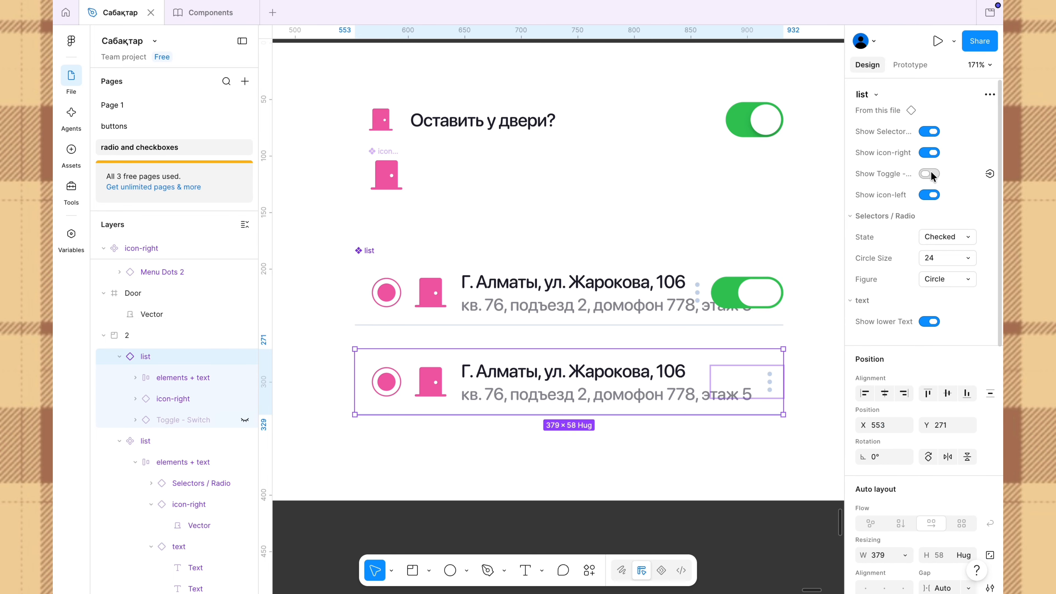
pyautogui.click(930, 173)
pyautogui.click(930, 153)
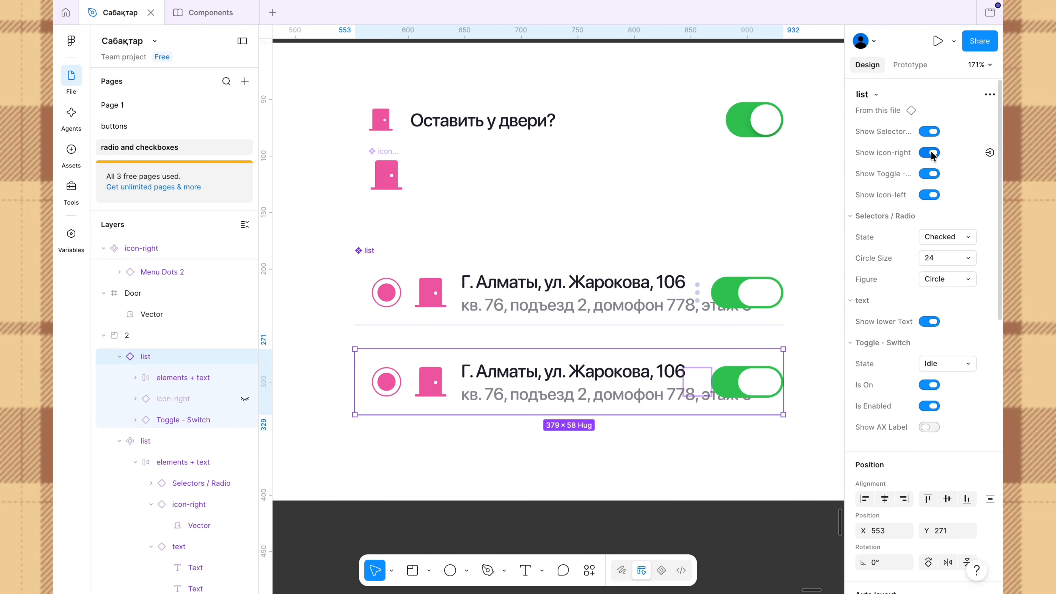
pyautogui.click(930, 132)
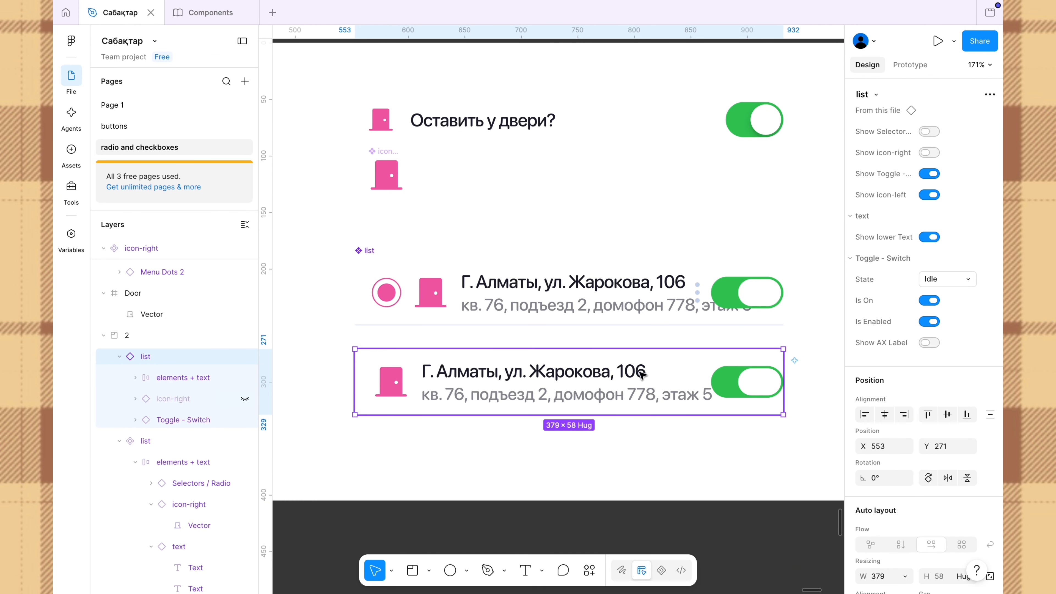
# Hide the lower text line in the list instance's nested text component.
pyautogui.doubleClick(631, 386)
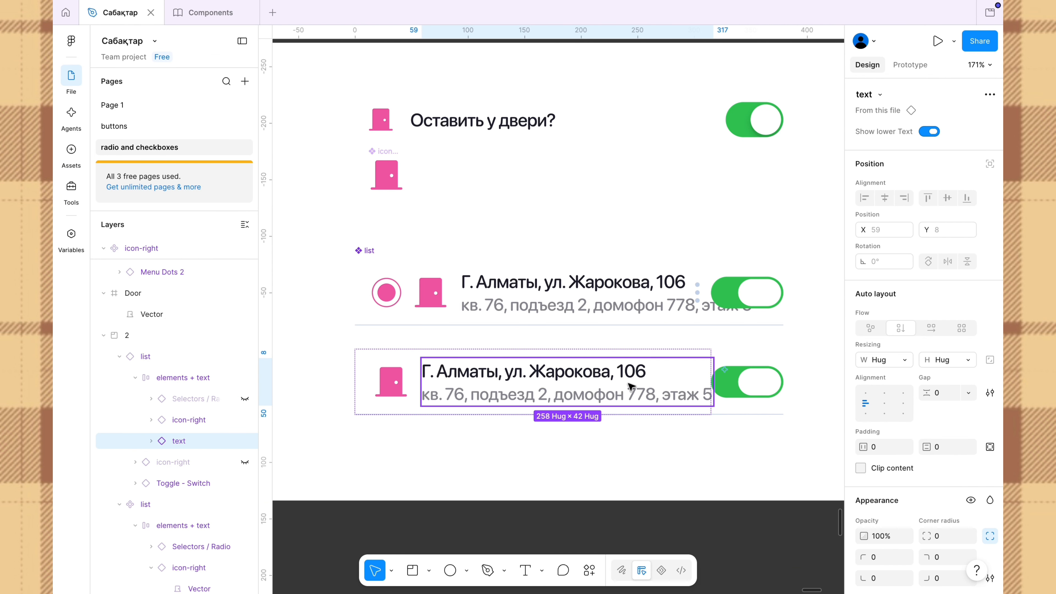
pyautogui.doubleClick(618, 400)
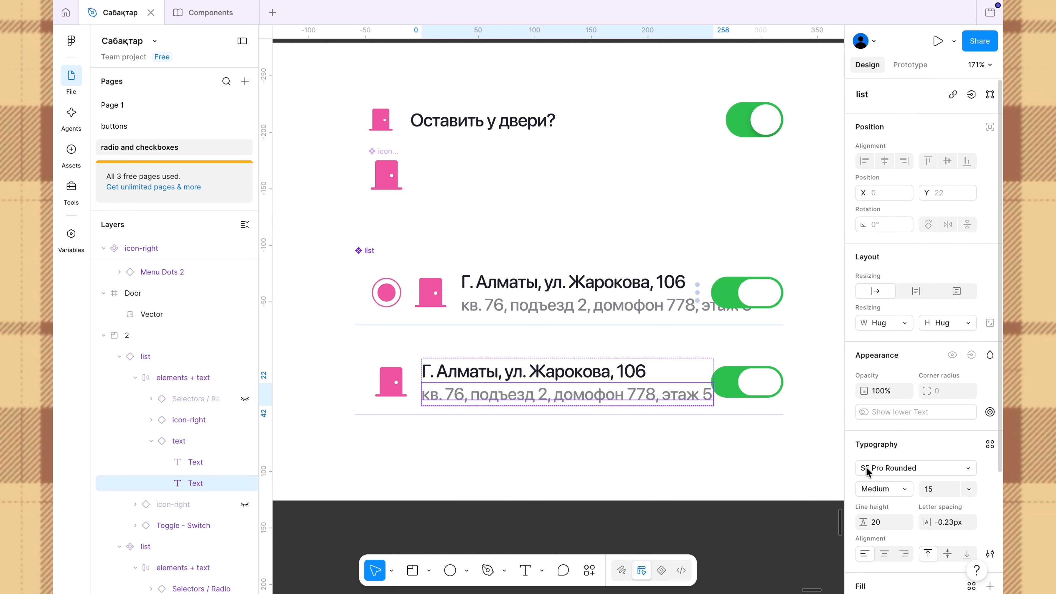
pyautogui.click(708, 366)
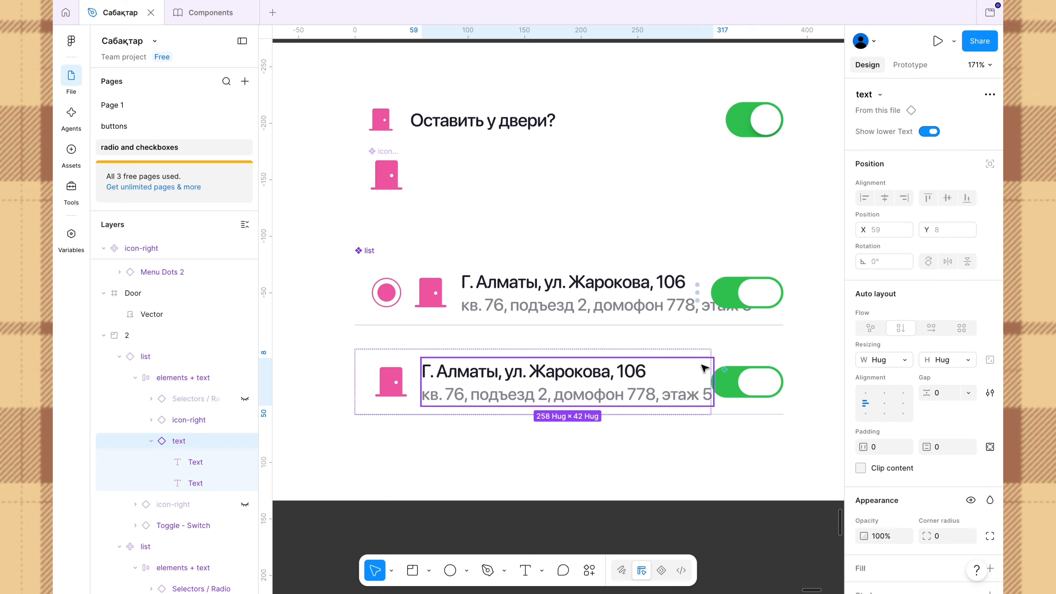
pyautogui.click(929, 131)
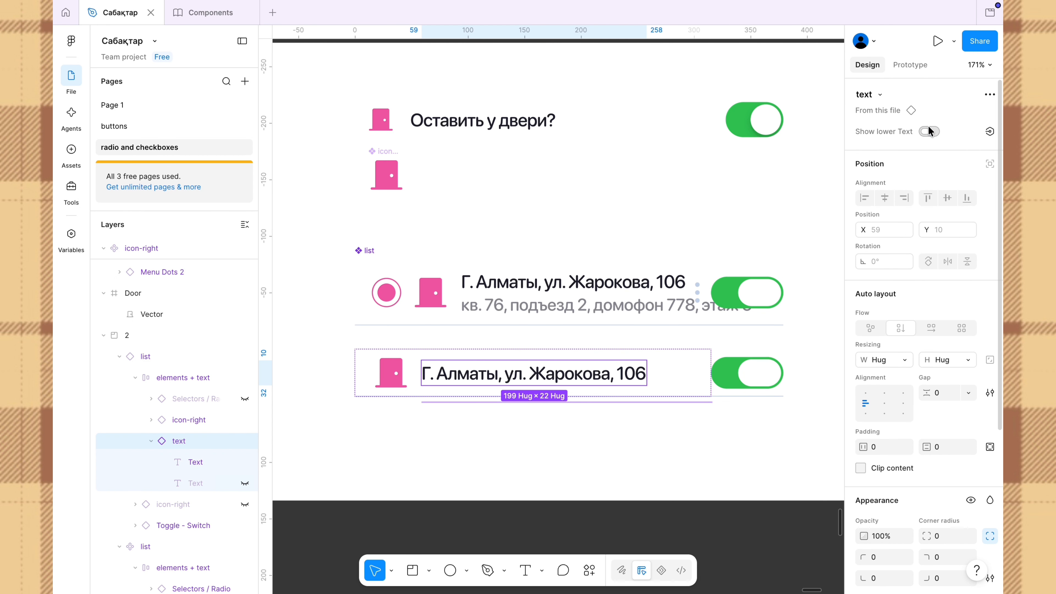
pyautogui.click(691, 427)
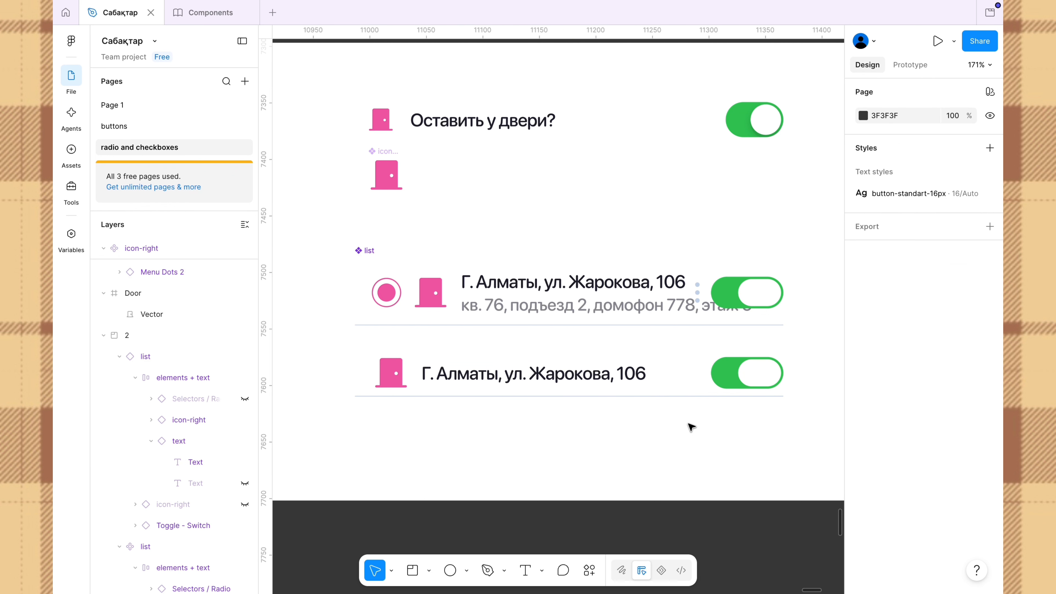
# Replace the remaining text line in the list instance with "Есіктің алдына қалдырайық па?".
pyautogui.click(632, 373)
pyautogui.doubleClick(632, 373)
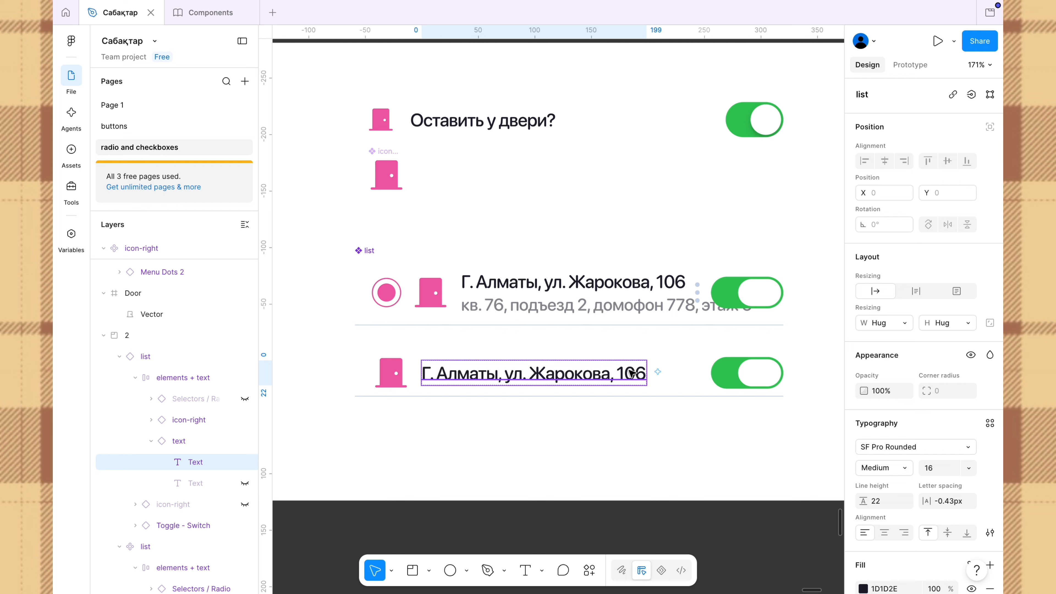
pyautogui.doubleClick(632, 374)
pyautogui.hotkey('ctrl', 'space')
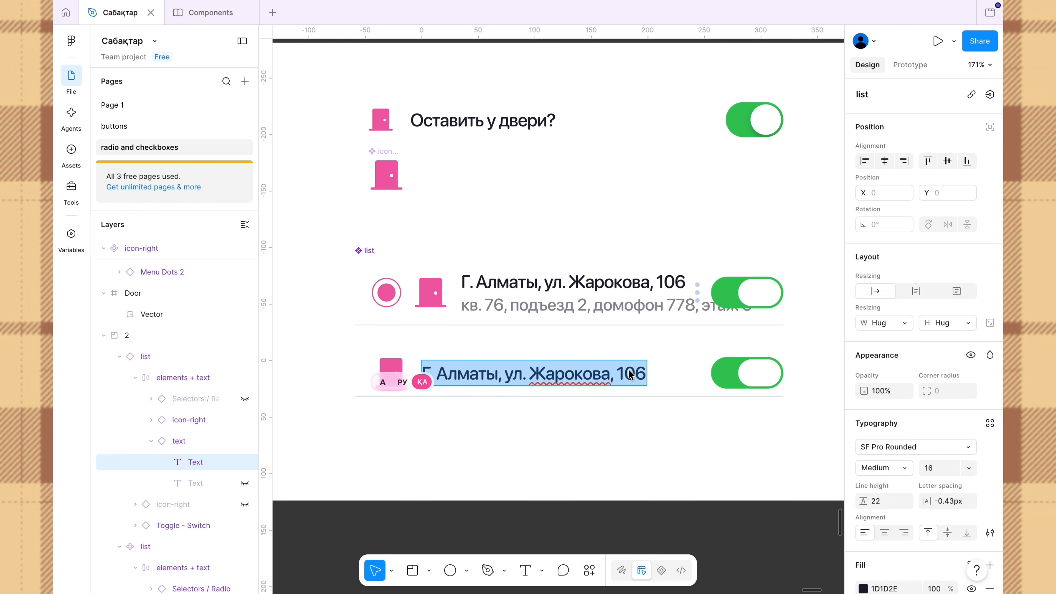
pyautogui.write('ес')
pyautogui.press('BackSpace')
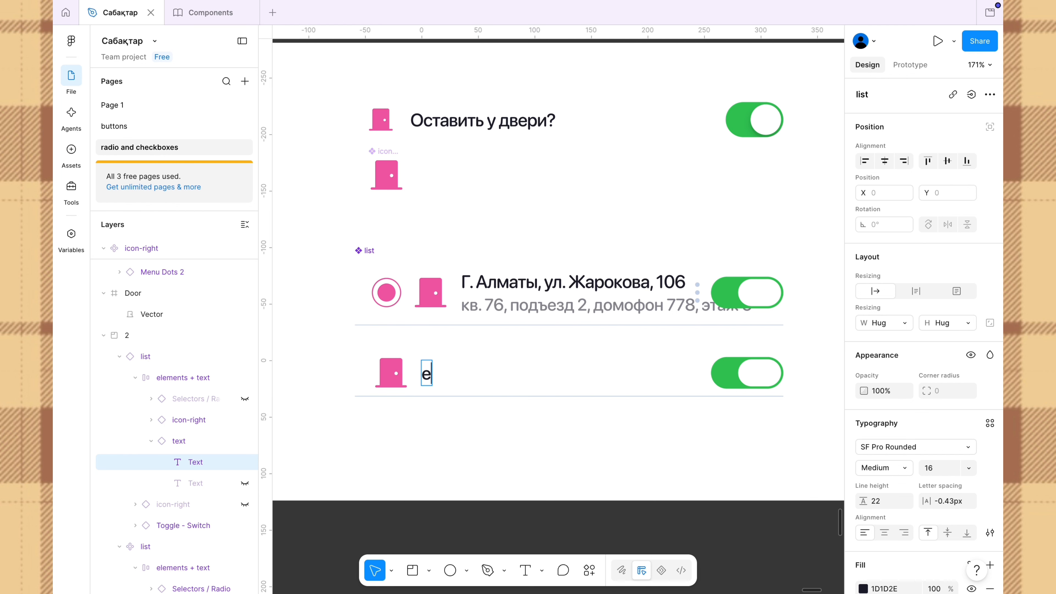
pyautogui.press('BackSpace')
pyautogui.write('Есіктің')
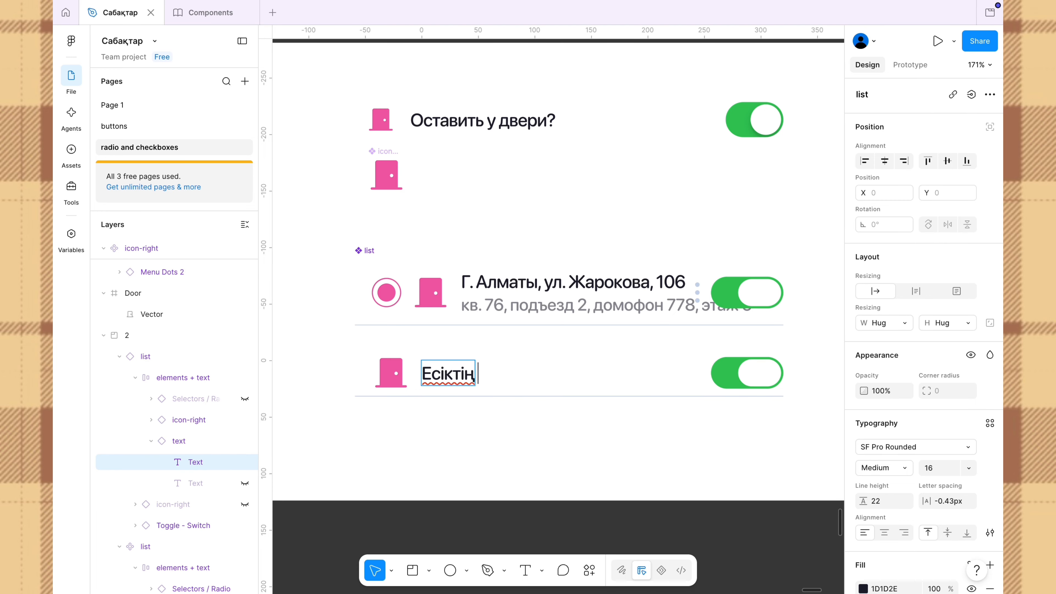
pyautogui.write(' алдына')
pyautogui.write('қ')
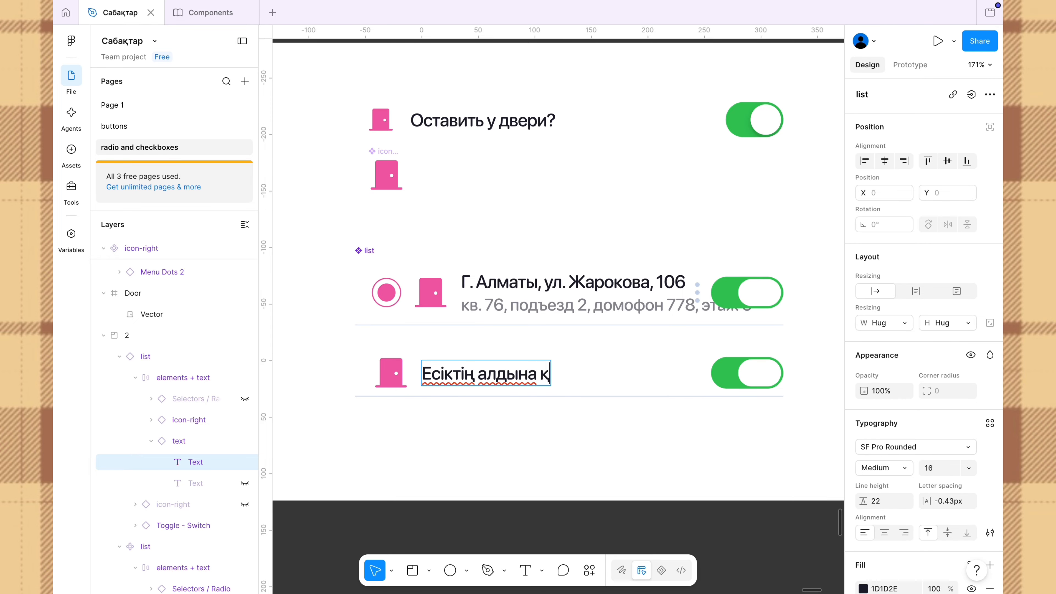
pyautogui.write('алдырай')
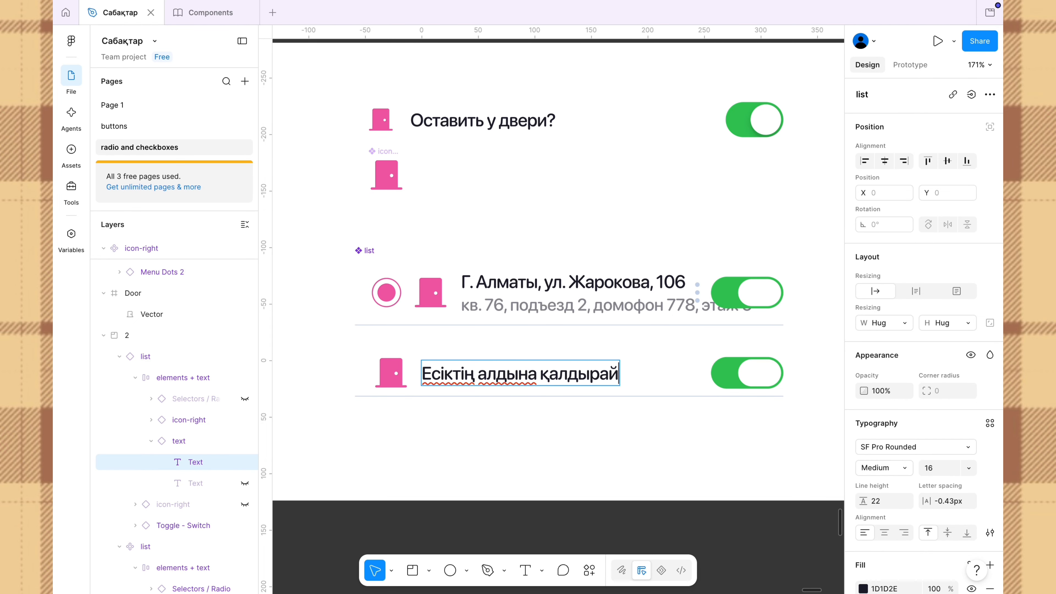
pyautogui.write('ық па')
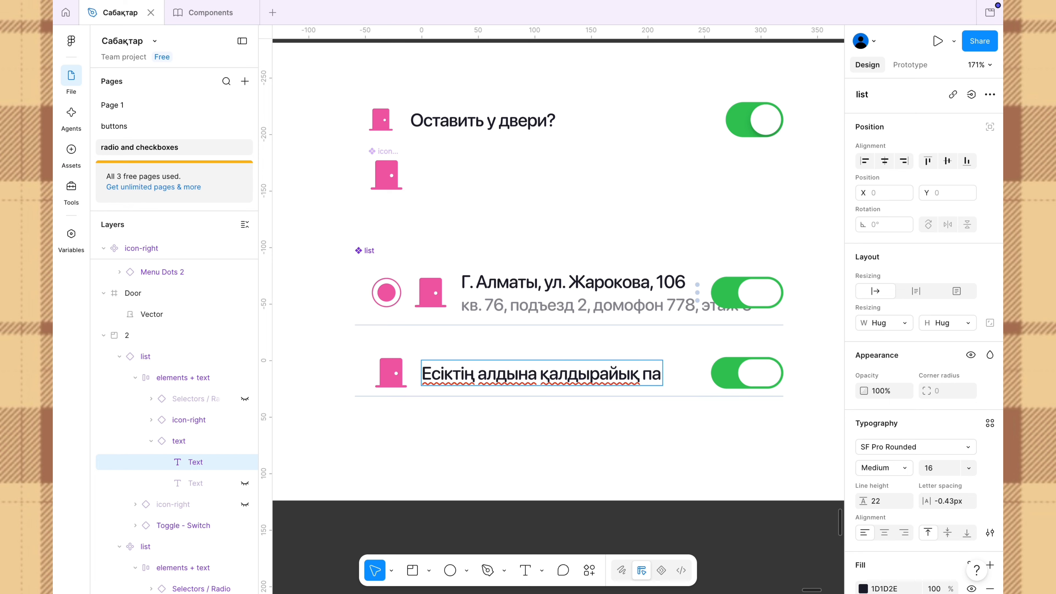
pyautogui.click(601, 427)
# Set the height of the door-row list instance to 58.
pyautogui.hscroll(1, 602, 427)
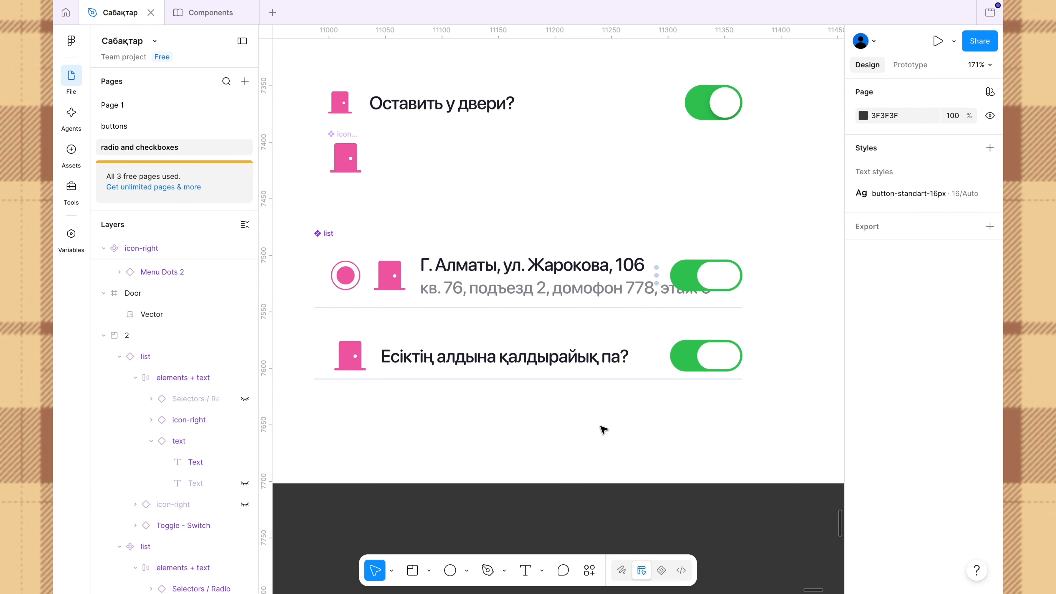
pyautogui.click(509, 366)
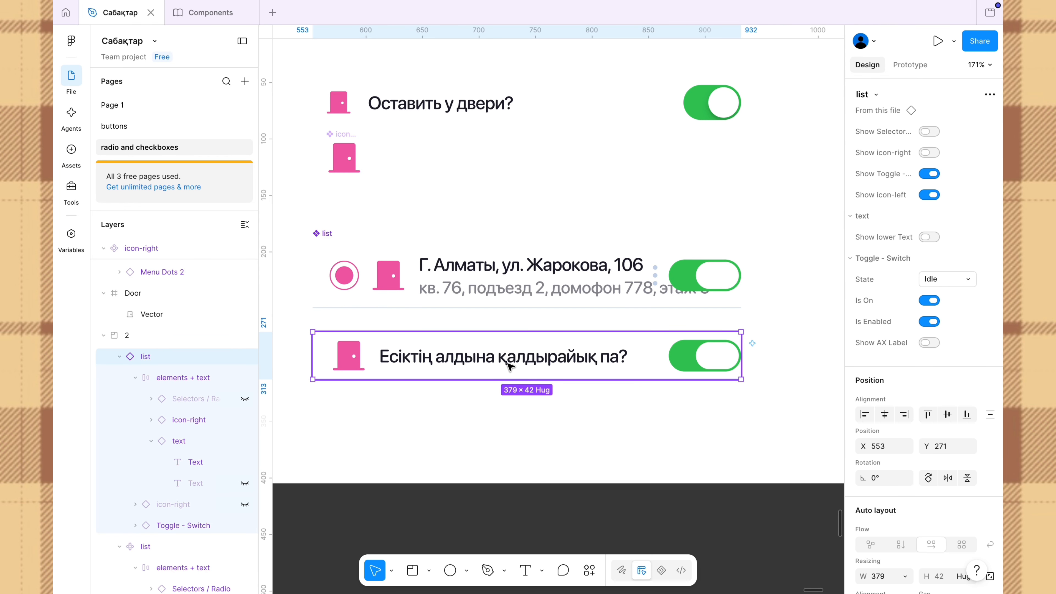
pyautogui.click(578, 293)
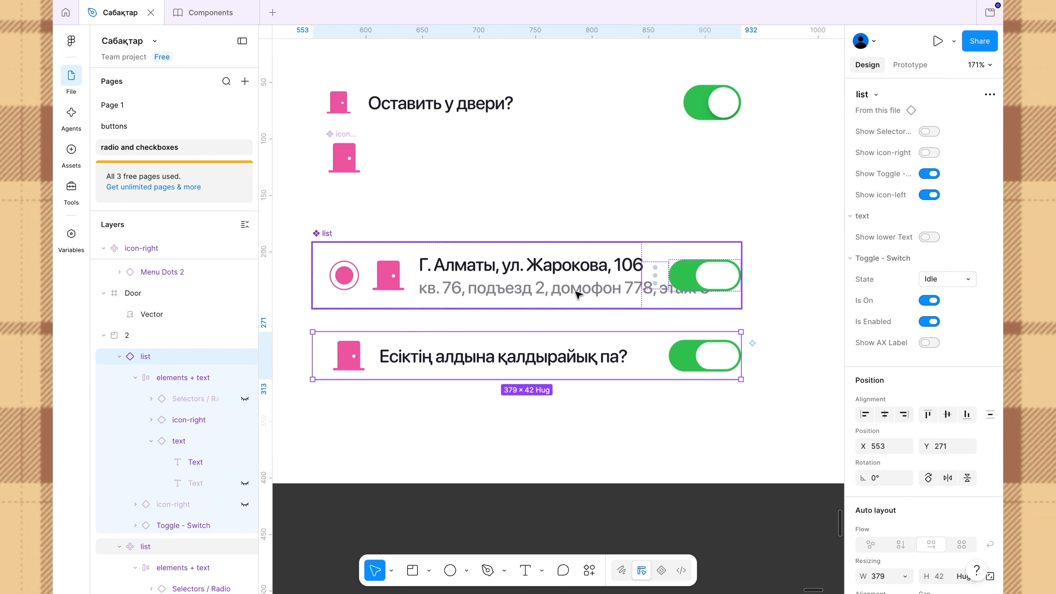
pyautogui.click(550, 358)
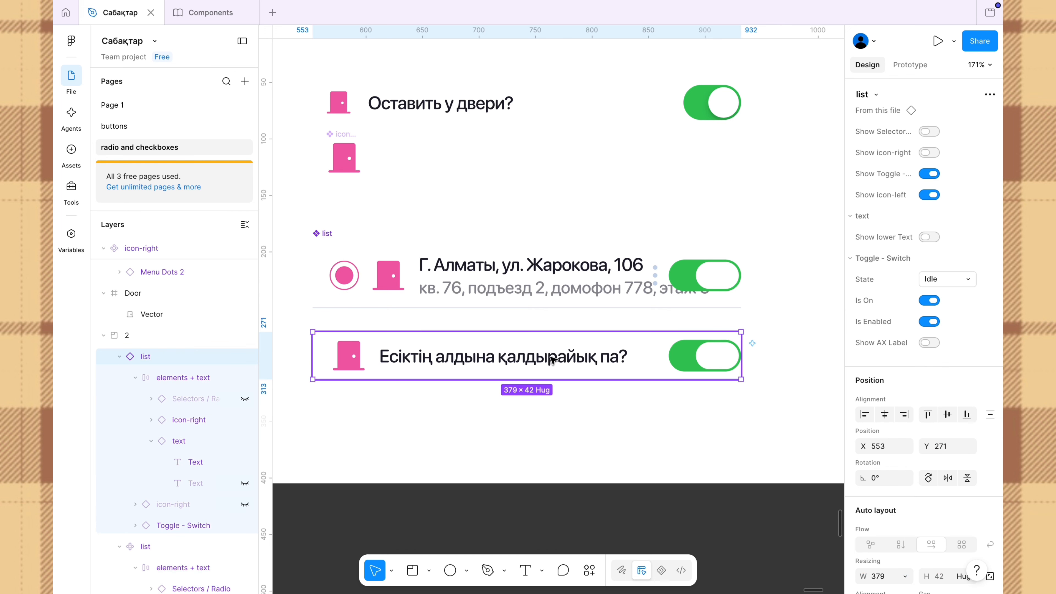
pyautogui.click(939, 478)
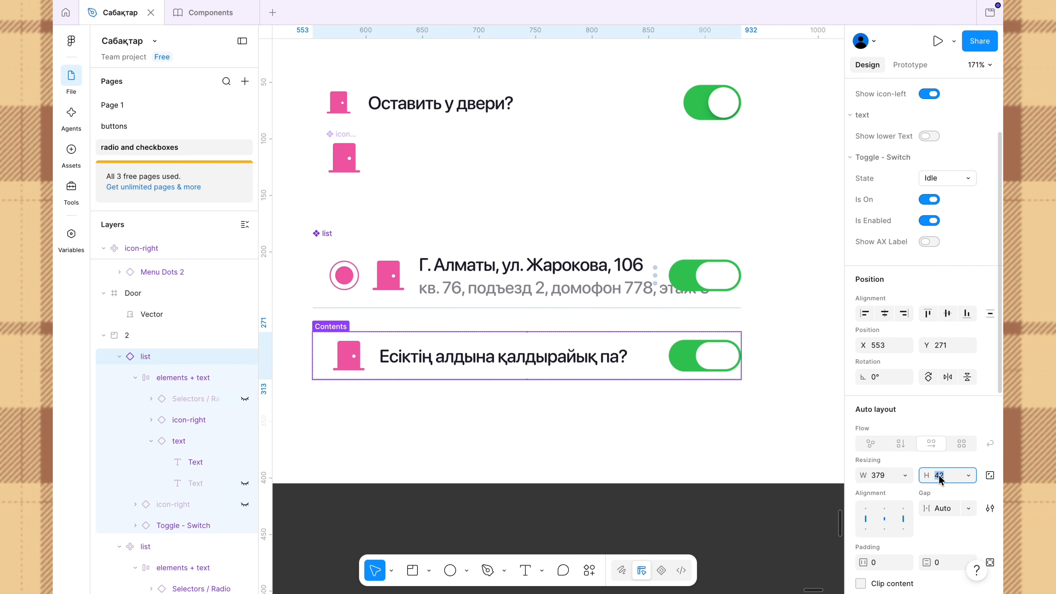
pyautogui.write('ғү')
pyautogui.press('Return')
pyautogui.click(939, 477)
pyautogui.hotkey('ctrl', 'space')
pyautogui.write('58')
pyautogui.press('Return')
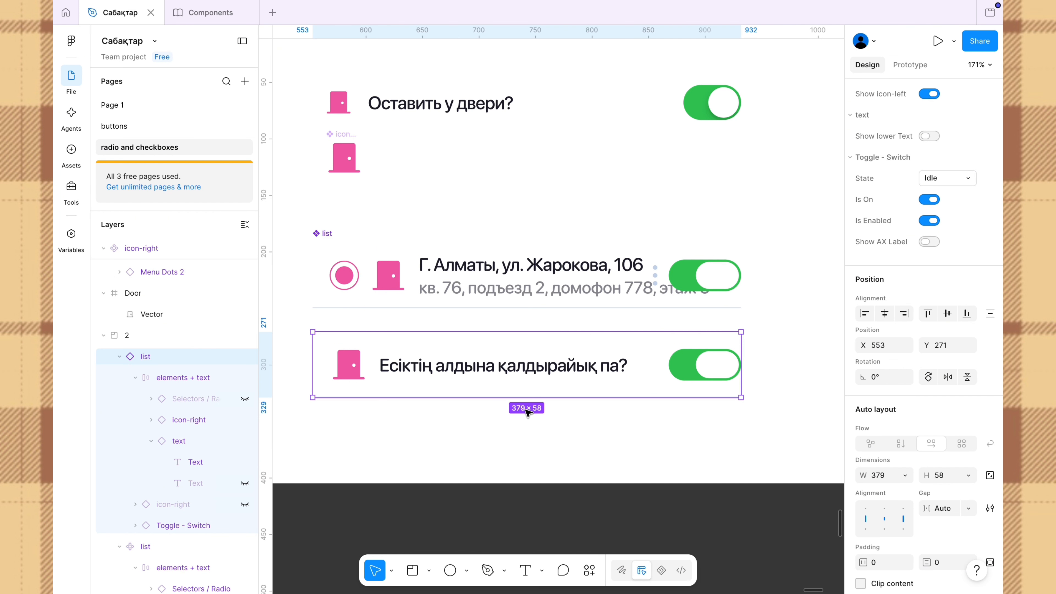
# Reposition the door-row instance just below the list component at about X 561, Y 262, and deselect it.
pyautogui.scroll(-2, 526, 412)
pyautogui.moveTo(523, 365)
pyautogui.mouseDown()
pyautogui.moveTo(556, 188)
pyautogui.moveTo(583, 201)
pyautogui.moveTo(532, 351)
pyautogui.mouseUp()
pyautogui.click(498, 443)
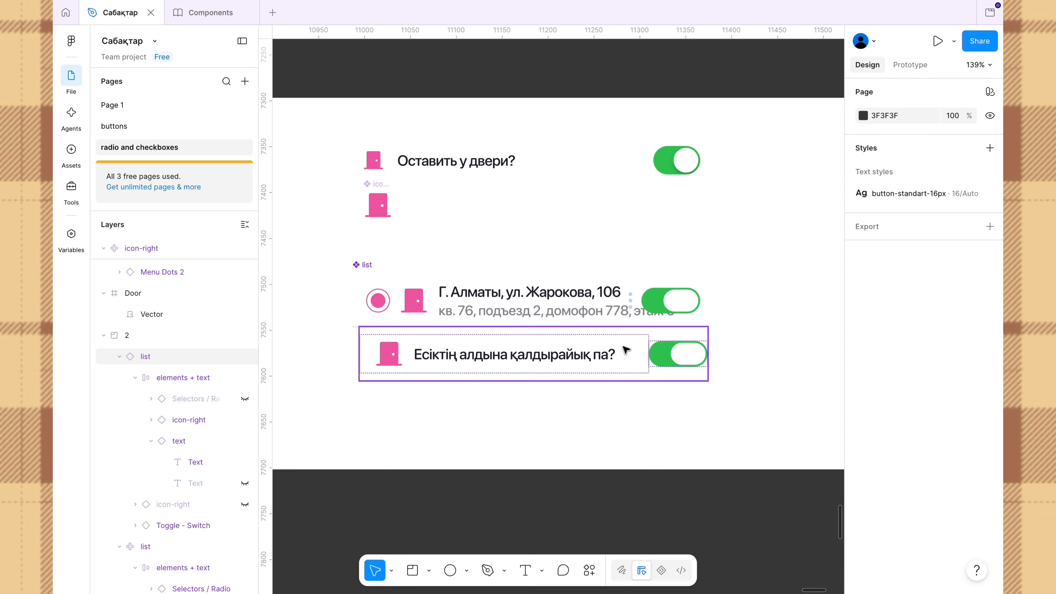
pyautogui.moveTo(574, 341); pyautogui.dragTo(574, 353)
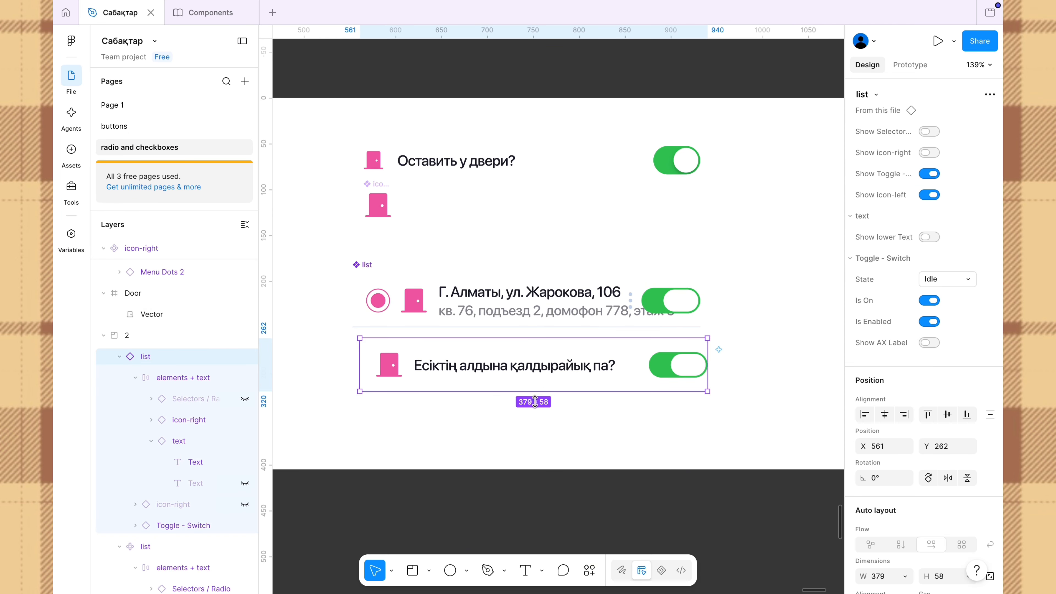
pyautogui.click(522, 414)
# Move the img frame holding the curd product picture up to free space below it in section 3.
pyautogui.moveTo(684, 14)
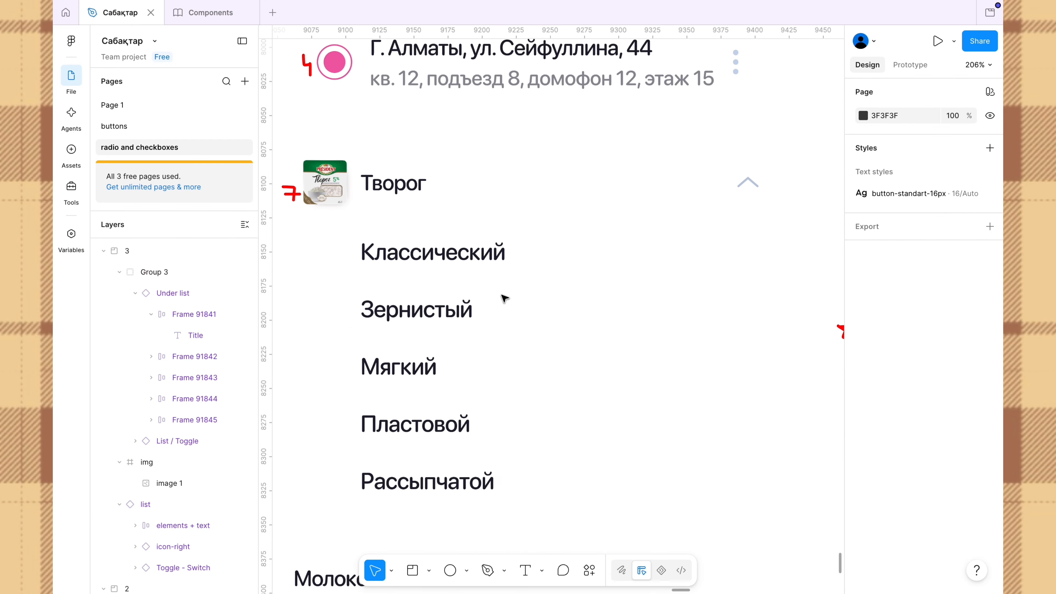
pyautogui.scroll(-2, 502, 297)
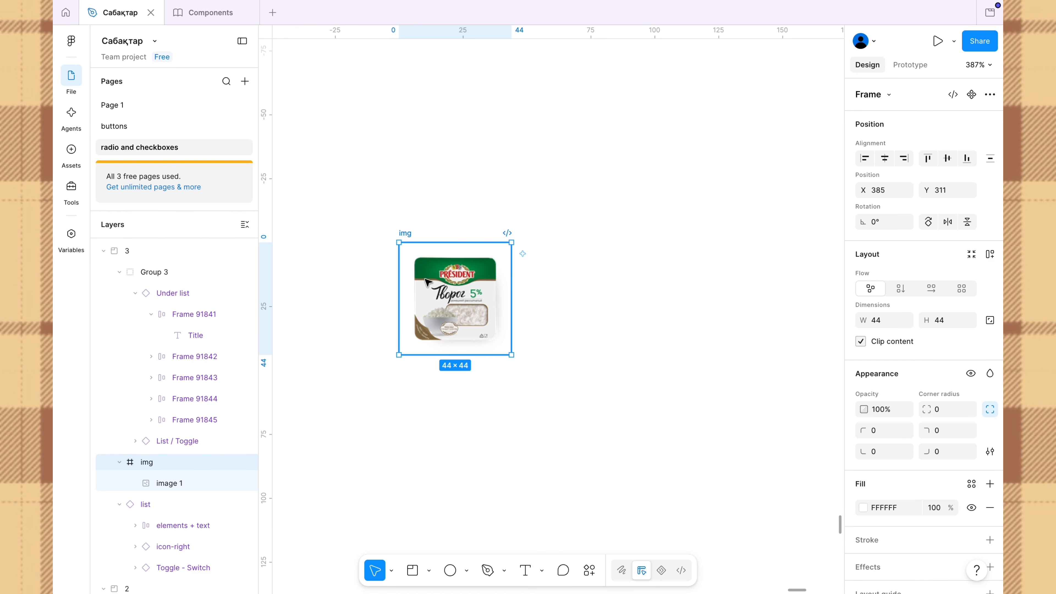
pyautogui.moveTo(431, 284); pyautogui.dragTo(413, 154)
pyautogui.click(482, 254)
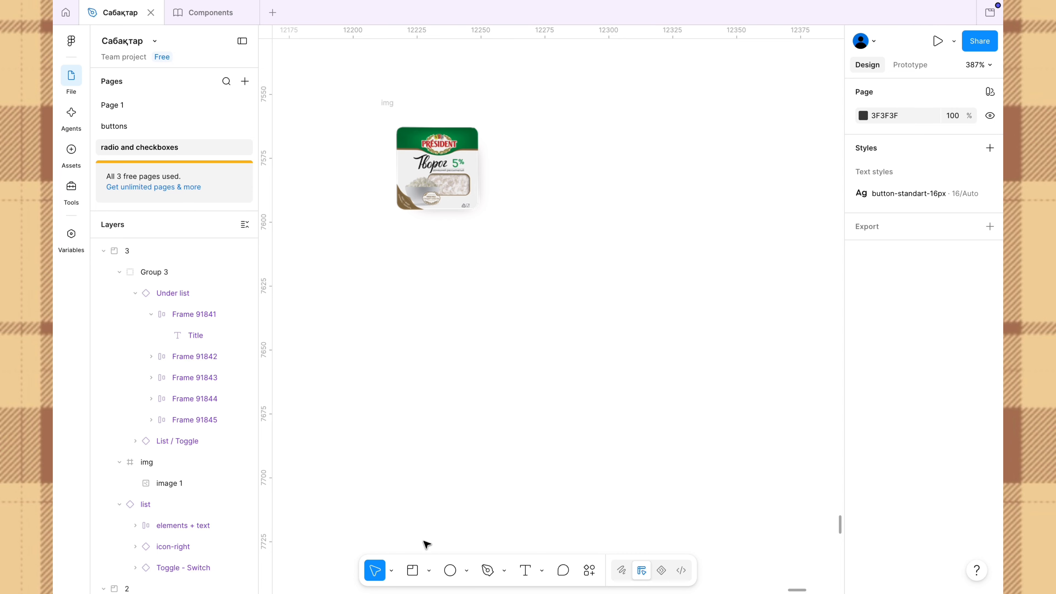
# Draw a new frame below the product image and set its width and height to 44.
pyautogui.click(429, 571)
pyautogui.click(455, 511)
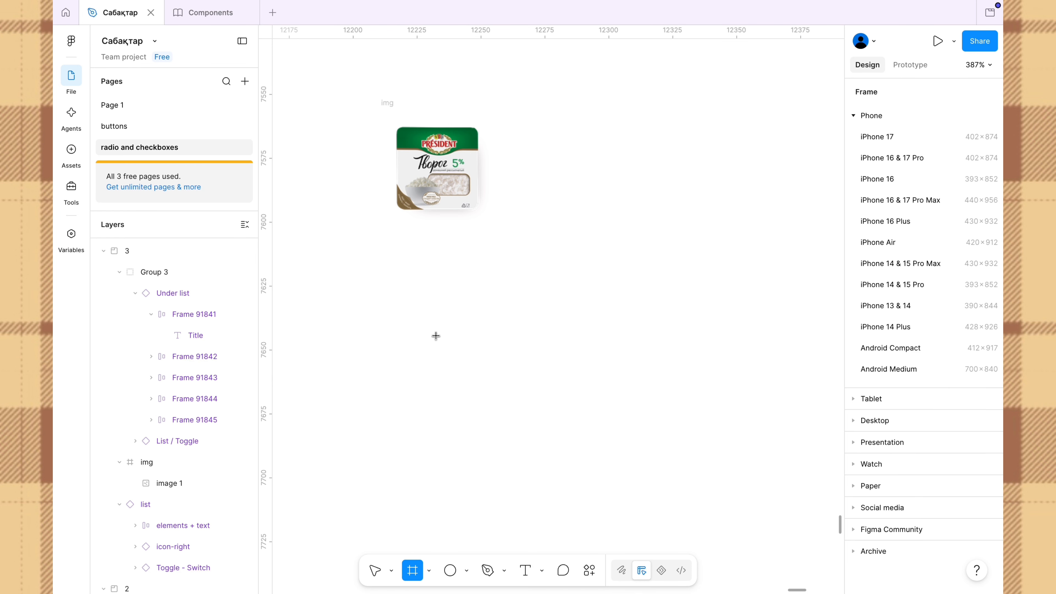
pyautogui.moveTo(420, 317); pyautogui.dragTo(525, 416)
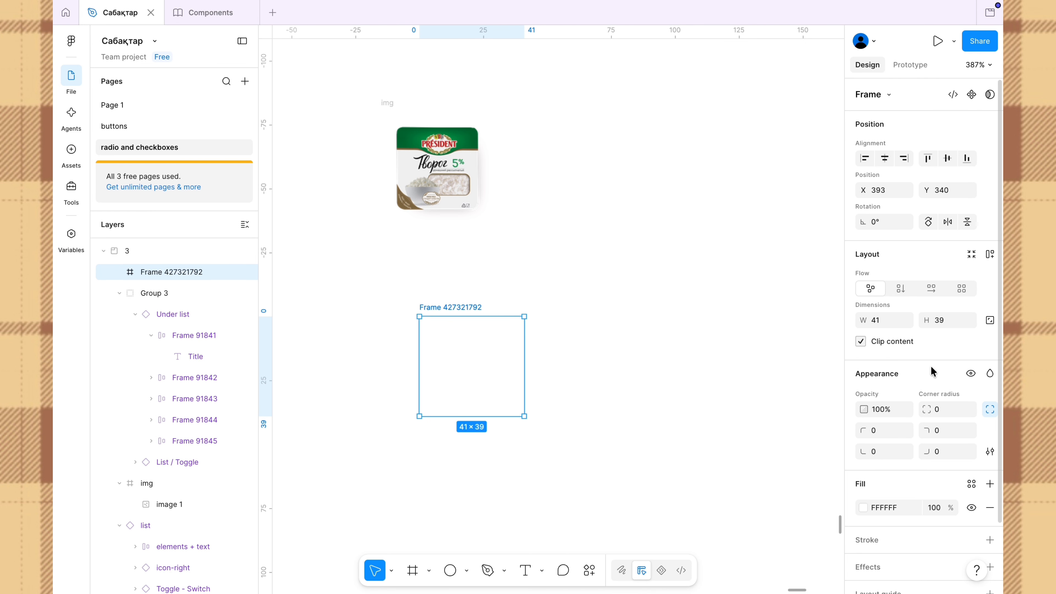
pyautogui.click(946, 321)
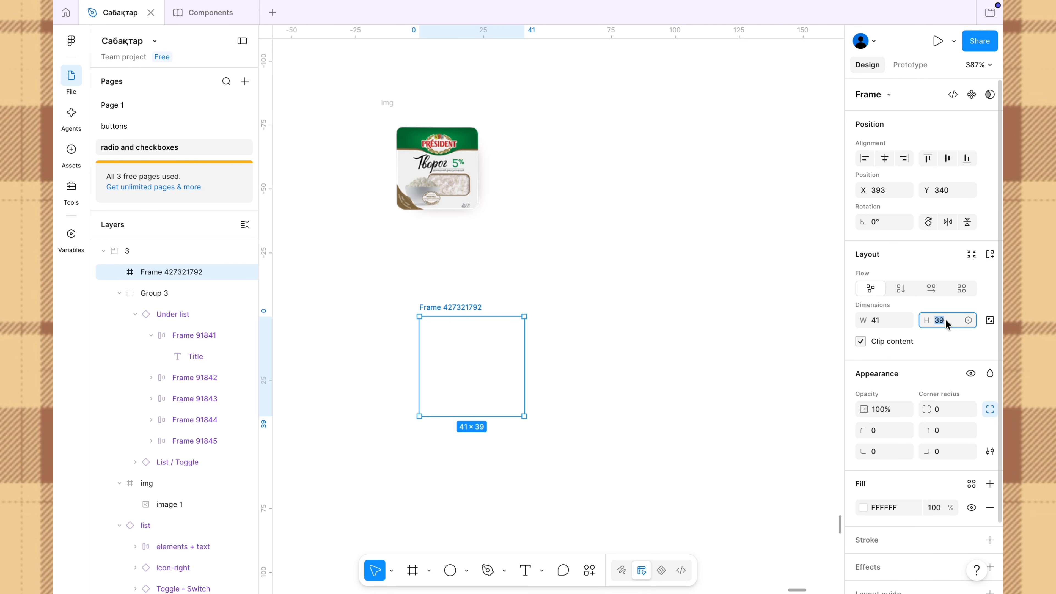
pyautogui.click(877, 322)
pyautogui.write('44')
pyautogui.click(688, 344)
pyautogui.click(472, 308)
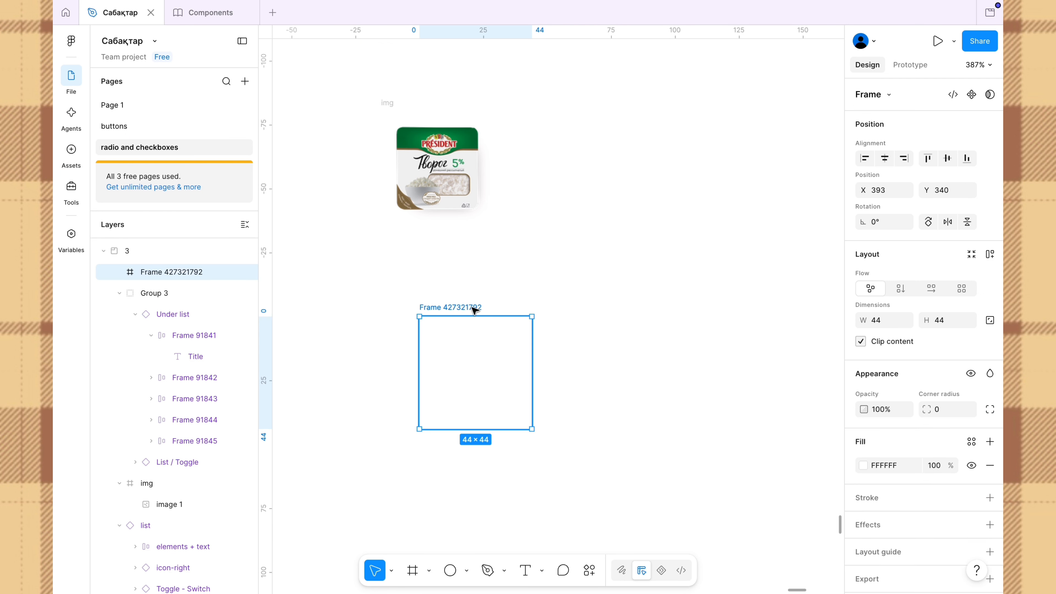
# Rename the new 44×44 frame as img-container.
pyautogui.doubleClick(475, 310)
pyautogui.write('img-container')
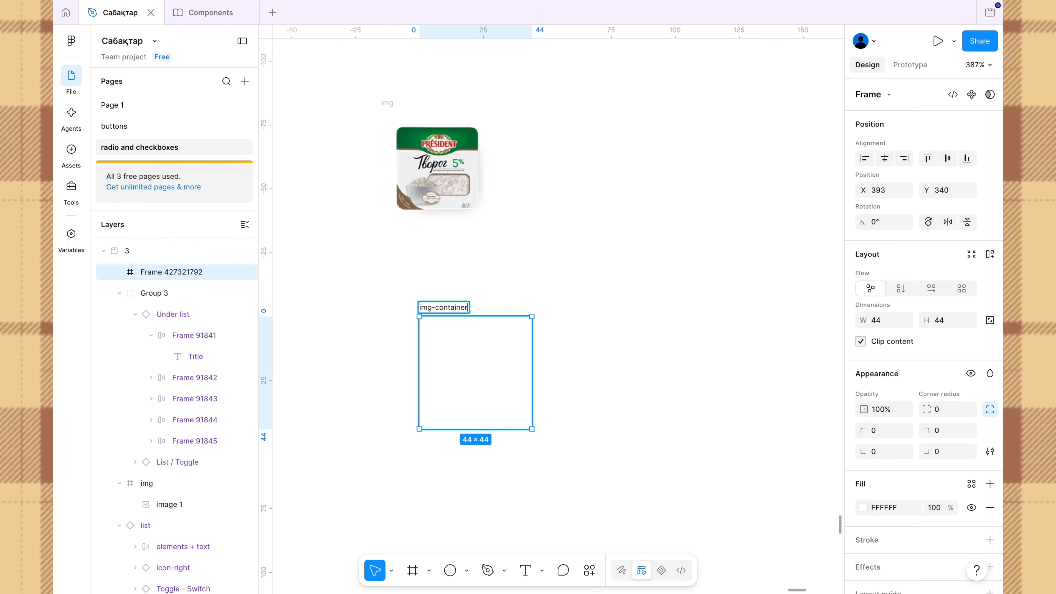
pyautogui.press('Return')
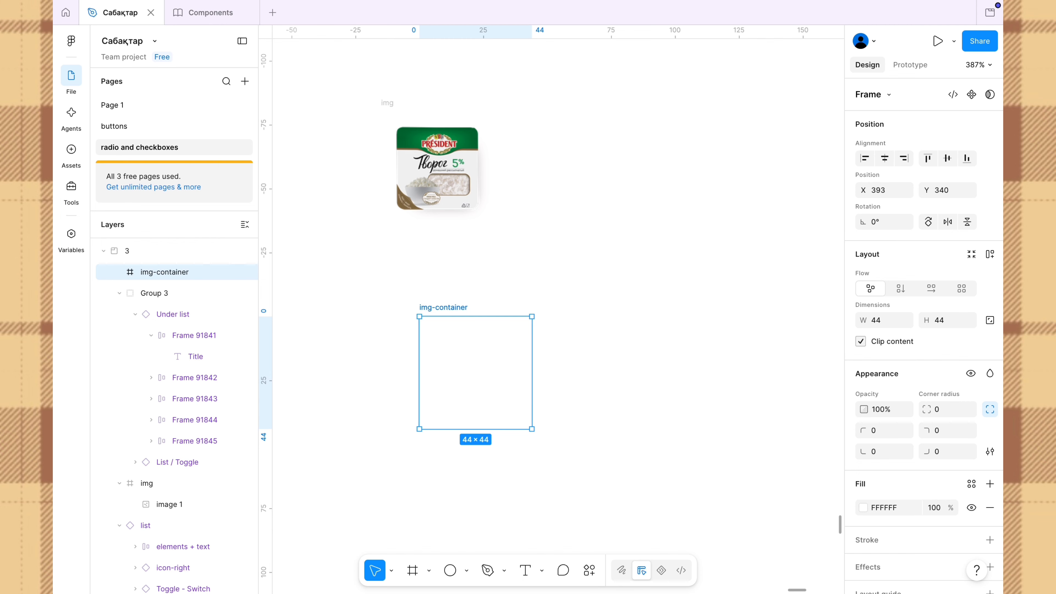
# Turn the img frame with the curd picture into a component and move it to about X 401, Y 250.
pyautogui.click(384, 165)
pyautogui.click(972, 95)
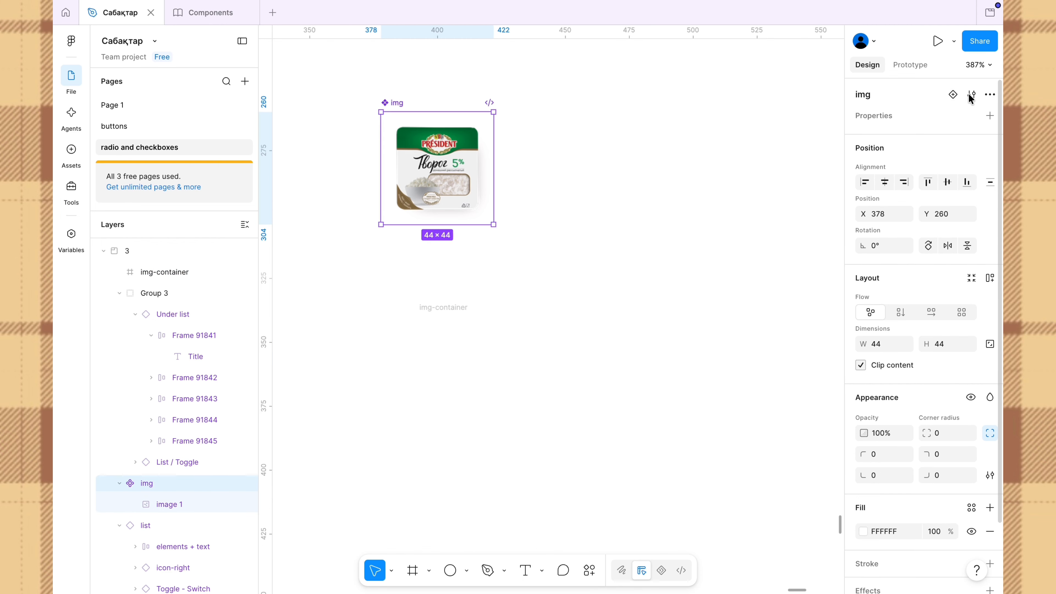
pyautogui.moveTo(456, 144); pyautogui.dragTo(515, 119)
# Copy the img component, paste an instance inside img-container, and align it so that it fills the frame.
pyautogui.rightClick(508, 105)
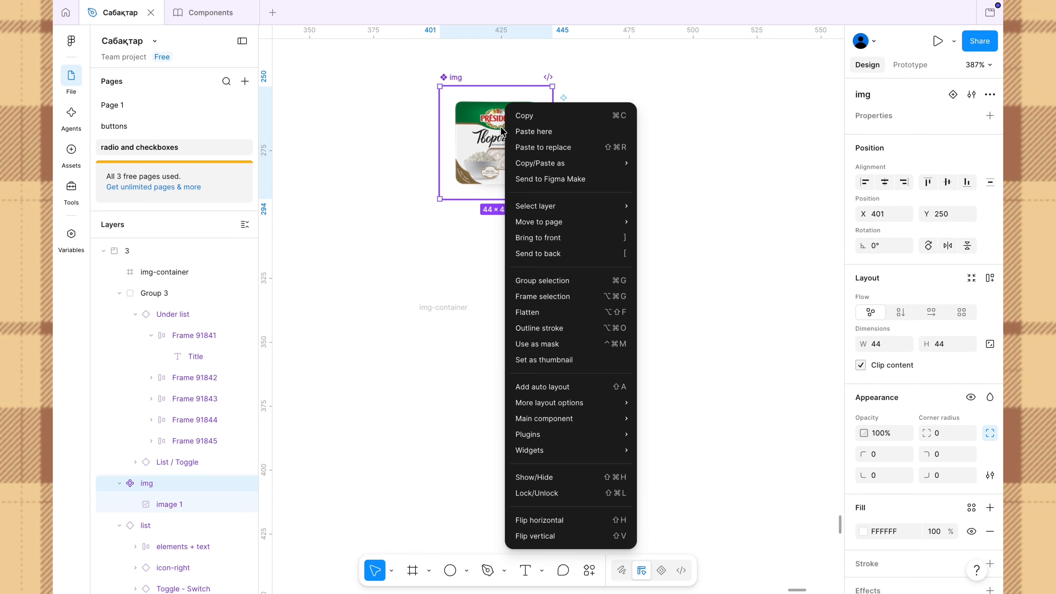
pyautogui.click(530, 116)
pyautogui.click(441, 265)
pyautogui.click(427, 306)
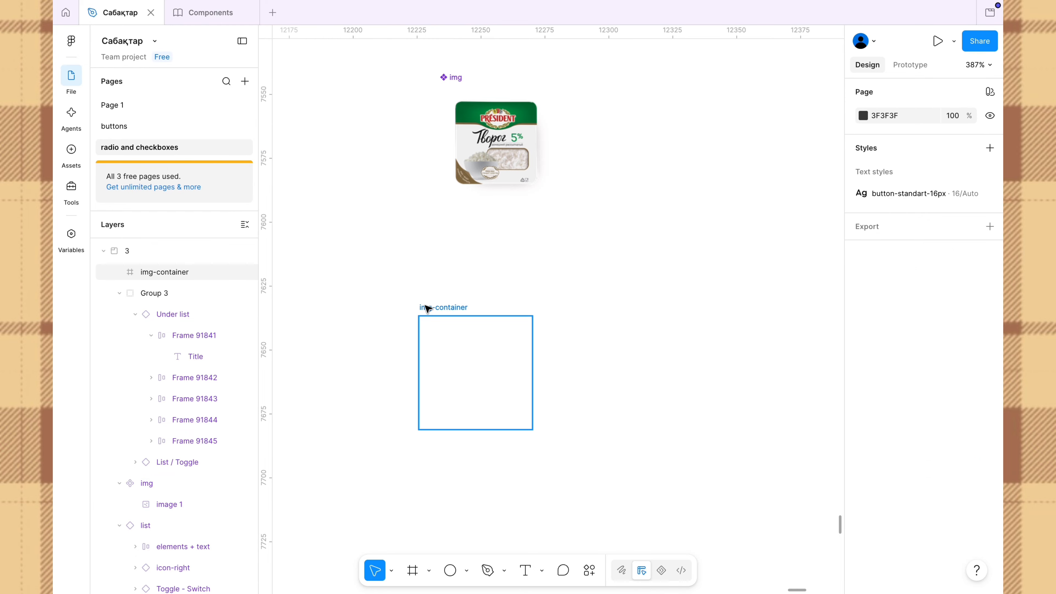
pyautogui.rightClick(447, 345)
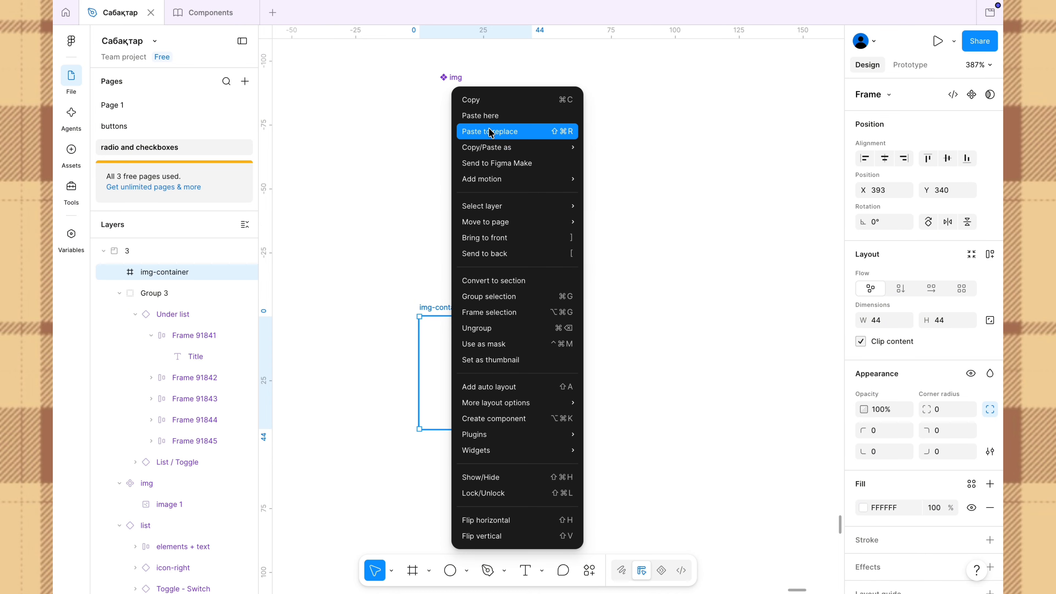
pyautogui.click(491, 117)
pyautogui.moveTo(499, 387); pyautogui.dragTo(473, 364)
pyautogui.click(575, 360)
# Turn the img-container frame into a component and check the image nested inside it.
pyautogui.click(448, 307)
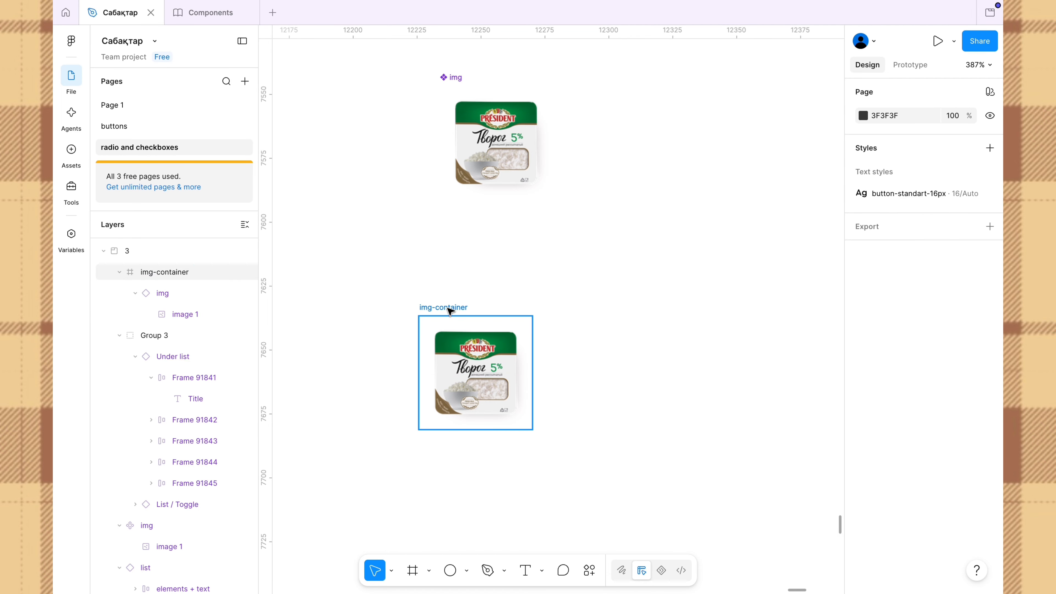
pyautogui.click(972, 95)
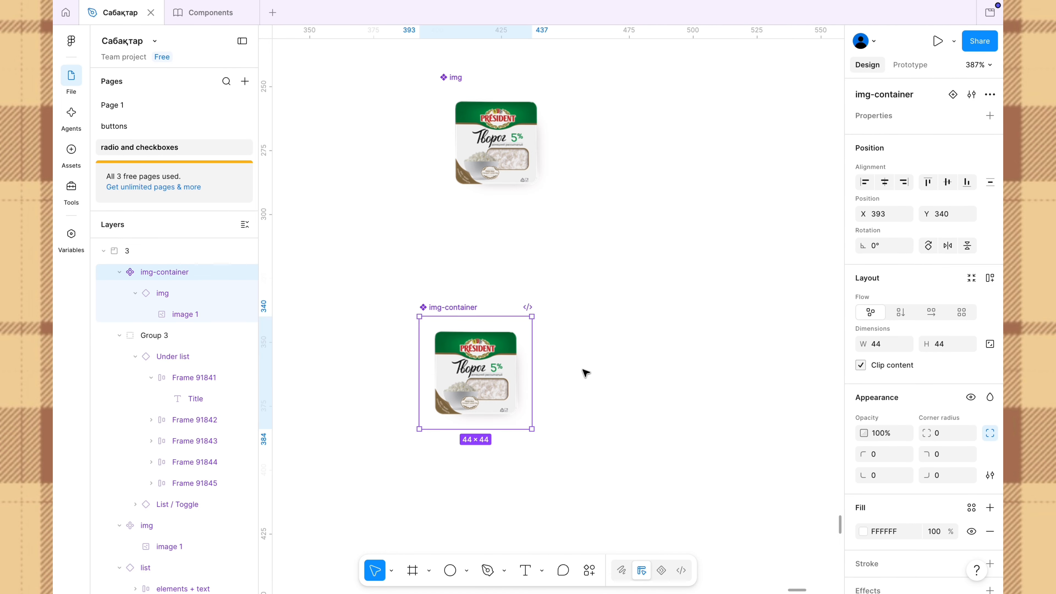
pyautogui.click(456, 374)
pyautogui.doubleClick(481, 358)
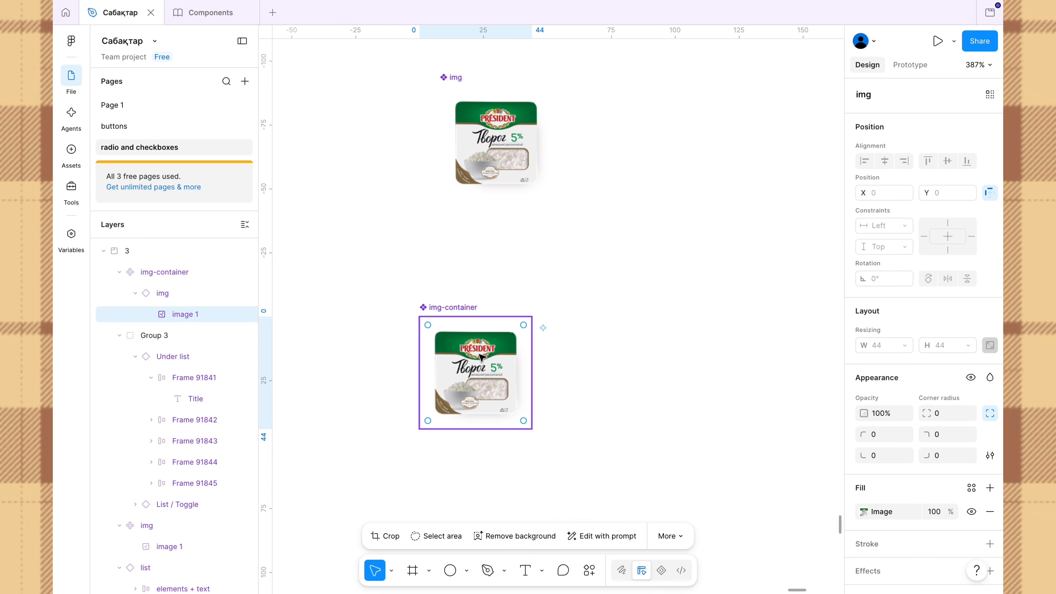
pyautogui.click(570, 353)
# Set the corner radius of img-container to 8 and move it just below the img component, at about X 403, Y 308.
pyautogui.click(434, 307)
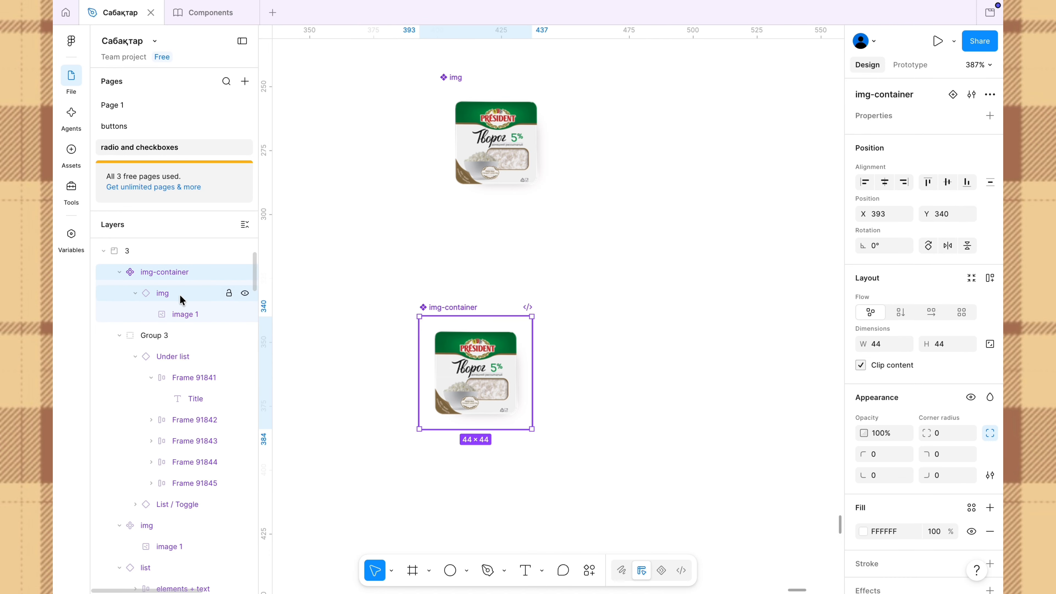
pyautogui.scroll(5, 624, 377)
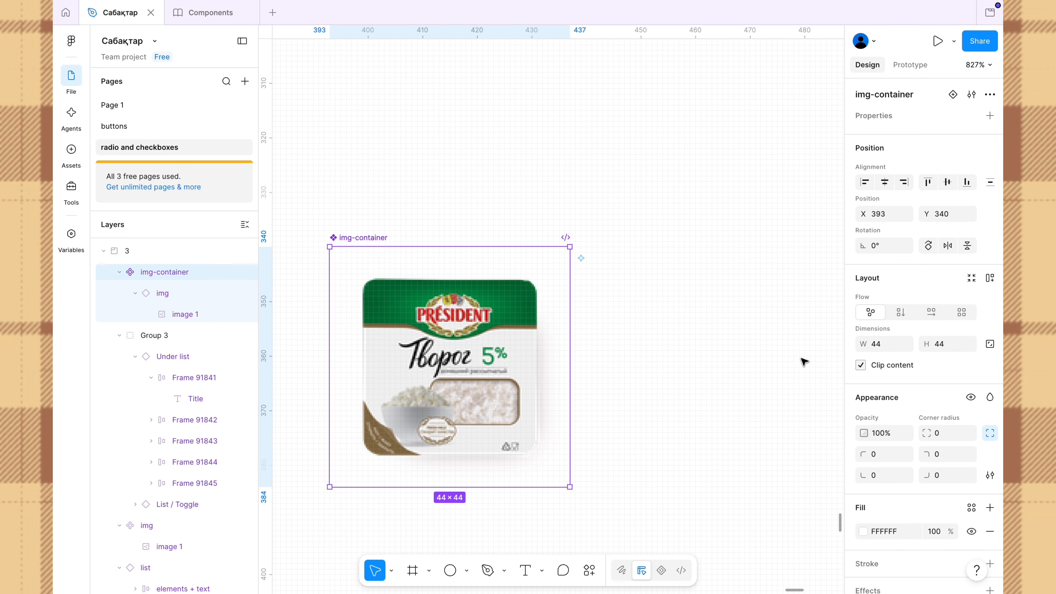
pyautogui.click(945, 437)
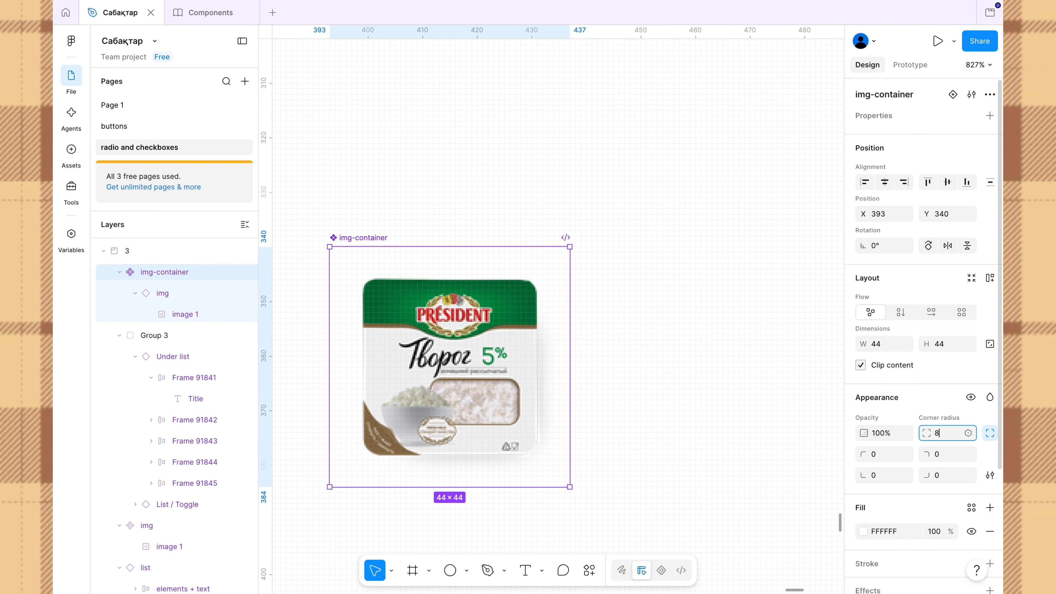
pyautogui.write('8')
pyautogui.press('Return')
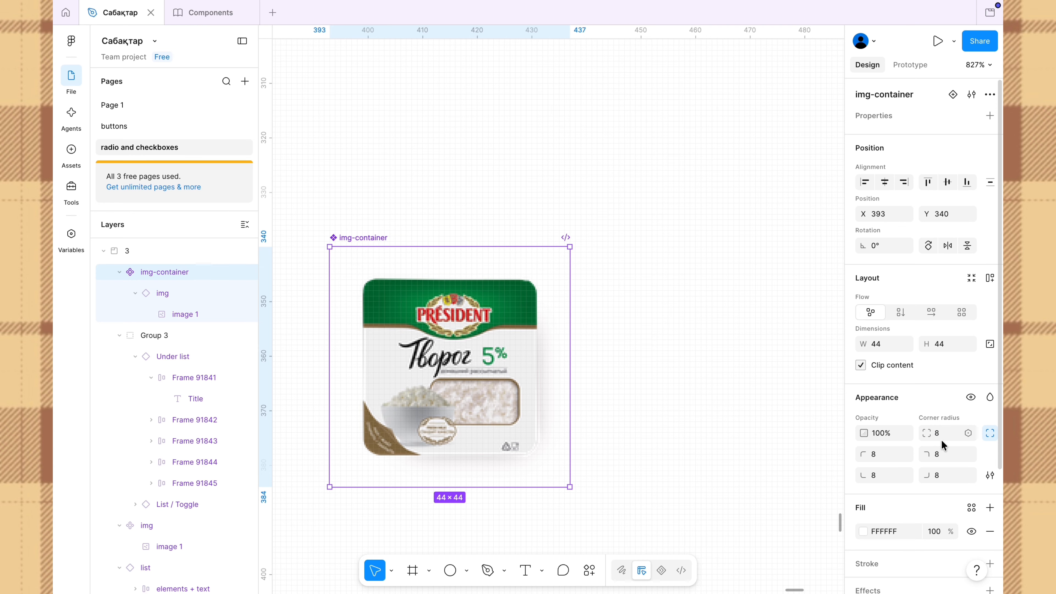
pyautogui.scroll(-3, 619, 346)
pyautogui.click(620, 347)
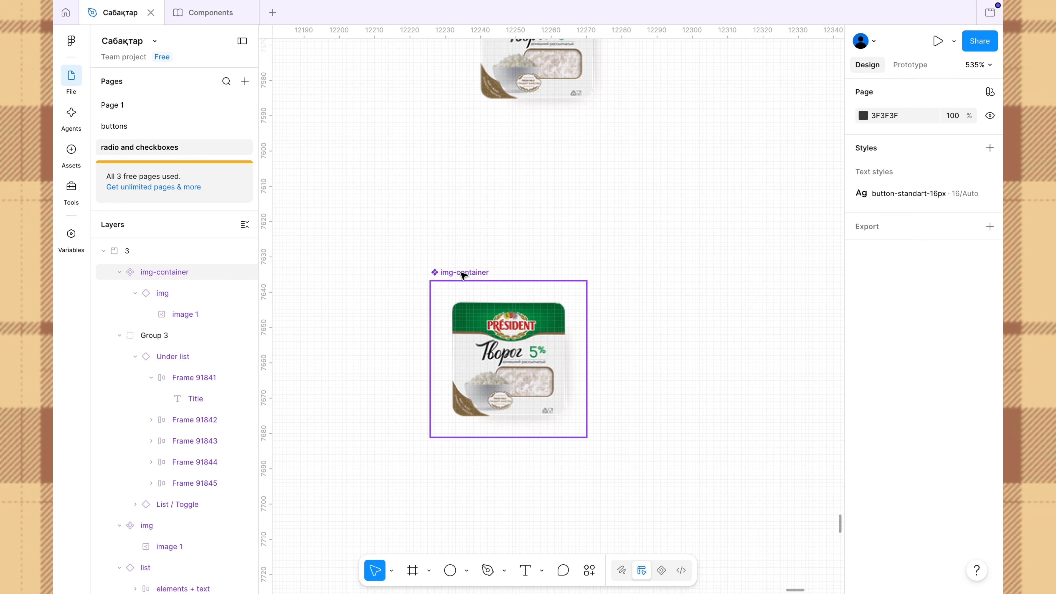
pyautogui.click(463, 274)
# Go from the list instance in section 3 to its main component and move that component from section 2 into section 3.
pyautogui.scroll(-5, 461, 274)
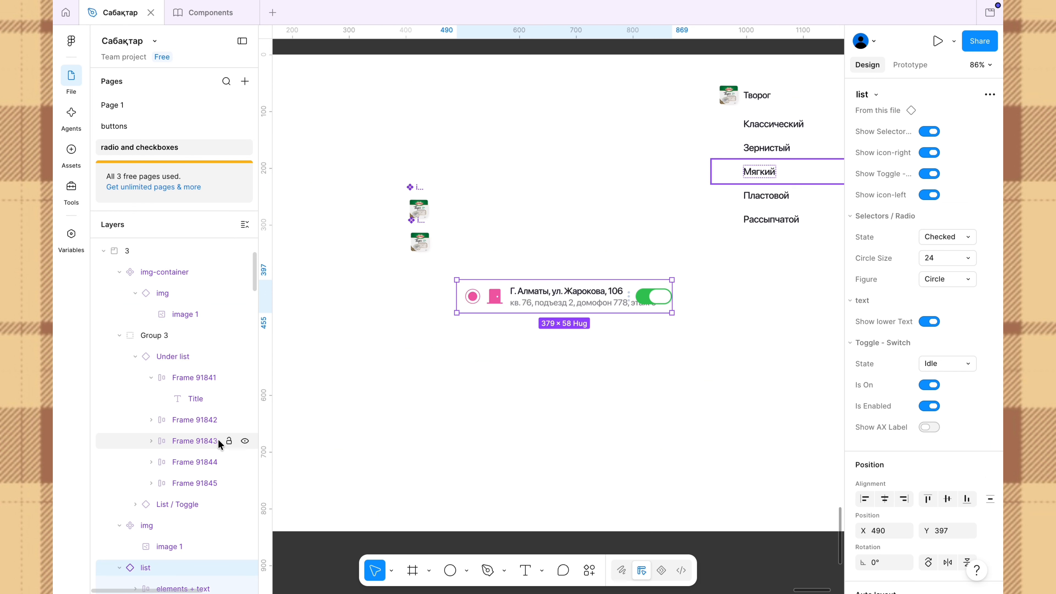
pyautogui.rightClick(502, 305)
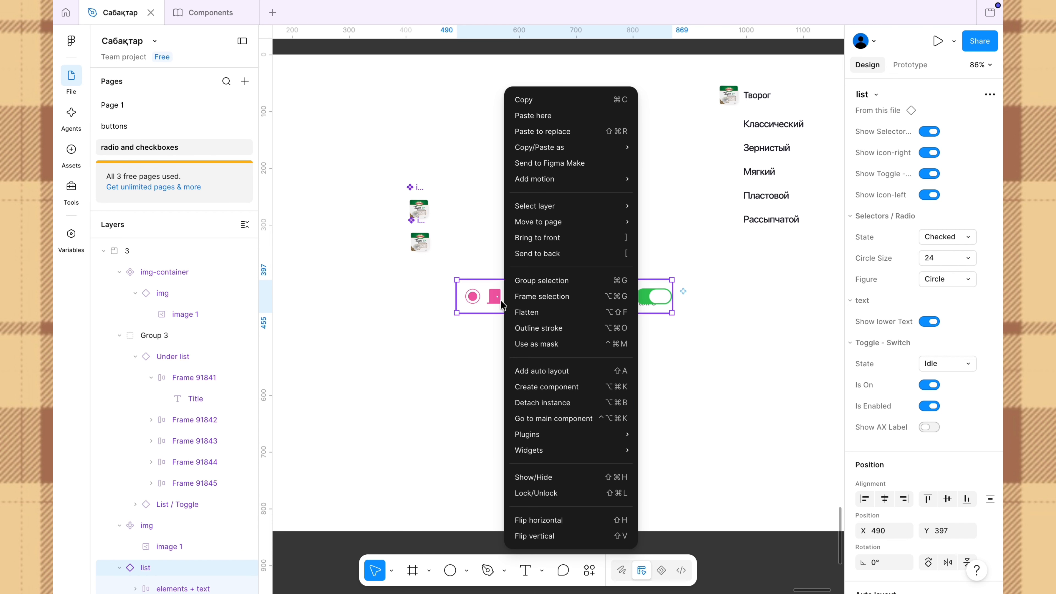
pyautogui.click(563, 422)
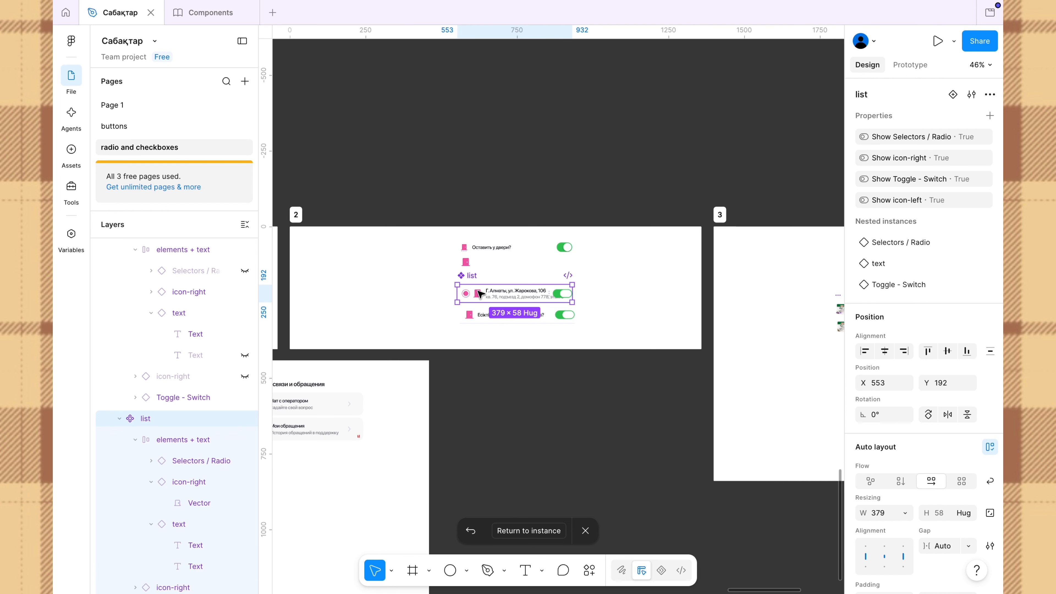
pyautogui.moveTo(481, 284); pyautogui.dragTo(693, 342)
# Move the list instance down to about X 535, Y 733 and place the main list component above it at about X 535, Y 450.
pyautogui.click(695, 326)
pyautogui.scroll(5, 696, 327)
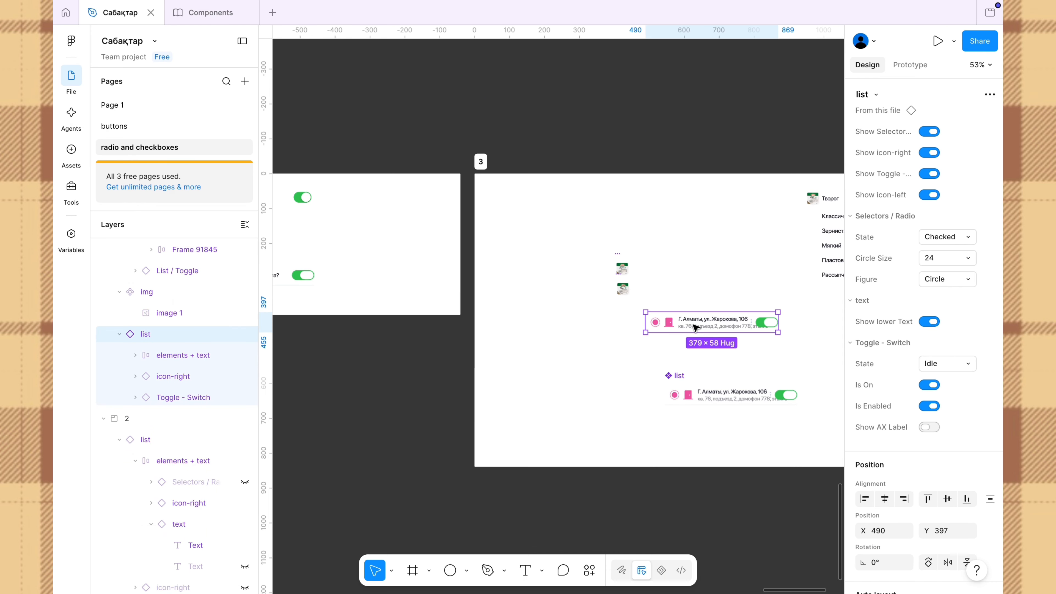
pyautogui.hscroll(3, 695, 327)
pyautogui.scroll(-1, 695, 327)
pyautogui.moveTo(603, 268); pyautogui.dragTo(619, 385)
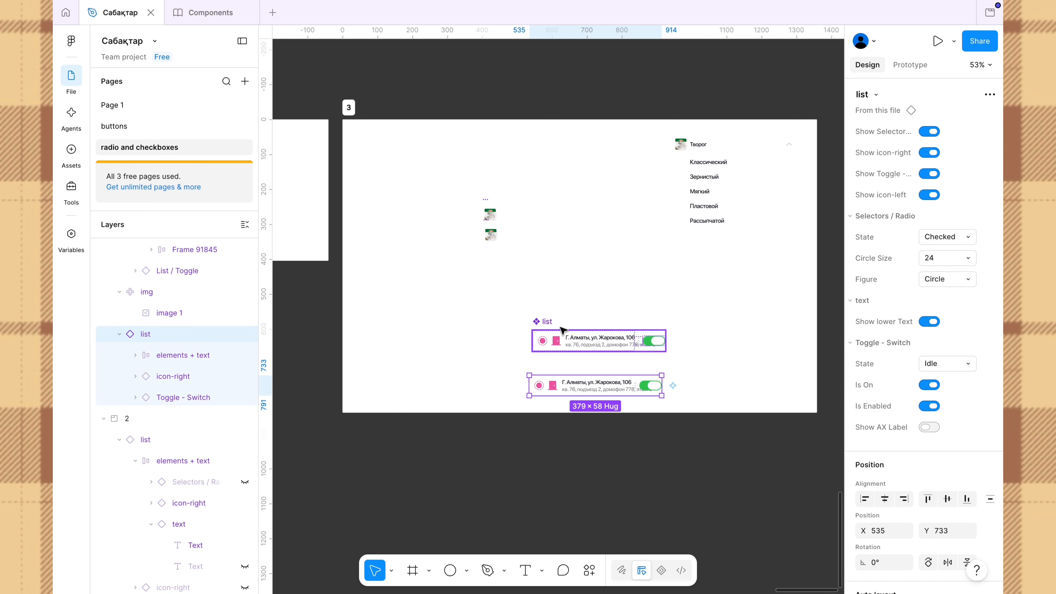
pyautogui.moveTo(548, 319); pyautogui.dragTo(543, 267)
pyautogui.scroll(5, 544, 267)
pyautogui.hscroll(2, 544, 266)
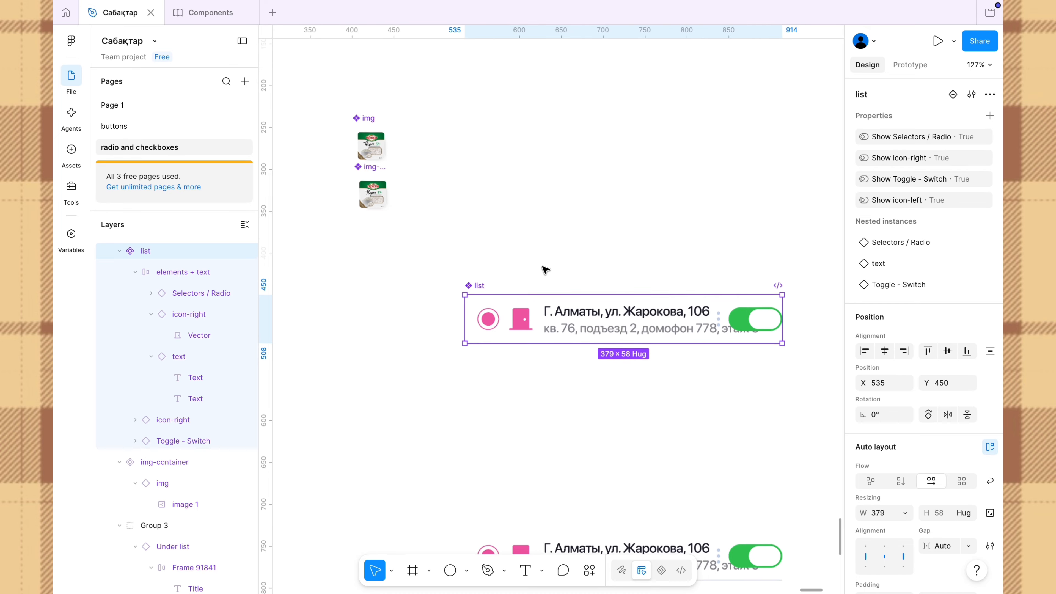
# Copy the img-container component and place an instance of it in the main list component, before the radio selector.
pyautogui.click(355, 184)
pyautogui.rightClick(354, 183)
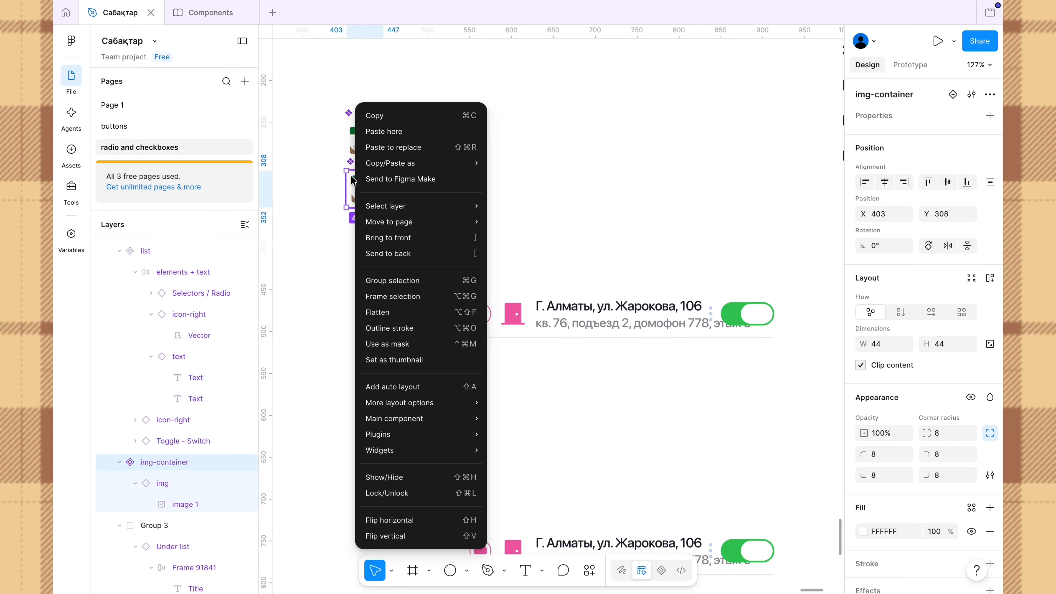
pyautogui.click(395, 119)
pyautogui.click(471, 282)
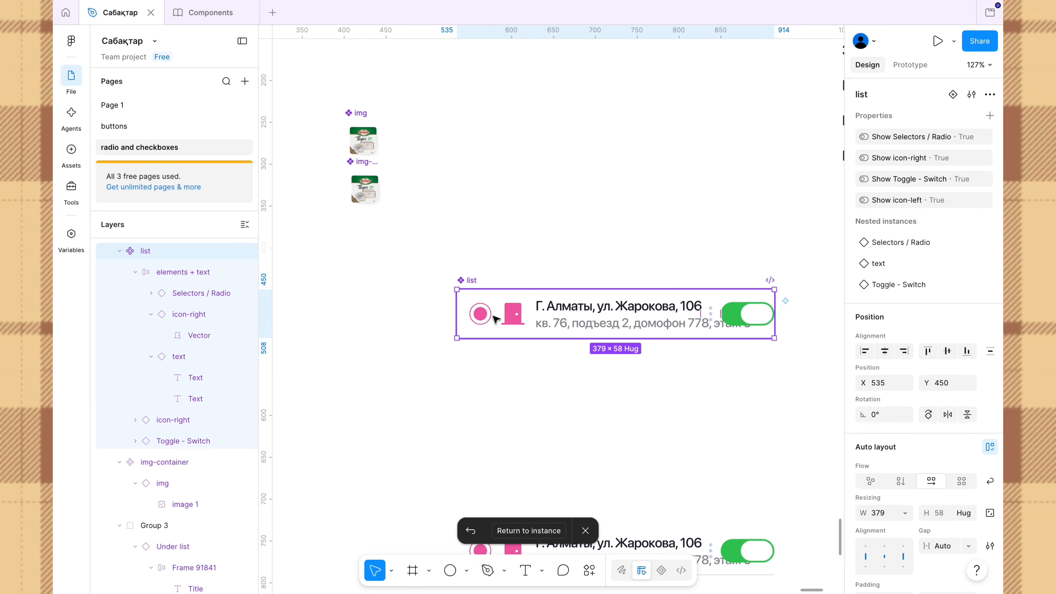
pyautogui.rightClick(459, 217)
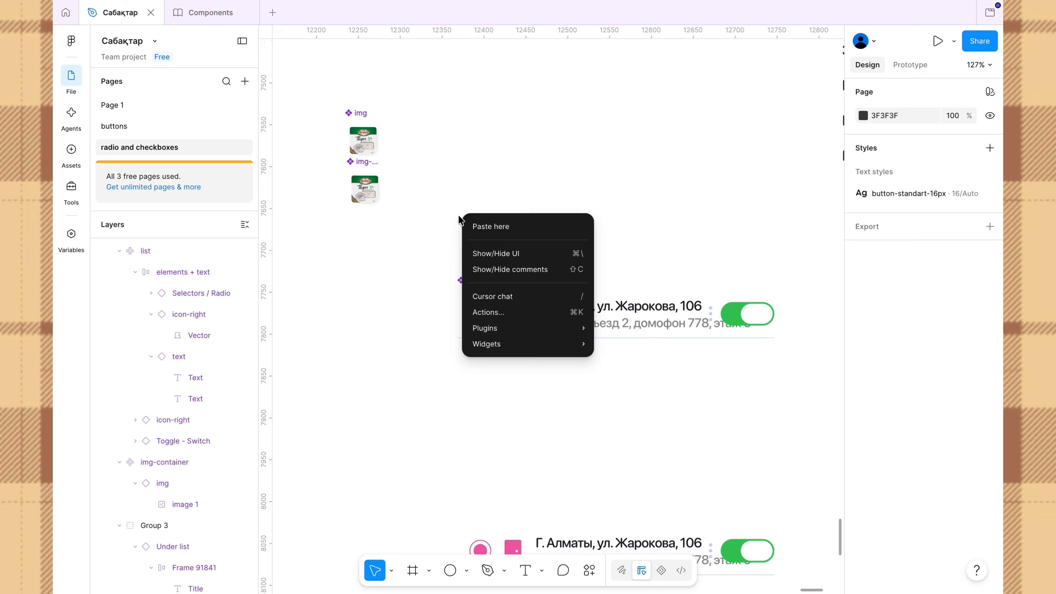
pyautogui.click(479, 227)
pyautogui.moveTo(479, 230); pyautogui.dragTo(476, 306)
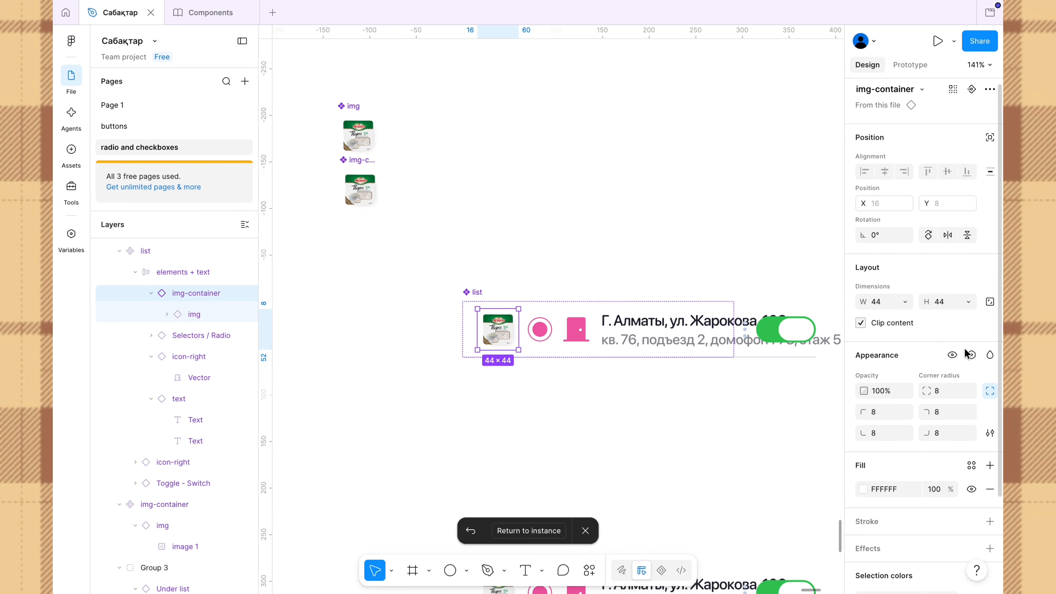
# Control the visibility of the nested img-container with a new list property named Show img-container, set to True.
pyautogui.click(969, 354)
pyautogui.click(964, 403)
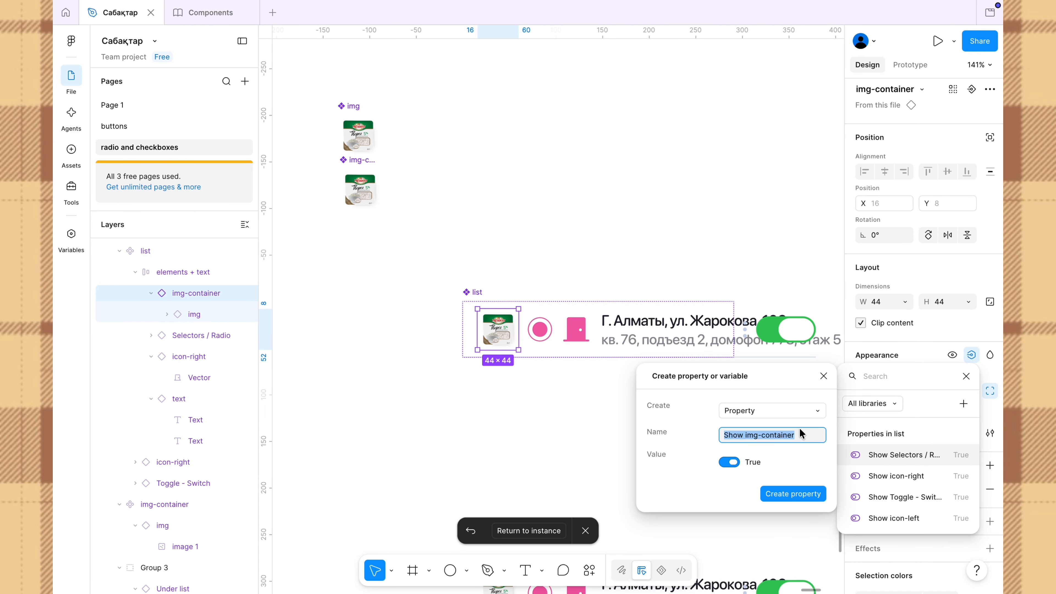
pyautogui.click(792, 494)
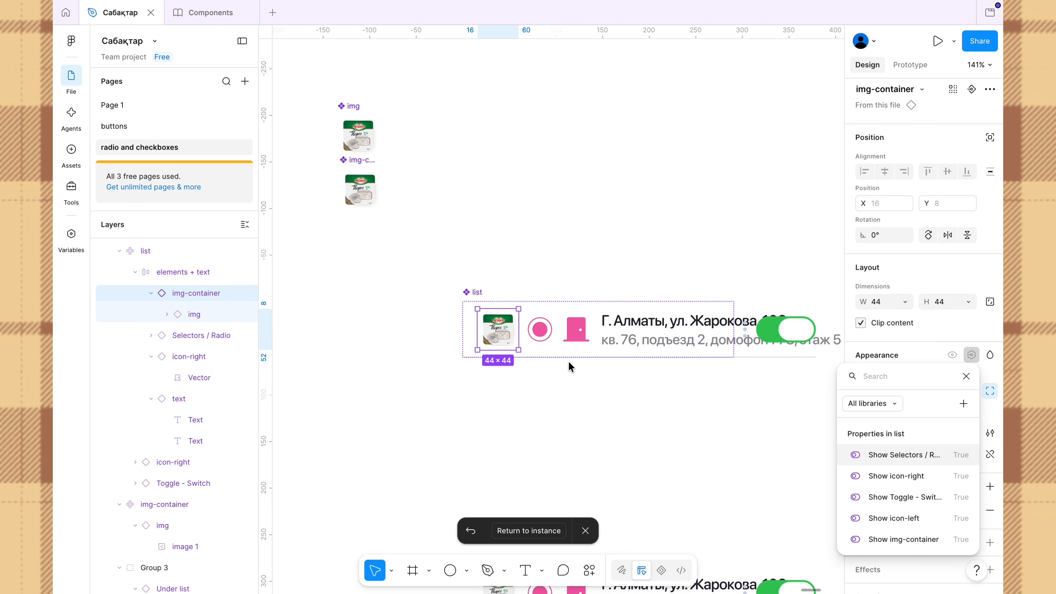
pyautogui.hscroll(2, 571, 367)
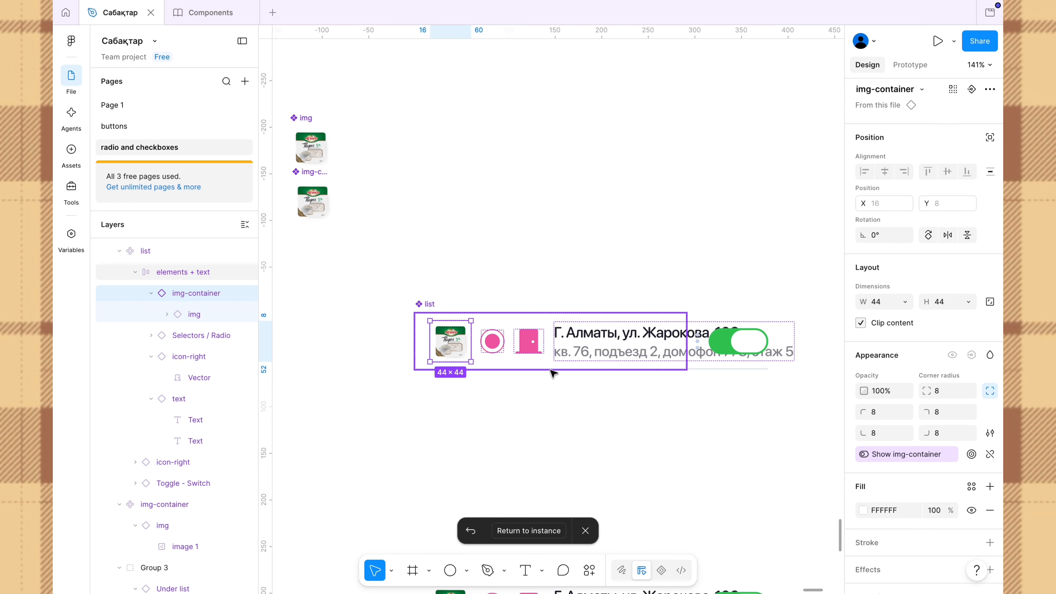
pyautogui.click(550, 369)
pyautogui.hscroll(1, 533, 385)
pyautogui.click(523, 393)
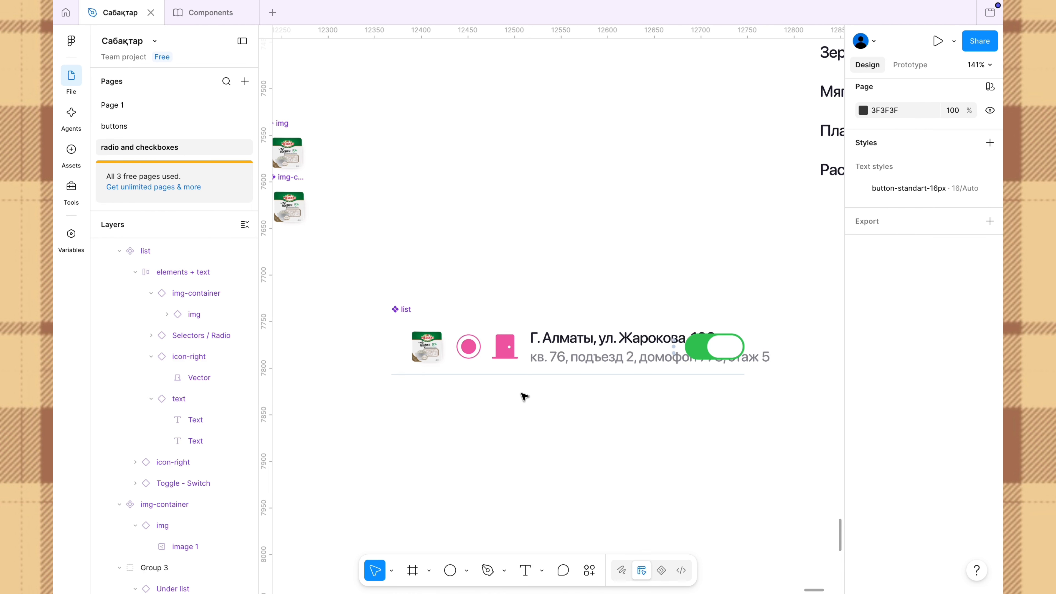
# Hide the radio selector, the toggle switch and the left icon in the lower list instance, keeping icon-right shown.
pyautogui.scroll(-5, 522, 393)
pyautogui.click(484, 426)
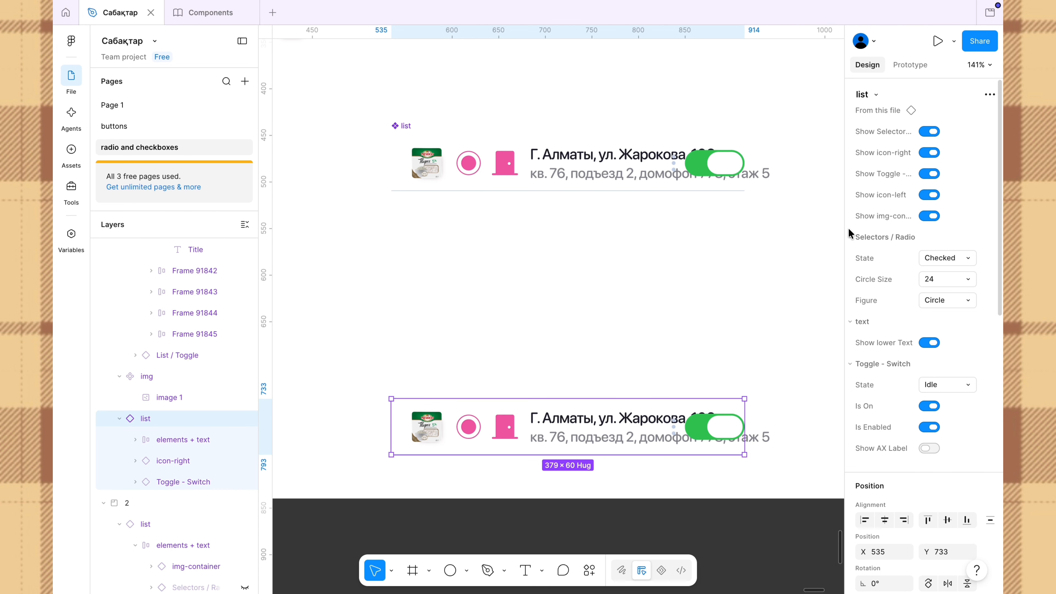
pyautogui.click(934, 132)
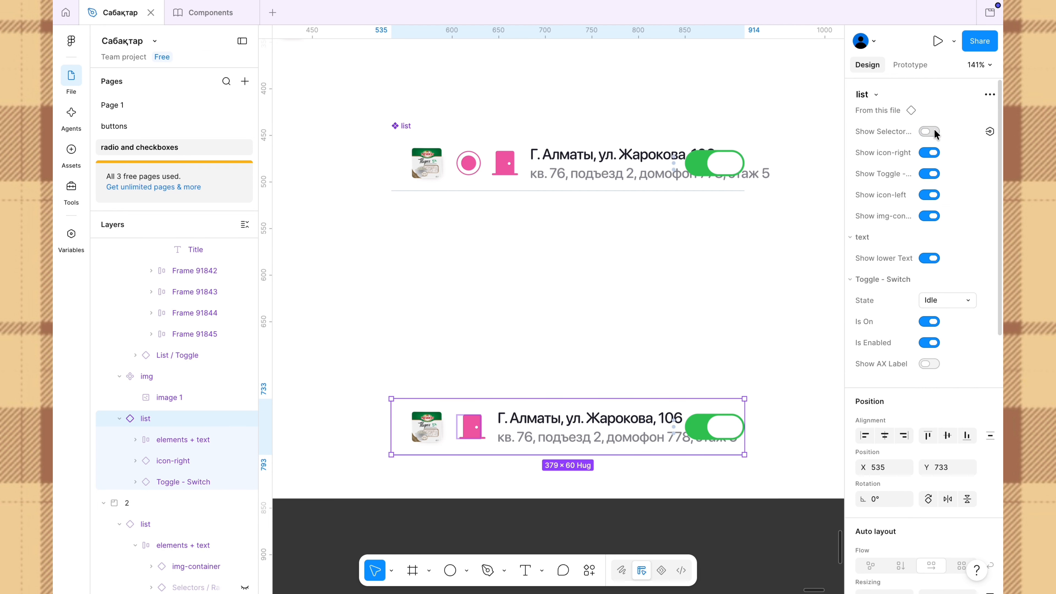
pyautogui.click(932, 152)
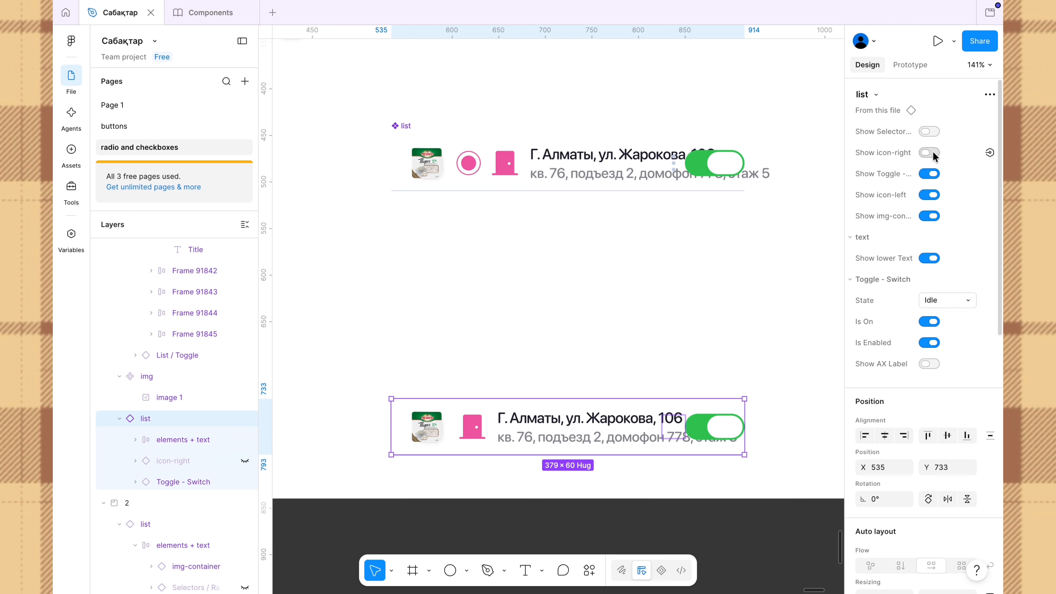
pyautogui.click(932, 153)
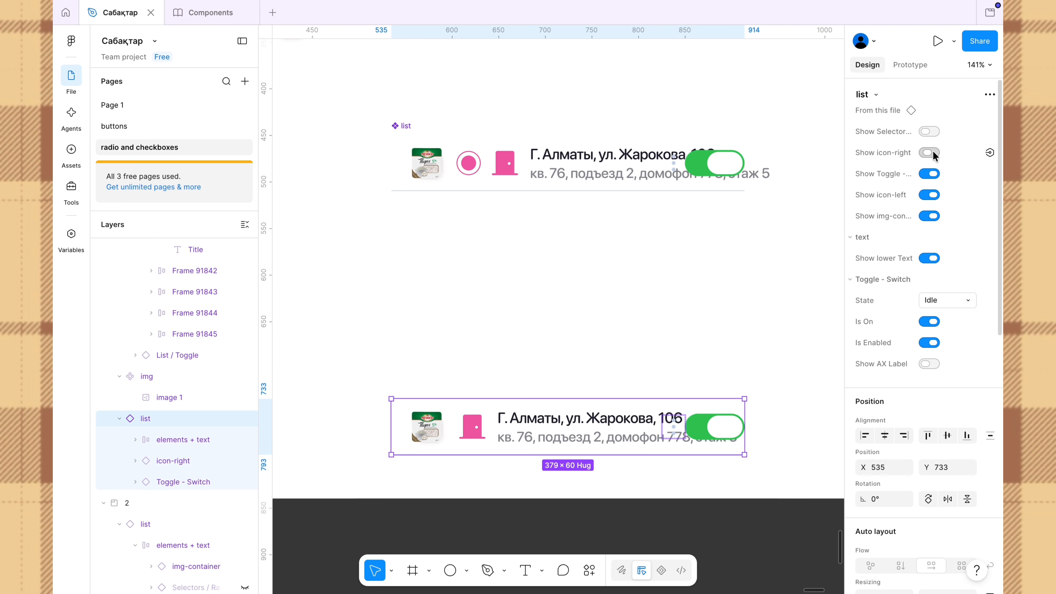
pyautogui.click(931, 175)
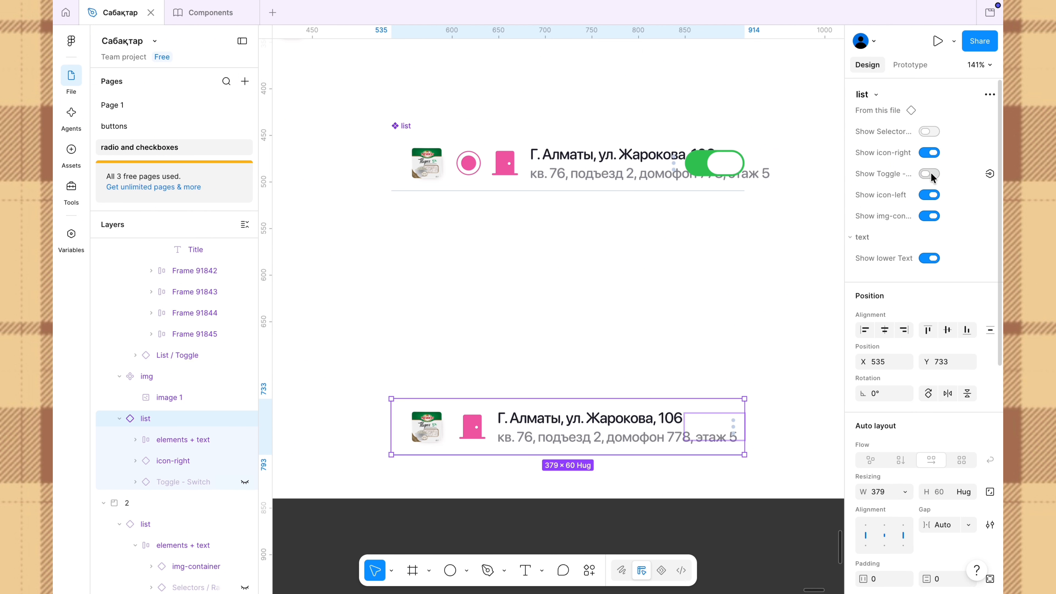
pyautogui.click(931, 195)
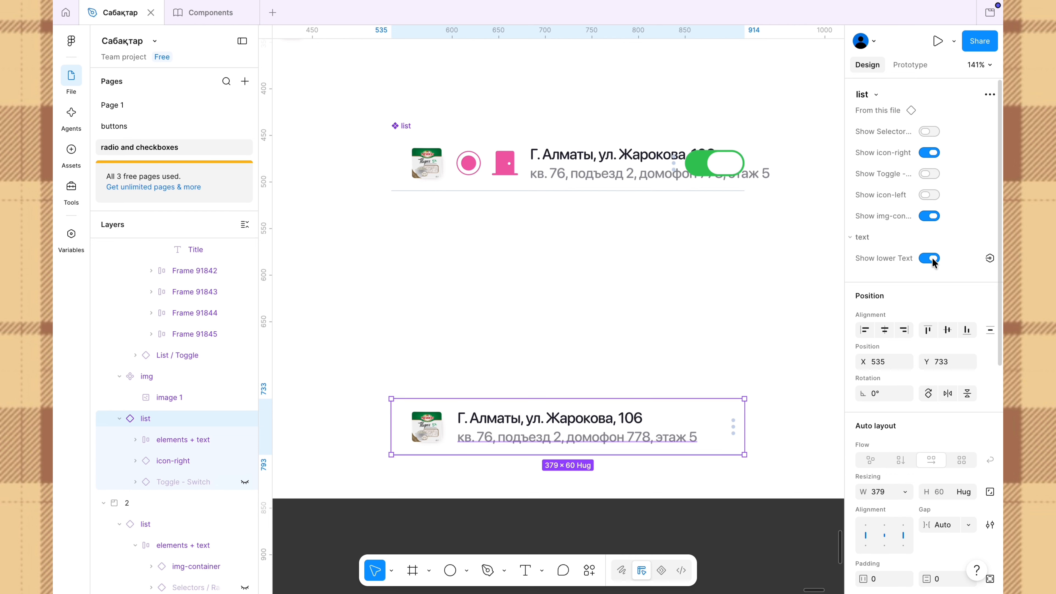
pyautogui.scroll(-5, 689, 286)
pyautogui.scroll(3, 689, 286)
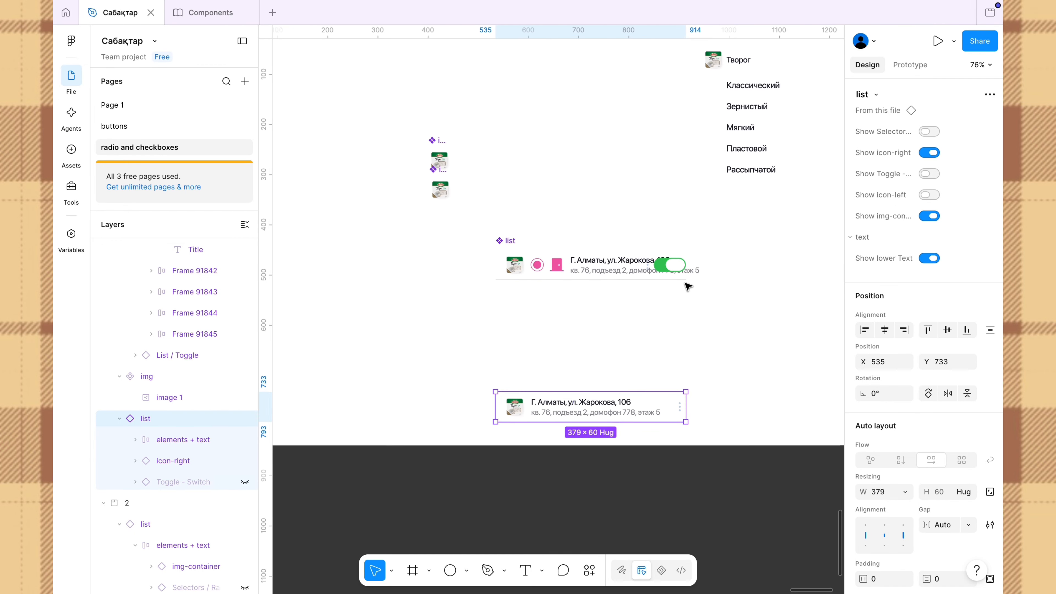
# Hide the lower text in the lower list instance and swap its right icon for Alt Arrow Down in Linear style.
pyautogui.scroll(-2, 689, 285)
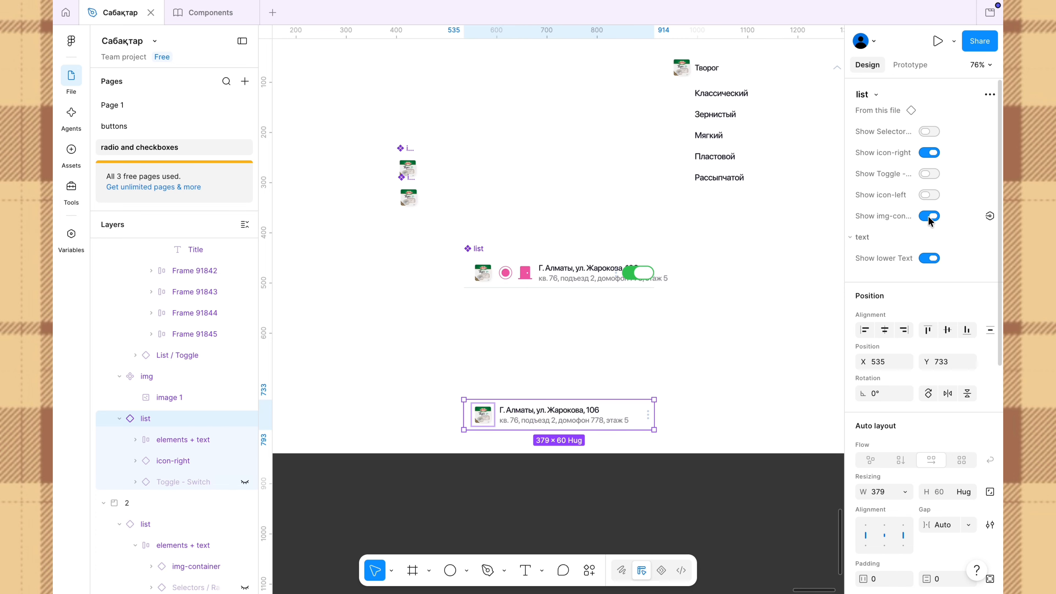
pyautogui.click(930, 258)
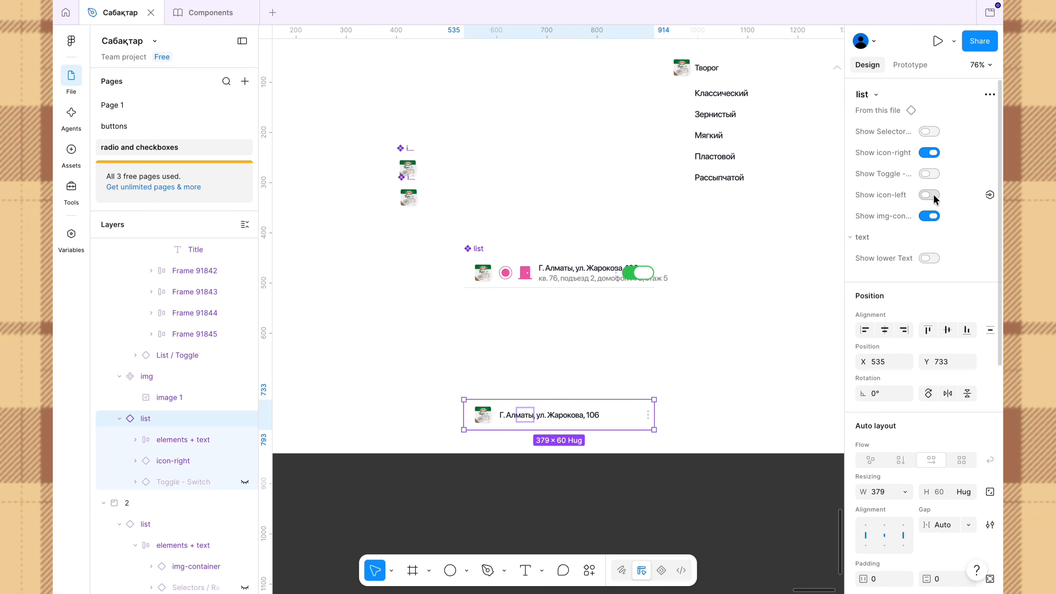
pyautogui.scroll(5, 558, 423)
pyautogui.click(739, 406)
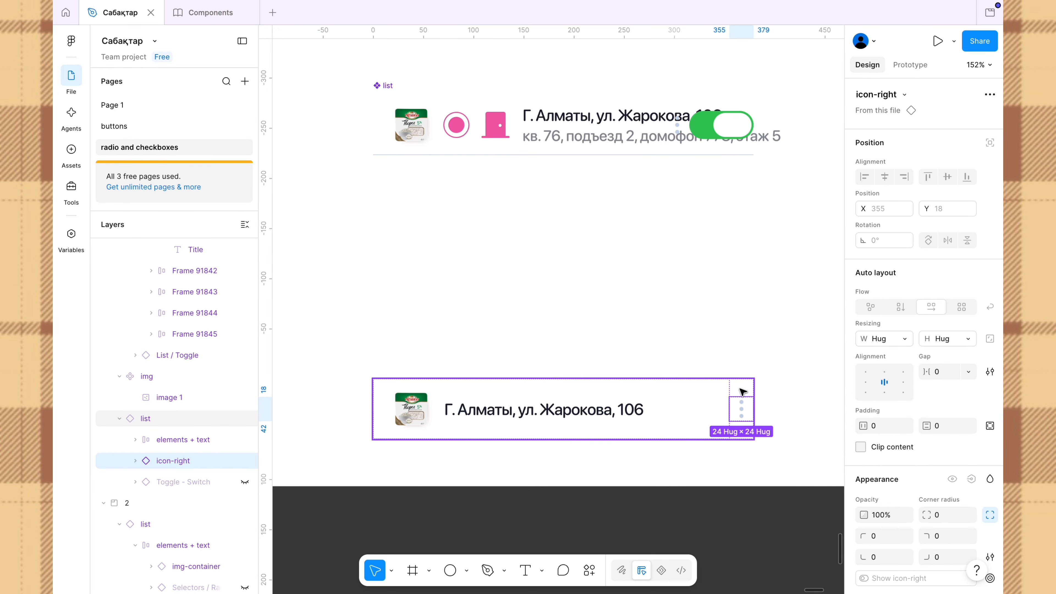
pyautogui.press('Escape')
pyautogui.click(741, 411)
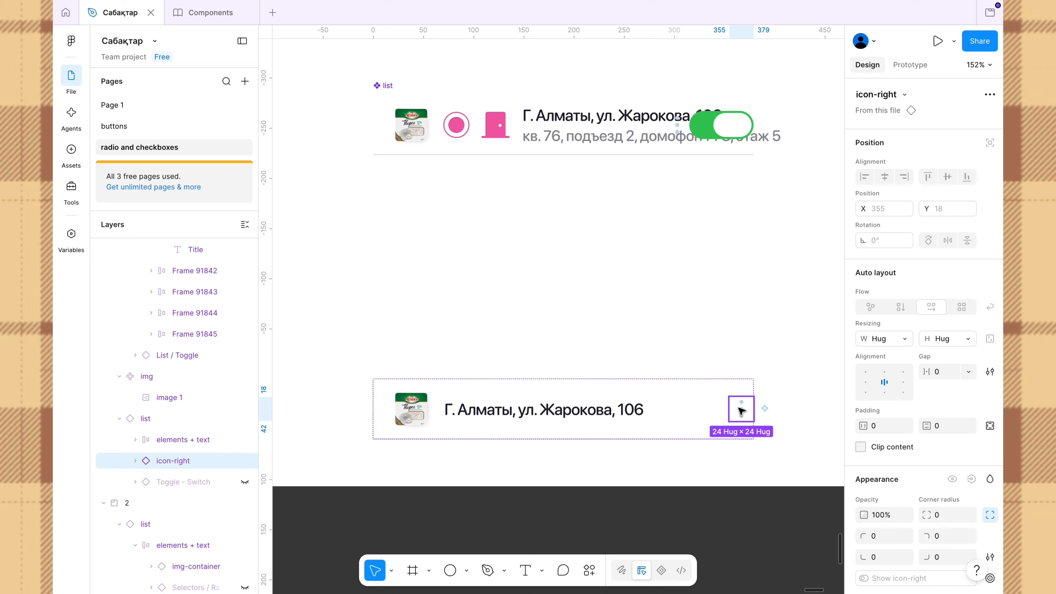
pyautogui.click(135, 461)
pyautogui.click(905, 95)
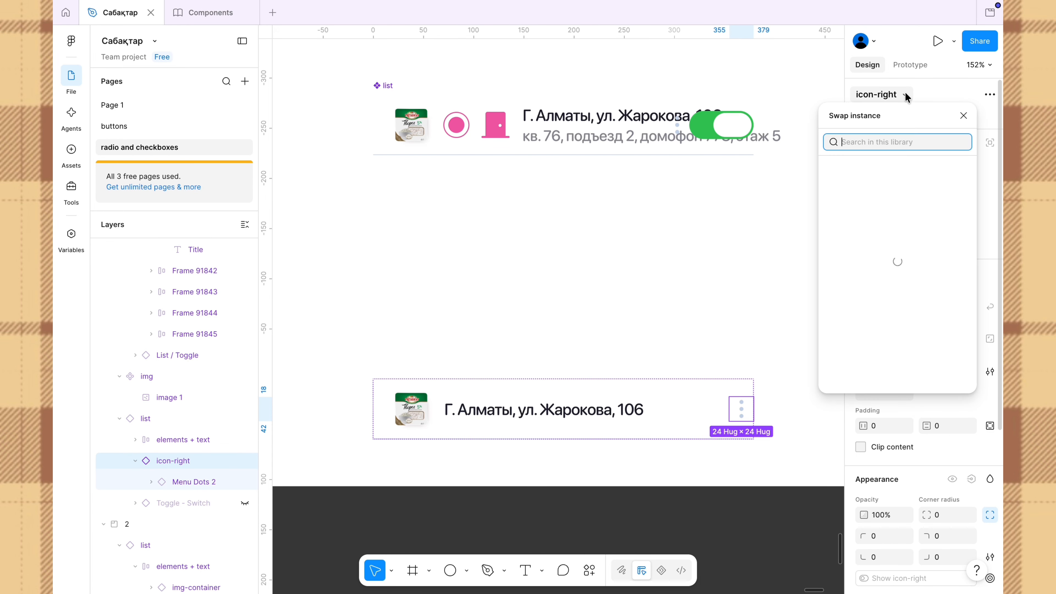
pyautogui.click(926, 175)
pyautogui.click(950, 136)
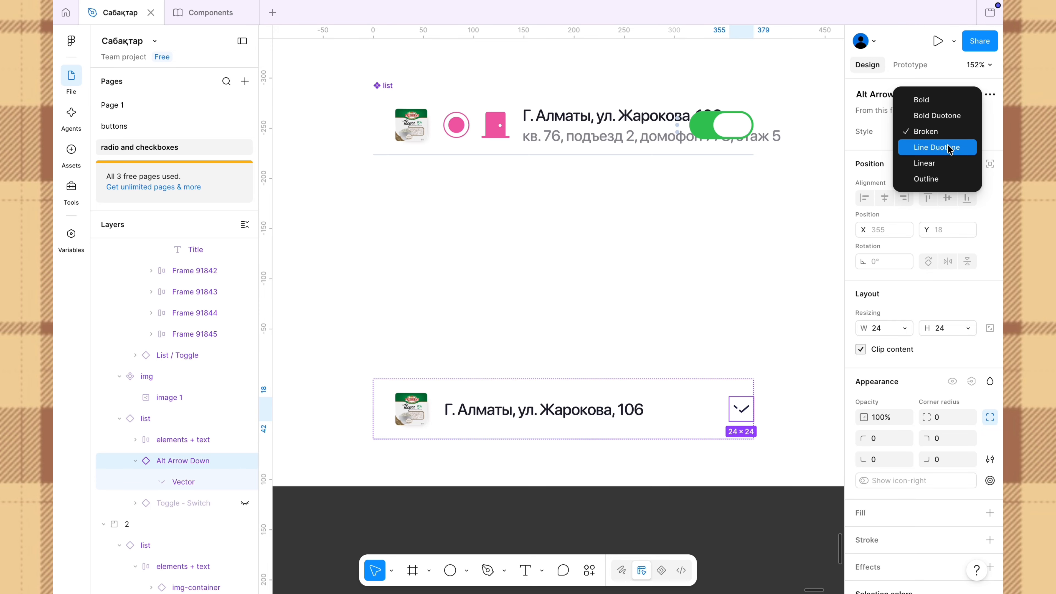
pyautogui.click(943, 164)
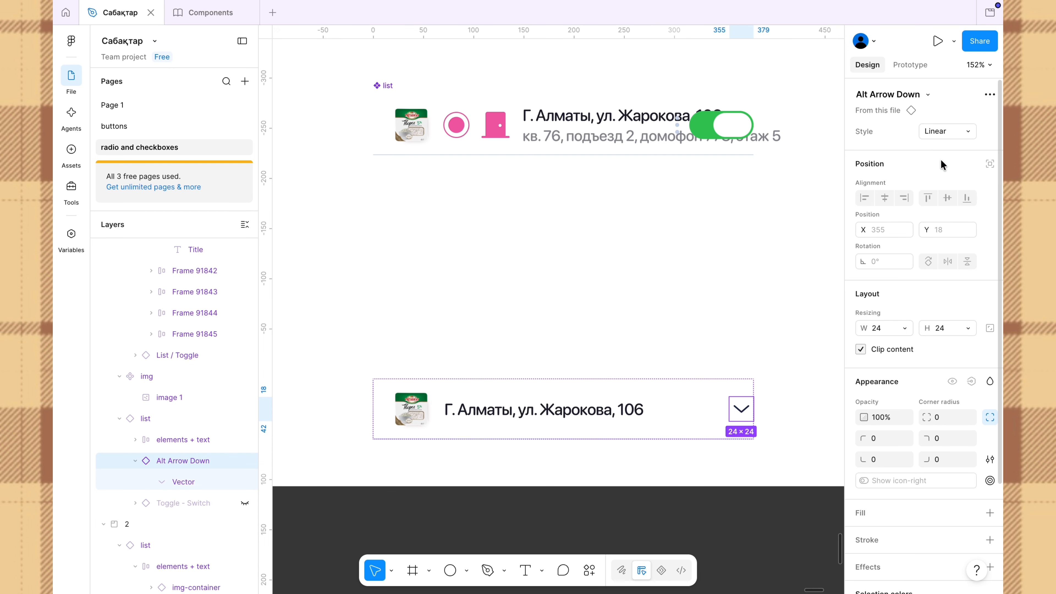
# Recolor the instance's down arrow to BCCADF by sampling the chevron in the Творог reference row.
pyautogui.scroll(-5, 945, 429)
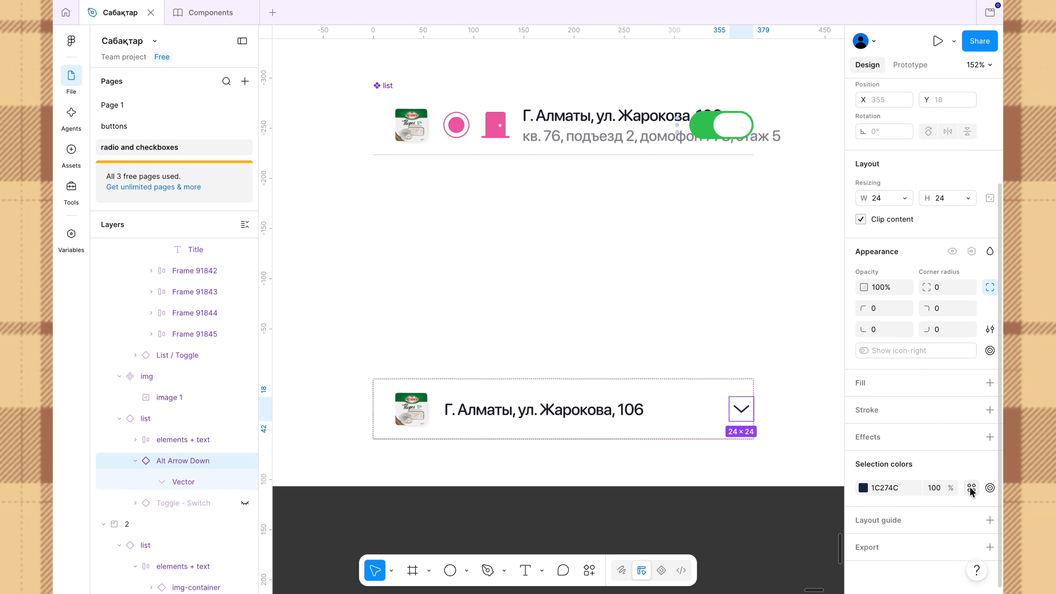
pyautogui.click(971, 488)
pyautogui.click(860, 487)
pyautogui.click(863, 489)
pyautogui.click(705, 453)
pyautogui.hscroll(5, 683, 327)
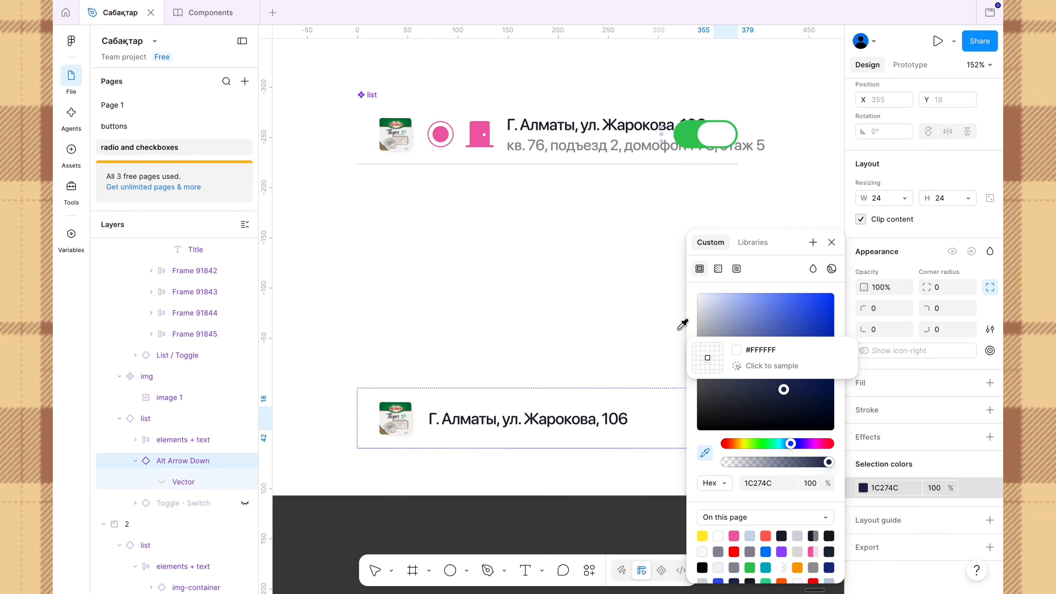
pyautogui.scroll(3, 684, 328)
pyautogui.scroll(-5, 683, 324)
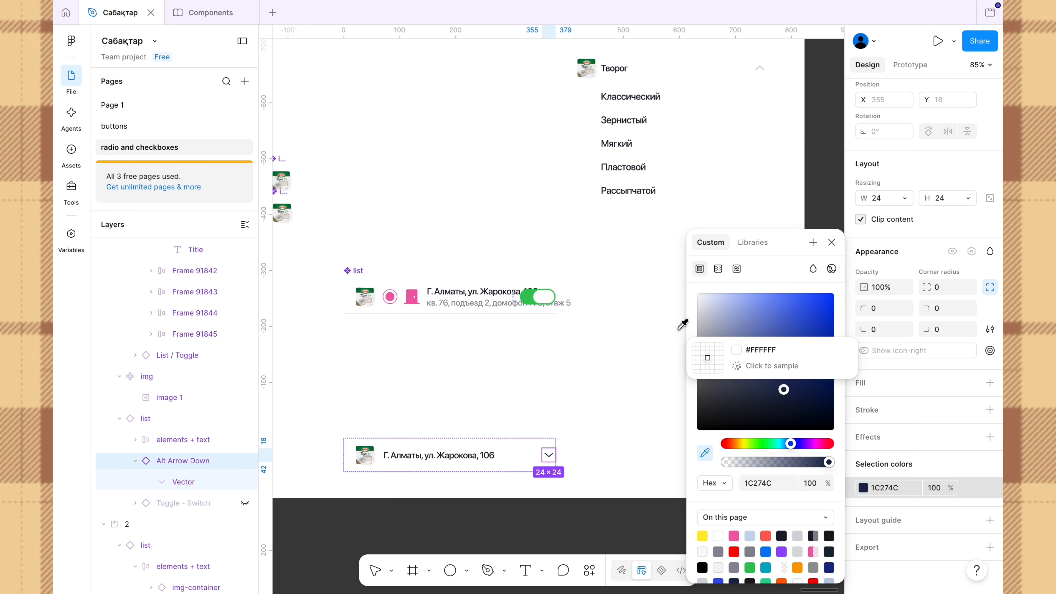
pyautogui.click(759, 68)
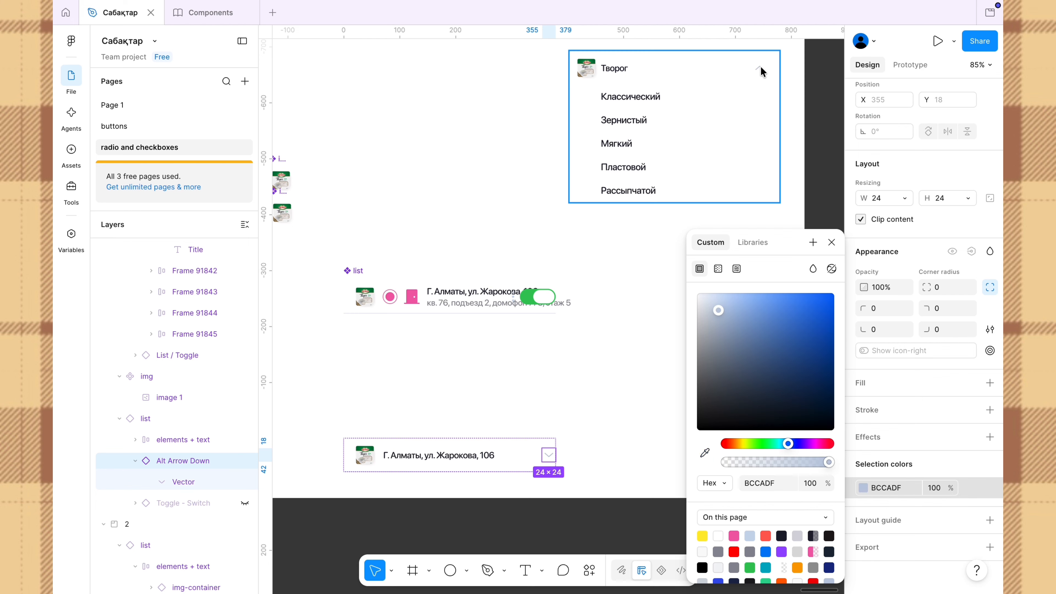
pyautogui.click(614, 346)
# Move the list instance under the reference product list to X 914, Y 330 and hide its stroke.
pyautogui.click(423, 459)
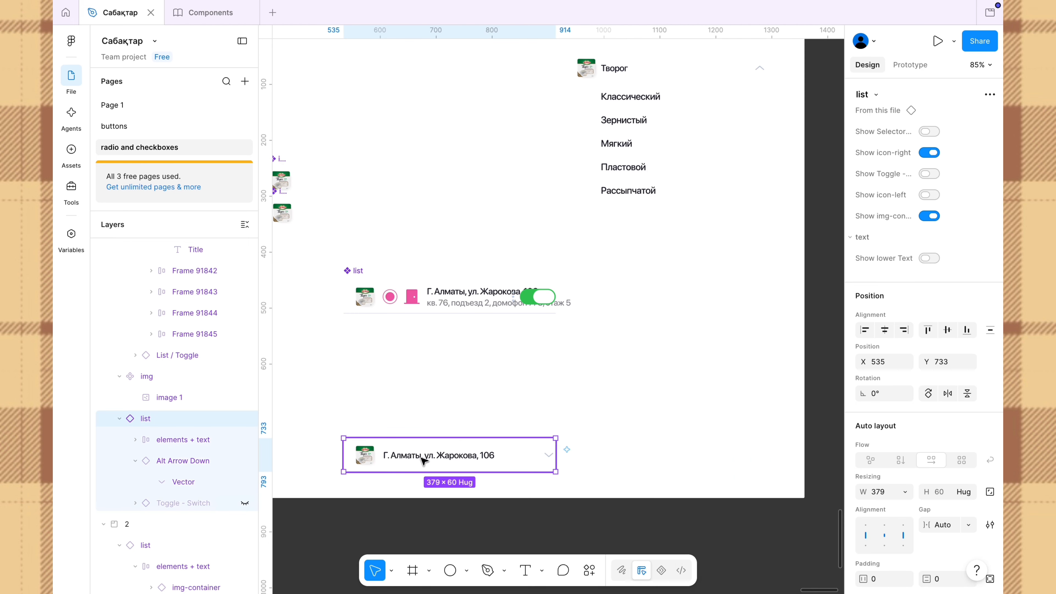
pyautogui.moveTo(425, 456); pyautogui.dragTo(638, 231)
pyautogui.scroll(-5, 933, 402)
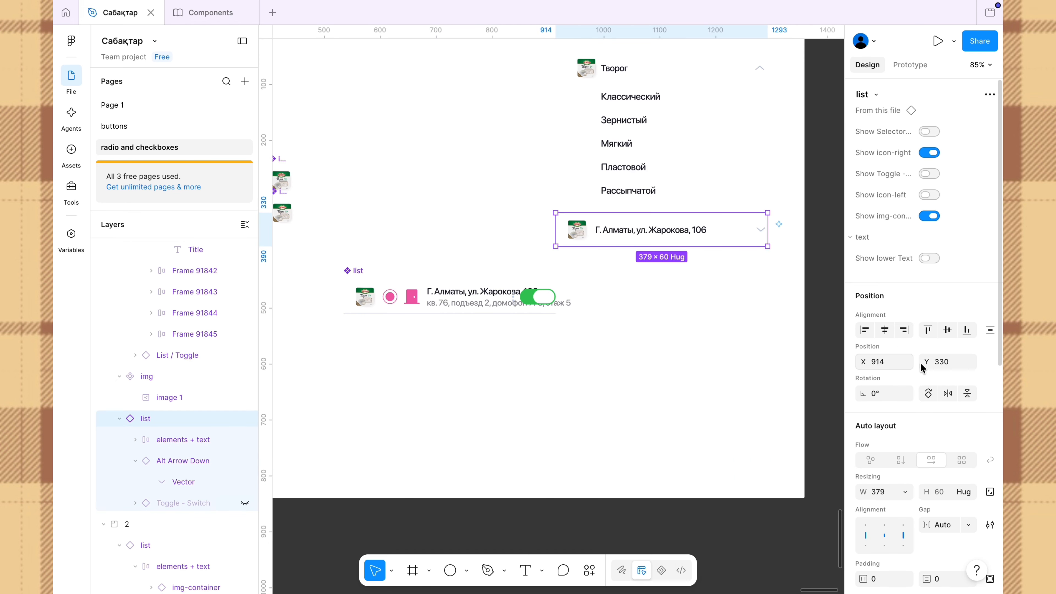
pyautogui.click(972, 401)
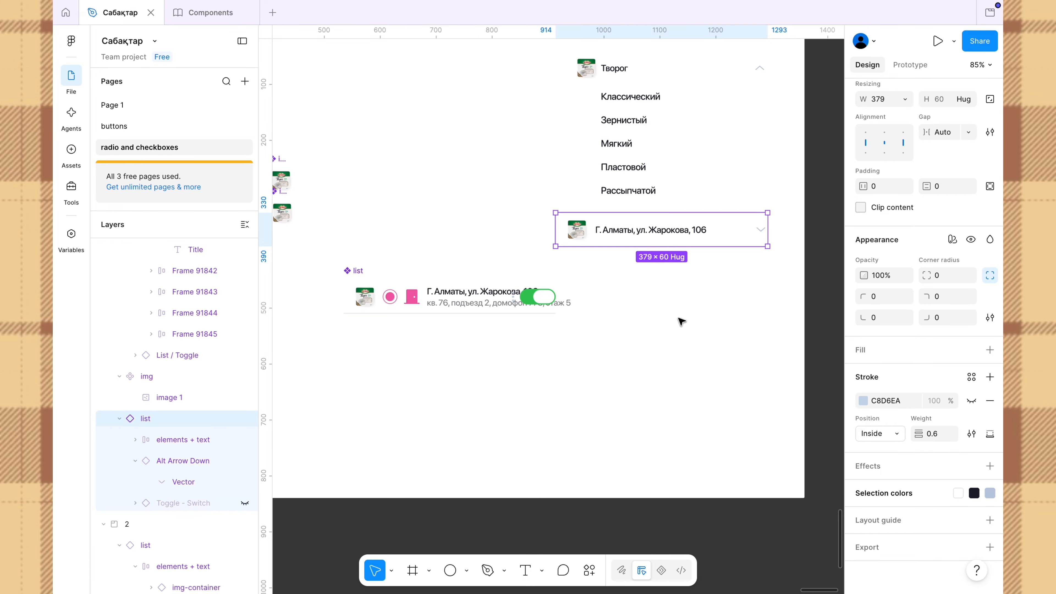
# Move the main list component aside to about X 447, Y 507 and place a copy of the product row instance at X 914, Y 390.
pyautogui.moveTo(358, 273); pyautogui.dragTo(307, 302)
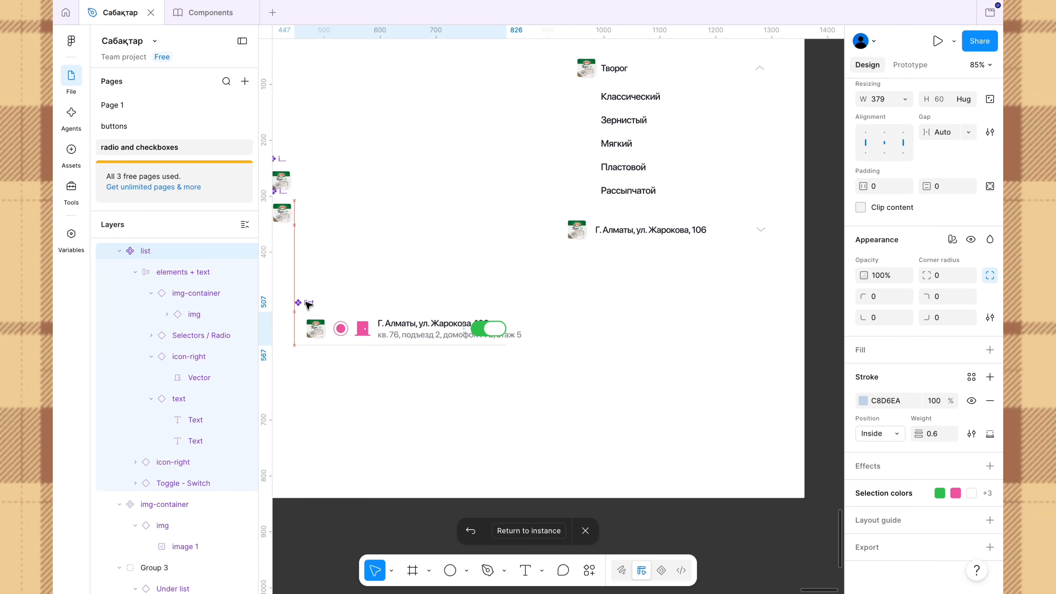
pyautogui.click(613, 244)
pyautogui.rightClick(613, 243)
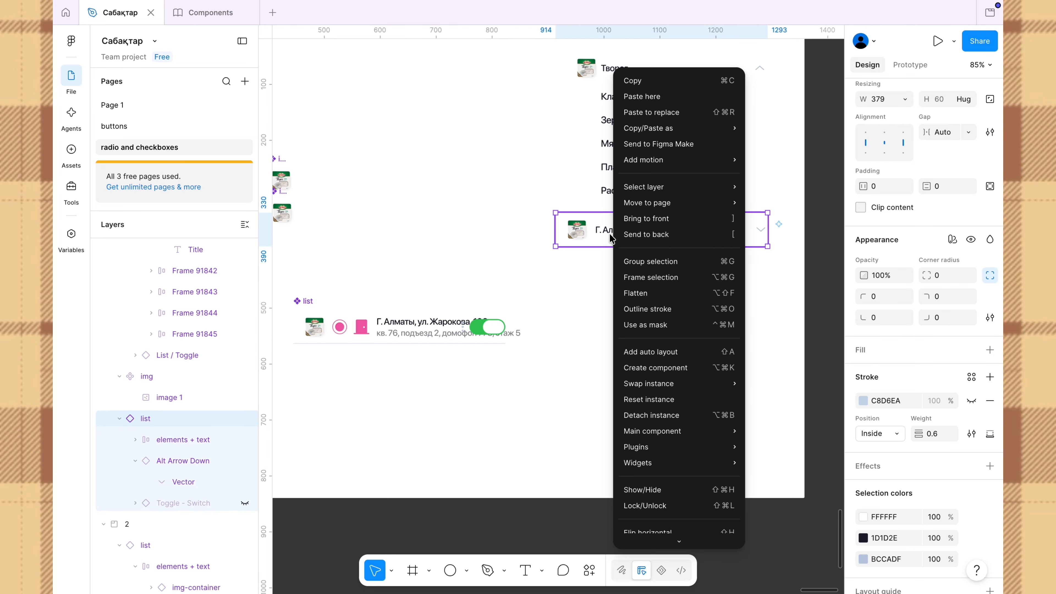
pyautogui.click(661, 81)
pyautogui.rightClick(625, 302)
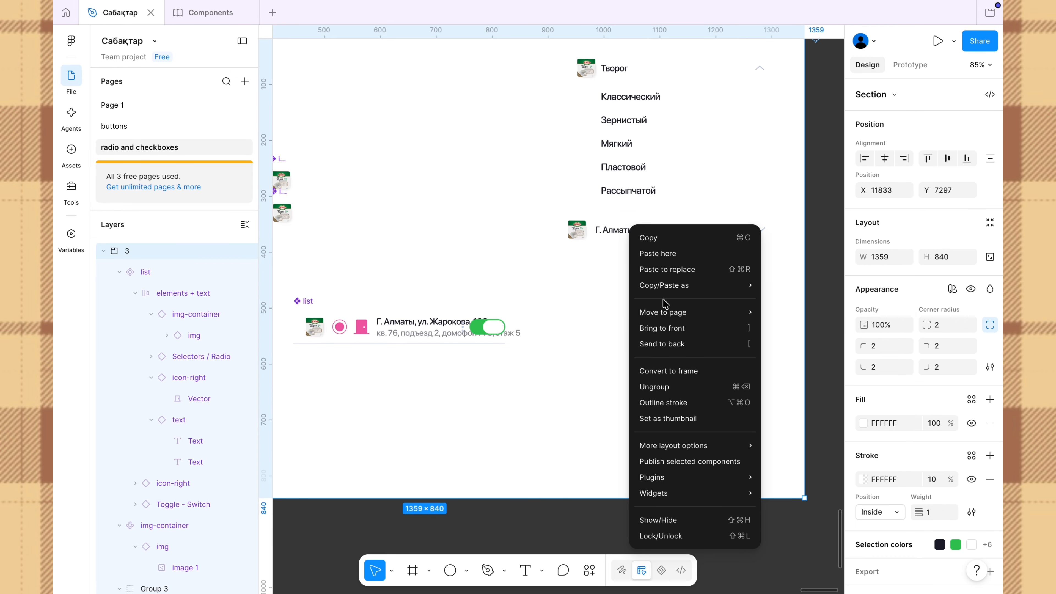
pyautogui.click(667, 253)
pyautogui.moveTo(667, 310); pyautogui.dragTo(598, 263)
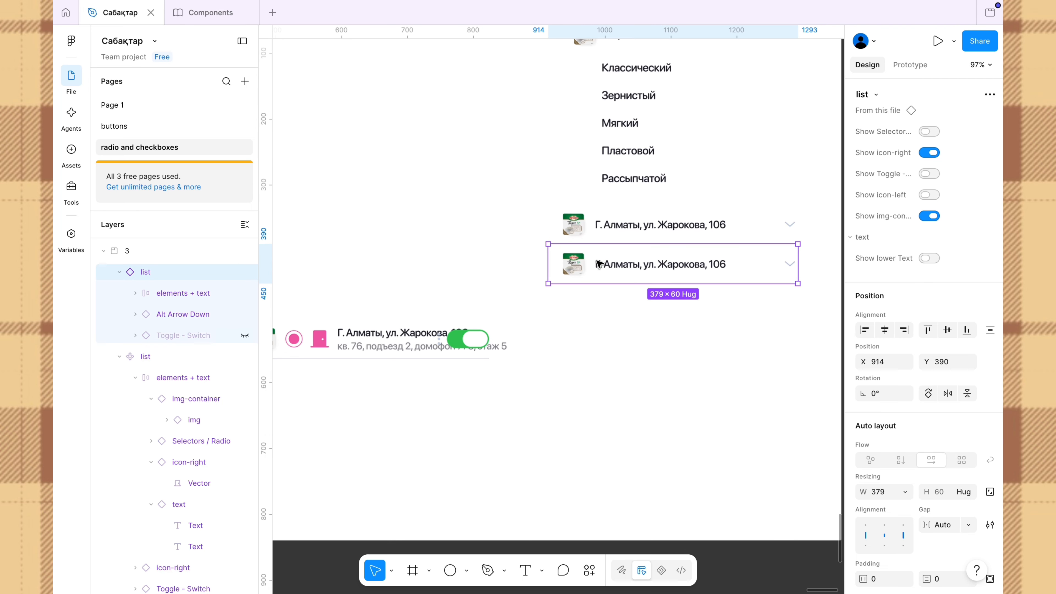
# Hide the right icon and the image container in the copied list instance.
pyautogui.scroll(5, 598, 263)
pyautogui.scroll(2, 596, 261)
pyautogui.hscroll(2, 596, 261)
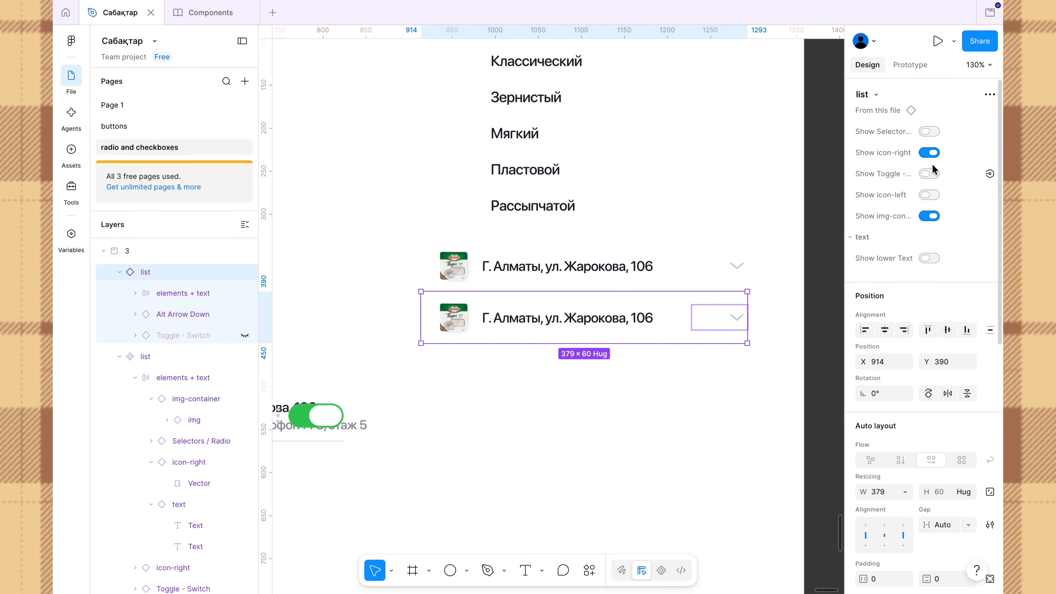
pyautogui.click(928, 152)
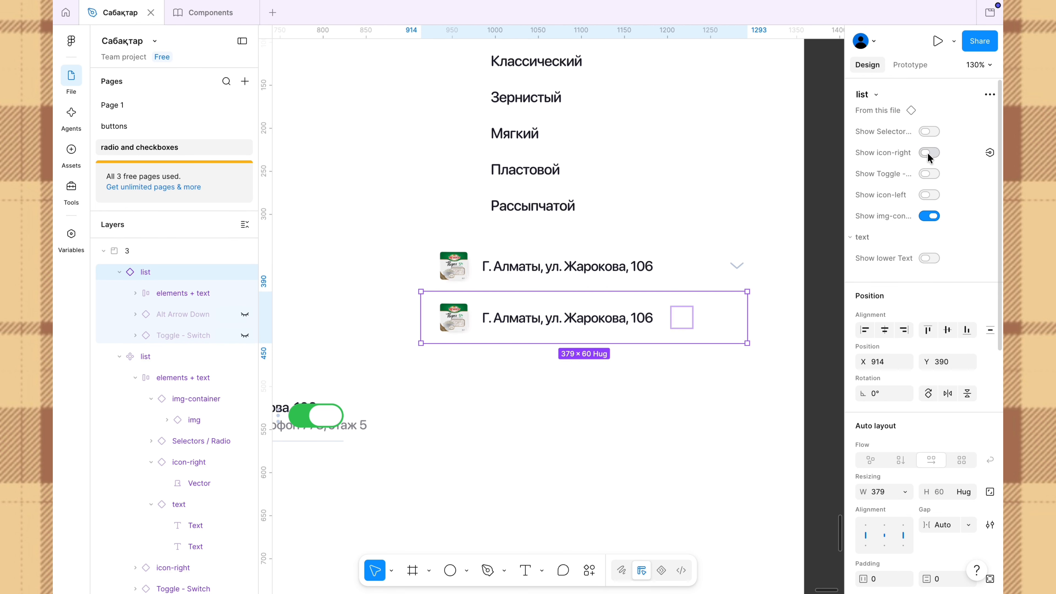
pyautogui.click(928, 216)
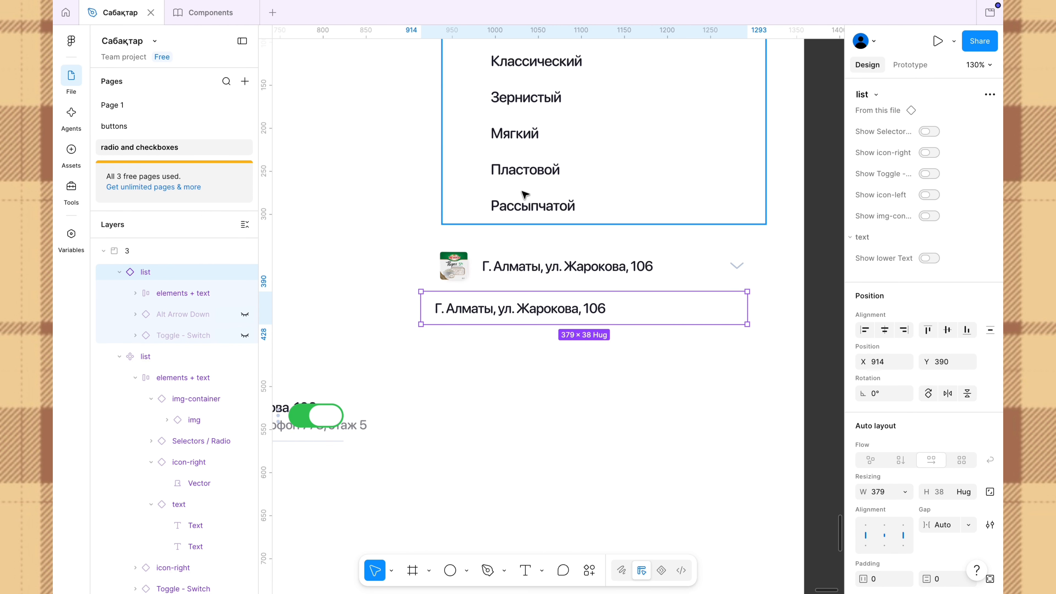
# Set the horizontal padding of the text-only list instance to 56.
pyautogui.click(525, 195)
pyautogui.click(623, 319)
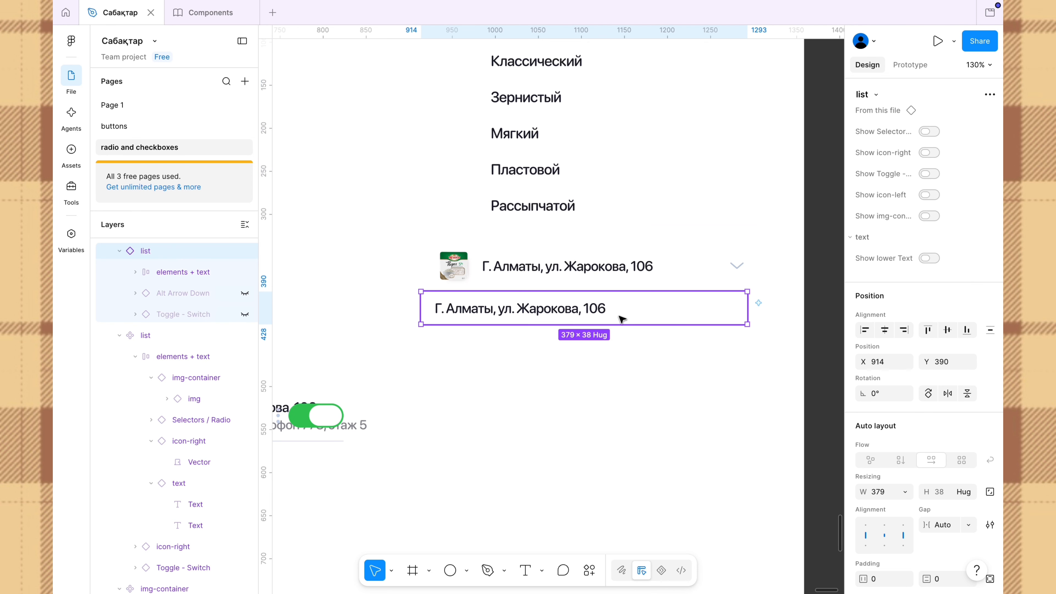
pyautogui.scroll(-3, 881, 449)
pyautogui.click(905, 455)
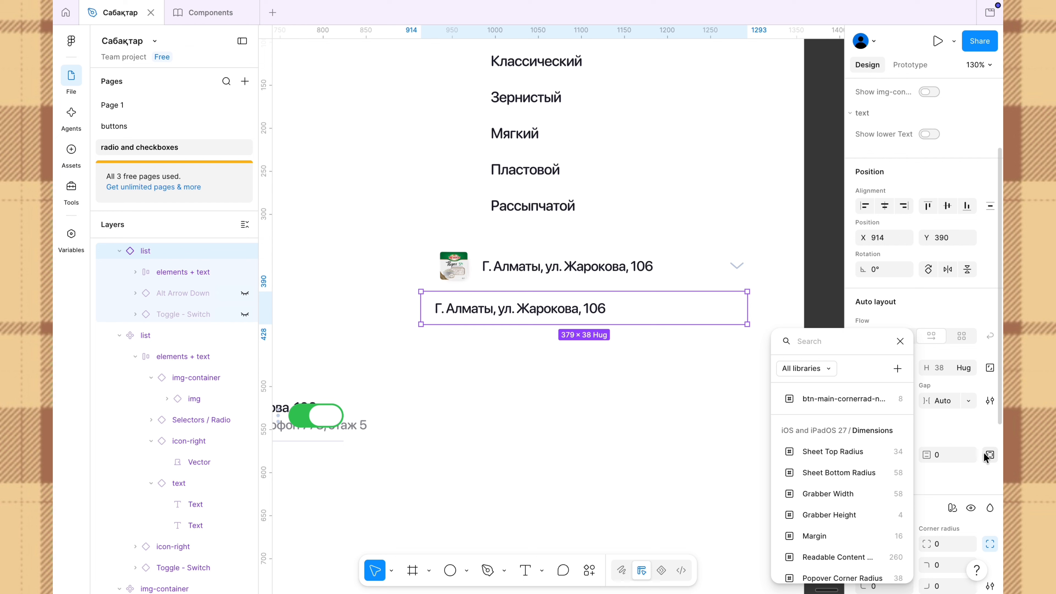
pyautogui.click(901, 342)
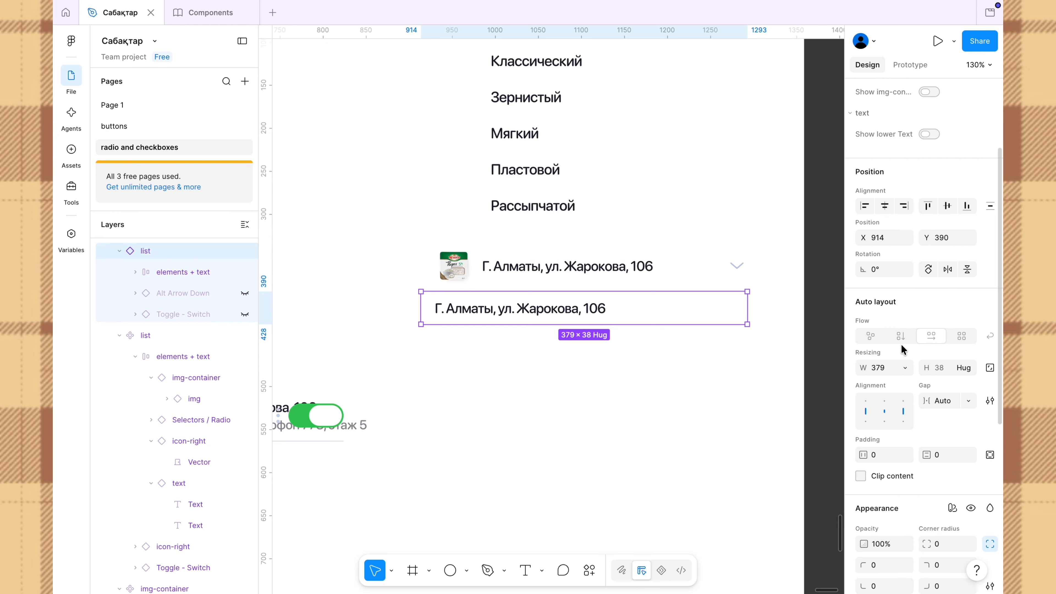
pyautogui.click(877, 455)
pyautogui.press('Return')
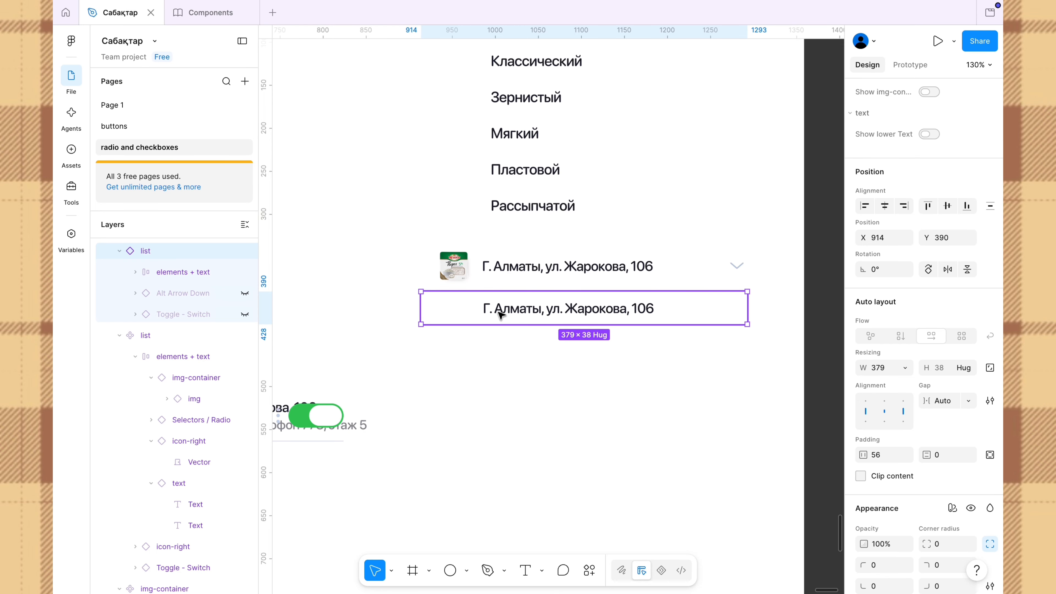
# Change the two row texts to Сүзбе and Жұмсақ, and add another indented row below reading Массалық.
pyautogui.scroll(2, 501, 315)
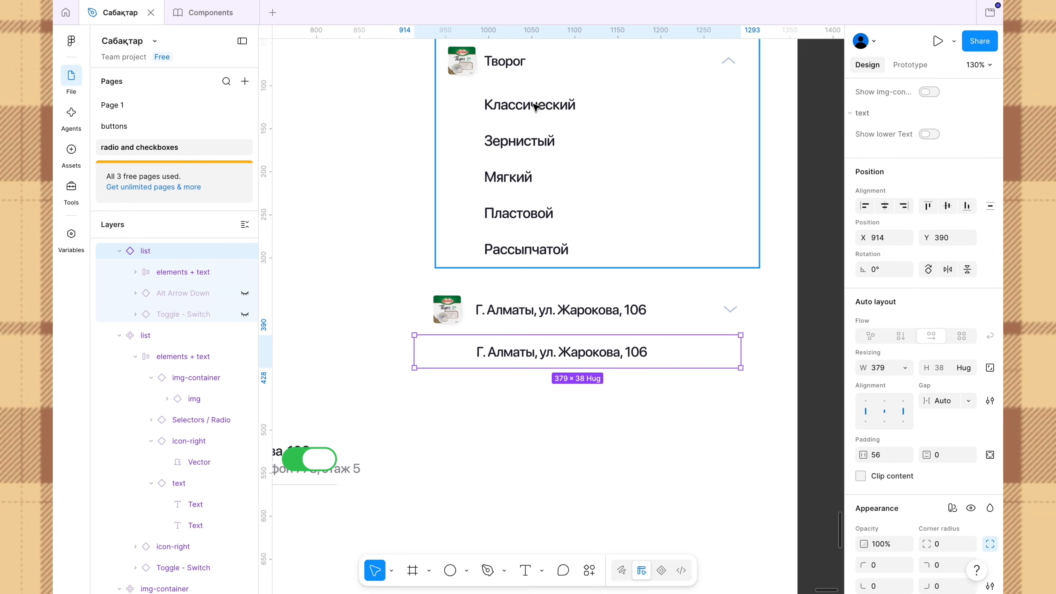
pyautogui.doubleClick(533, 104)
pyautogui.doubleClick(533, 104)
pyautogui.doubleClick(533, 104)
pyautogui.doubleClick(533, 104)
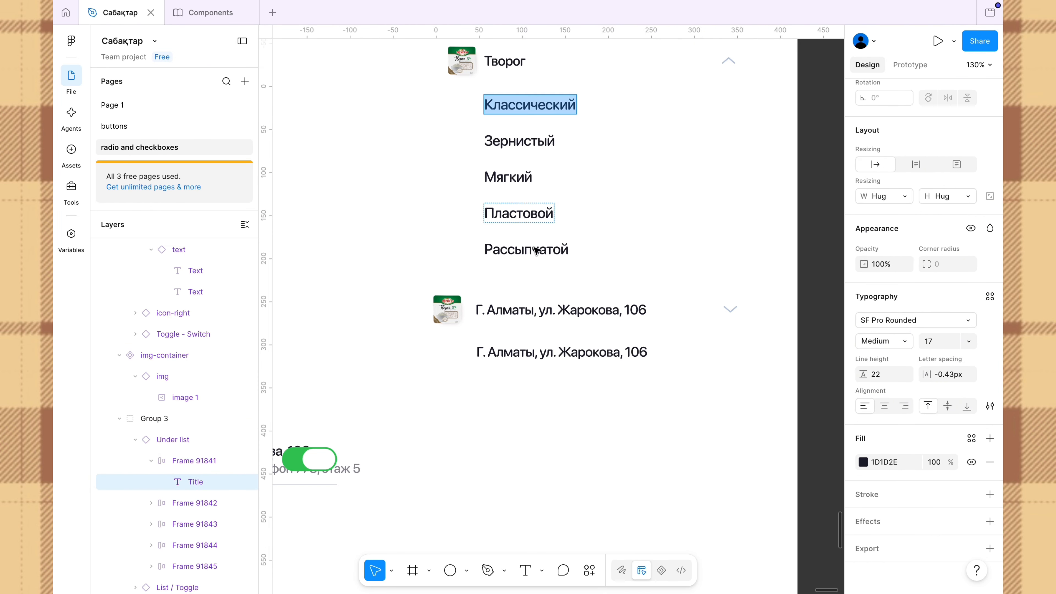
pyautogui.click(478, 350)
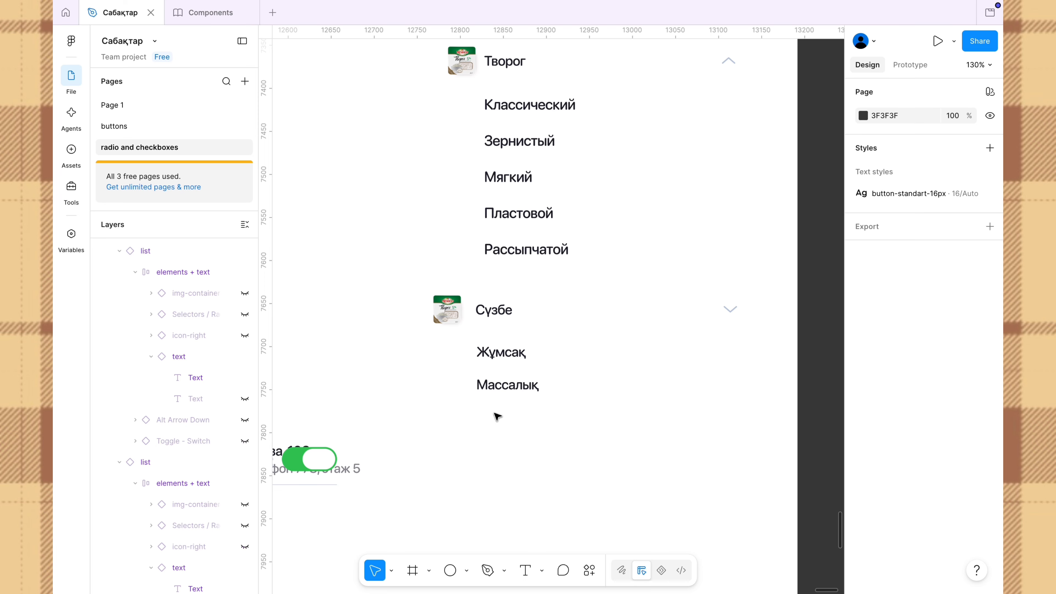
# Wrap the Жұмсақ and Массалық rows in a vertical auto layout frame and move it down to Y 428.
pyautogui.moveTo(497, 416); pyautogui.dragTo(495, 350)
pyautogui.rightClick(495, 349)
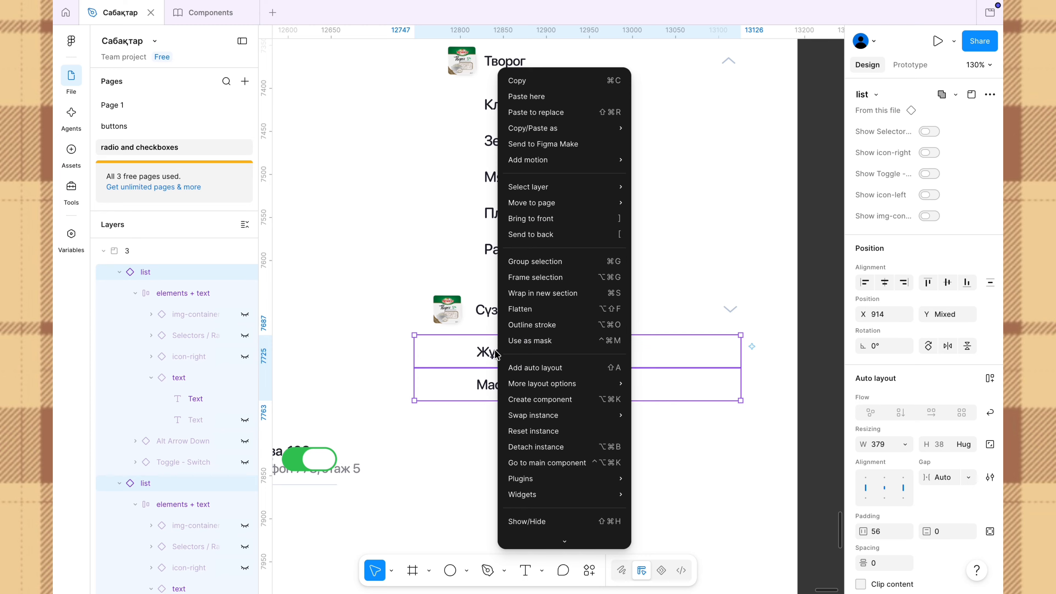
pyautogui.click(531, 368)
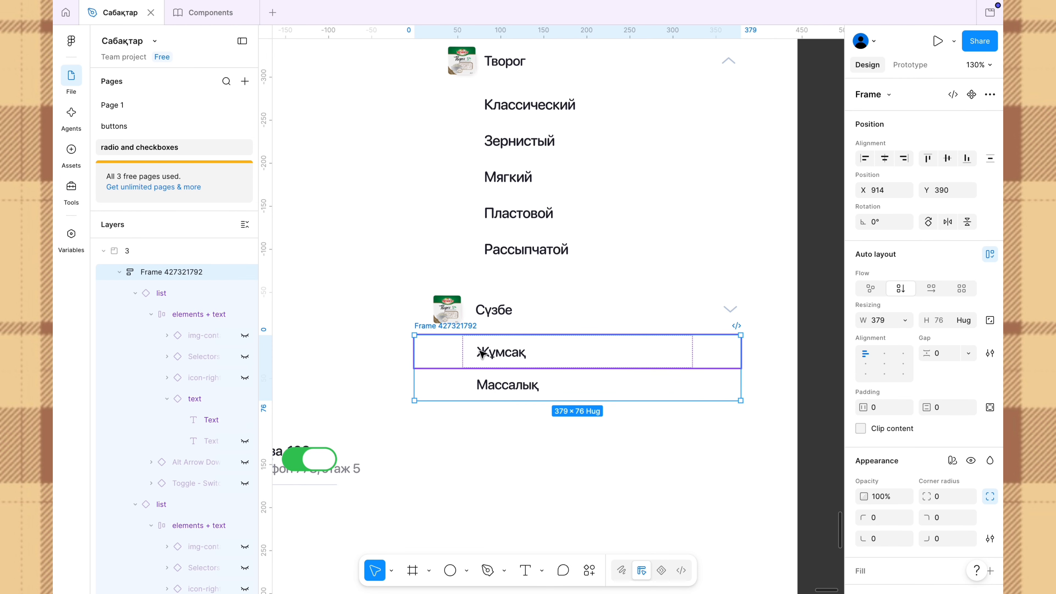
pyautogui.moveTo(482, 353); pyautogui.dragTo(481, 386)
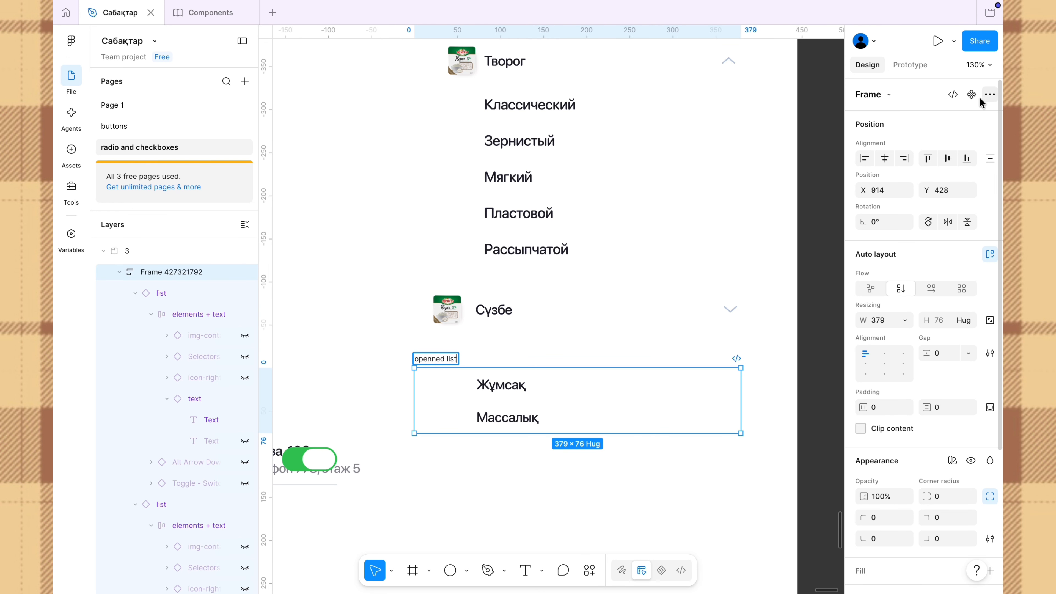
# Name the frame with the two indented rows openned list and turn it into a component.
pyautogui.click(971, 95)
pyautogui.click(545, 353)
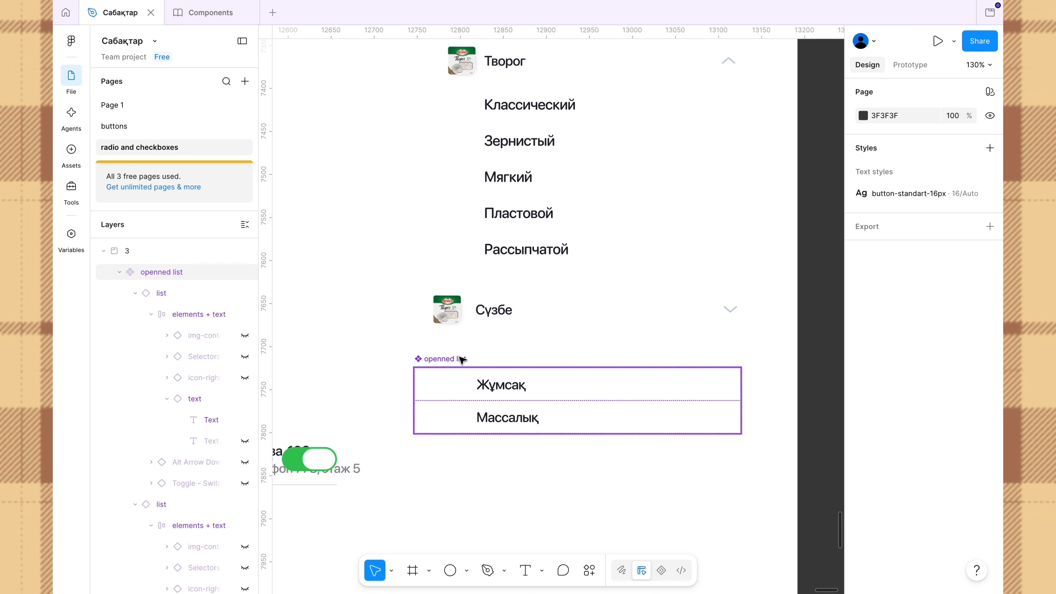
pyautogui.doubleClick(459, 359)
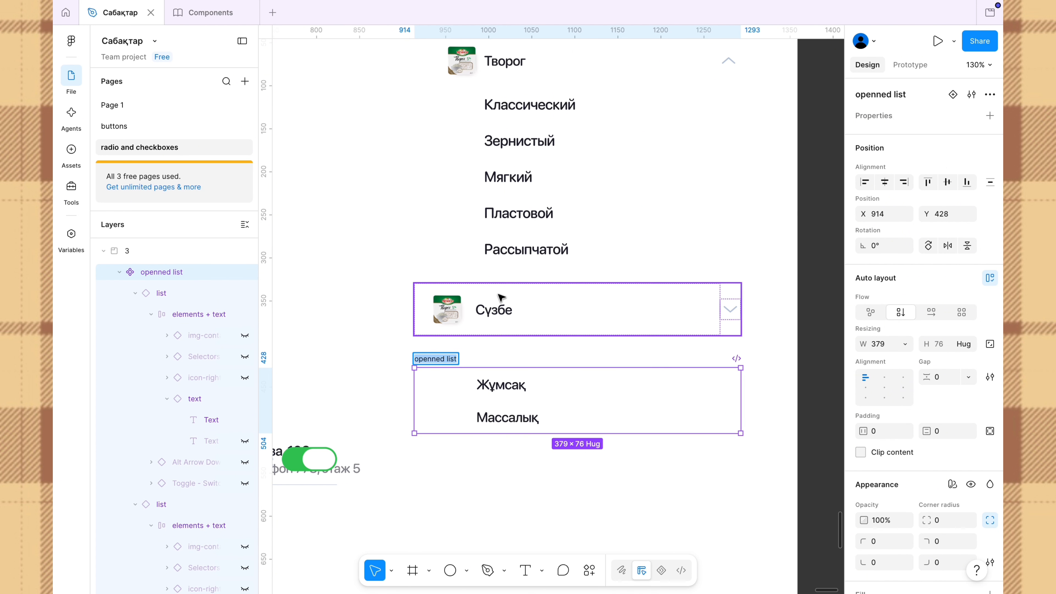
# Move the Сүзбе list instance to the free space below the openned list component.
pyautogui.click(502, 294)
pyautogui.scroll(-3, 502, 288)
pyautogui.moveTo(511, 230); pyautogui.dragTo(510, 408)
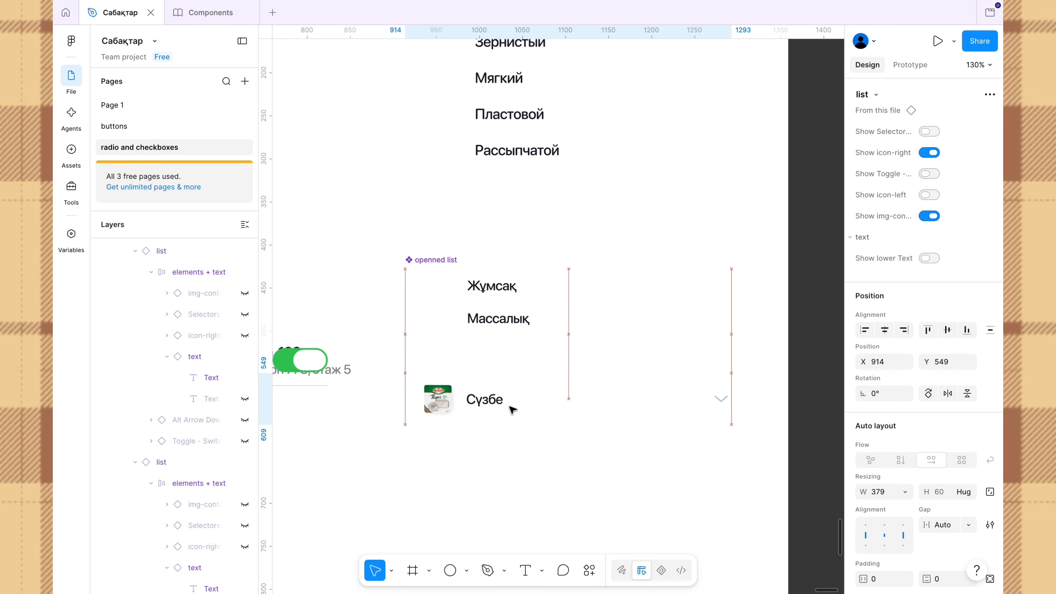
# Copy the openned list component and place an instance of it directly below the Сүзбе row.
pyautogui.rightClick(501, 287)
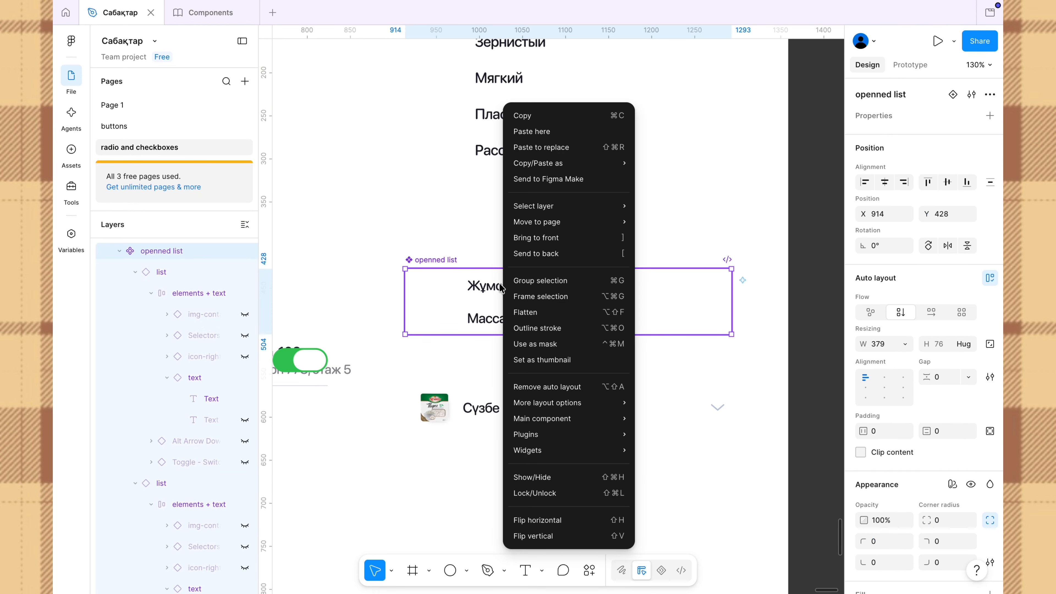
pyautogui.click(550, 121)
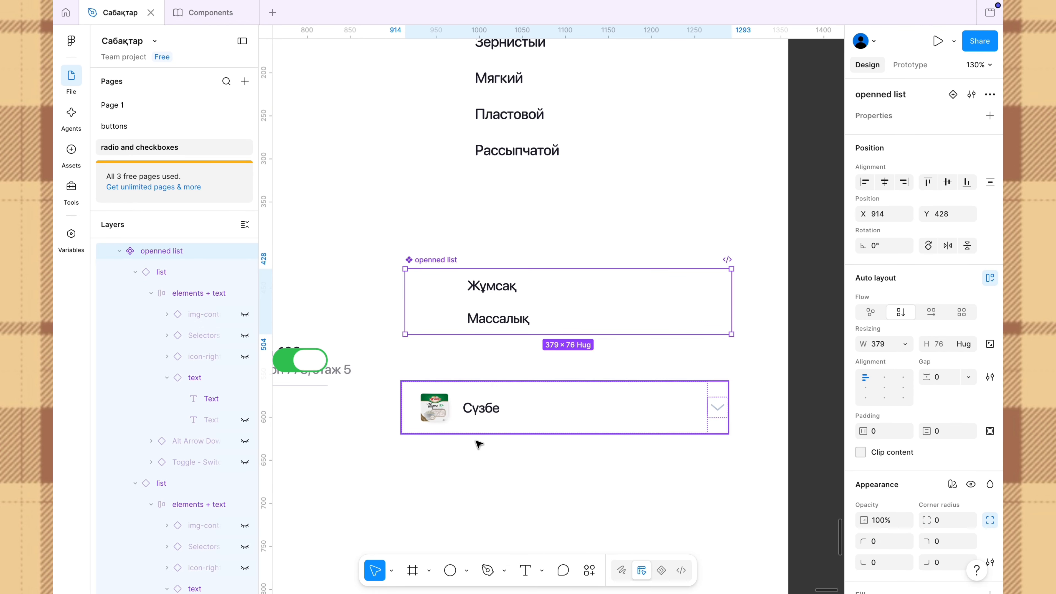
pyautogui.click(474, 447)
pyautogui.rightClick(474, 447)
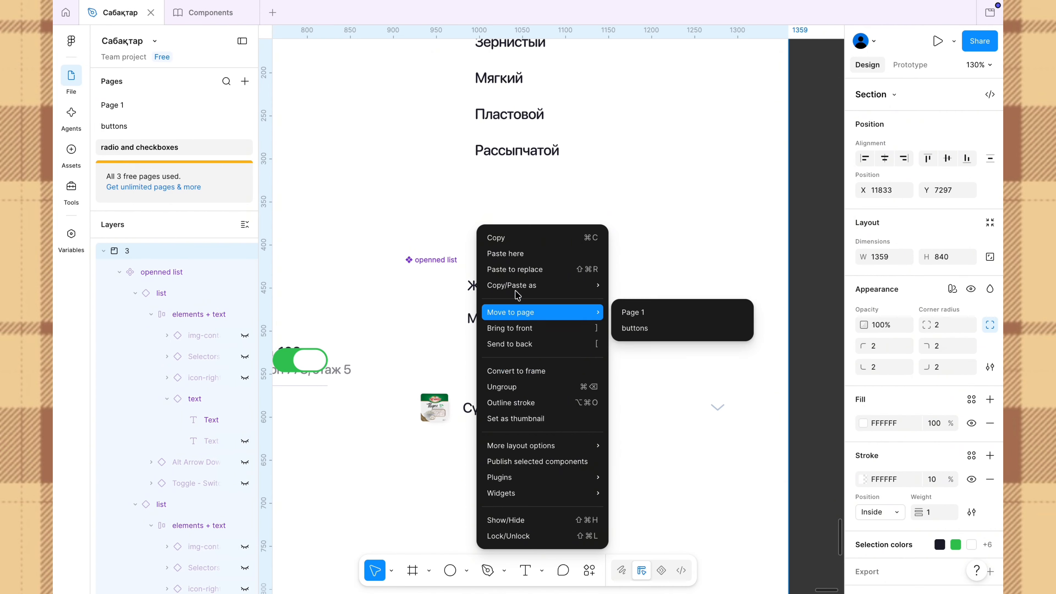
pyautogui.click(520, 254)
pyautogui.moveTo(537, 474); pyautogui.dragTo(469, 460)
pyautogui.click(467, 382)
pyautogui.press('Escape')
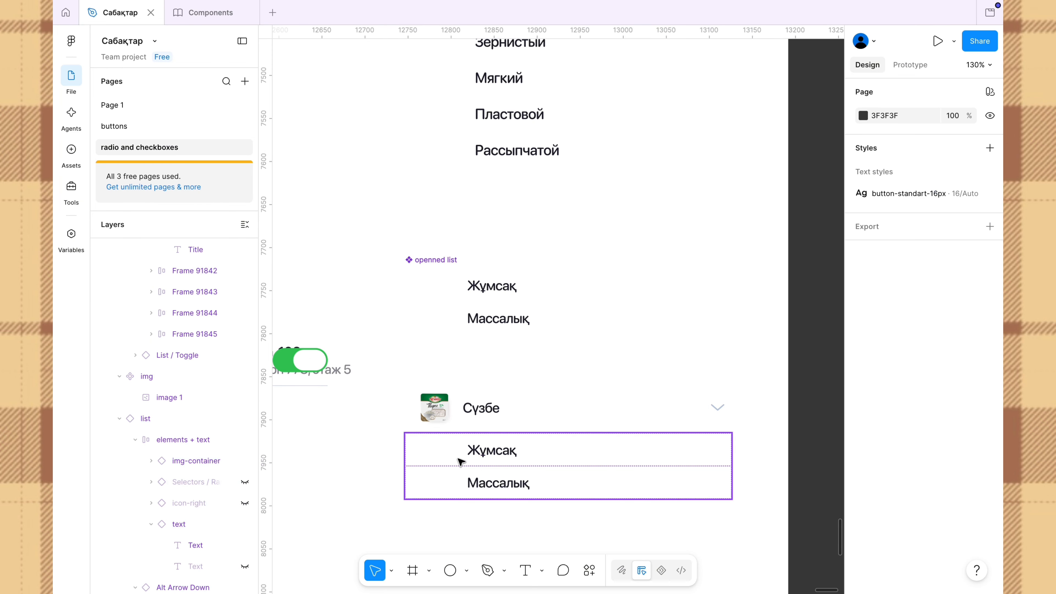
# Wrap the Сүзбе row and the openned list instance in a vertical auto layout frame named list openned with lower lists.
pyautogui.click(439, 446)
pyautogui.keyDown('shift'); pyautogui.click(448, 406); pyautogui.keyUp('shift')
pyautogui.rightClick(448, 405)
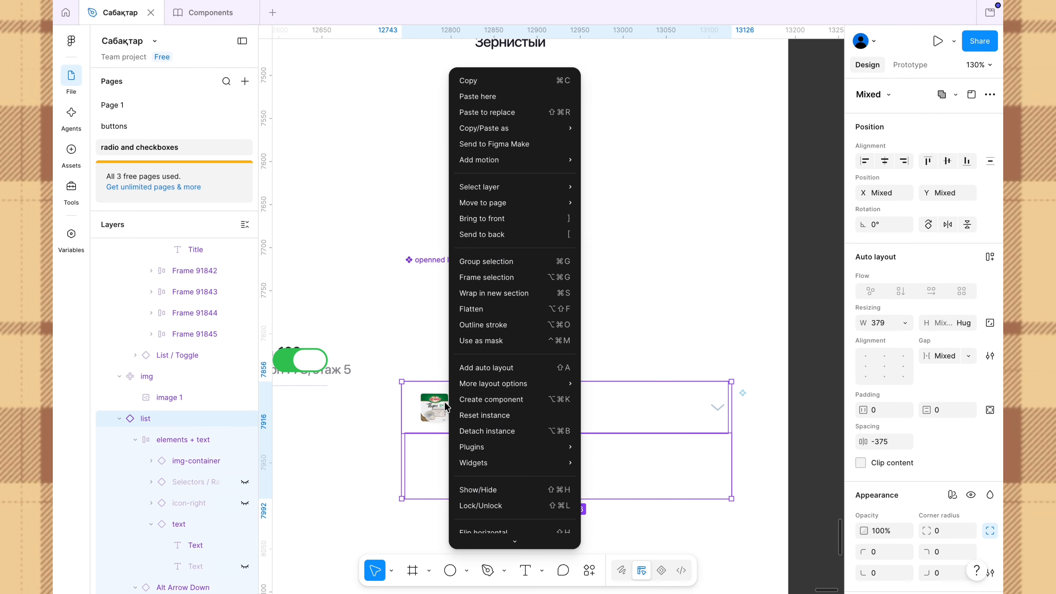
pyautogui.click(477, 366)
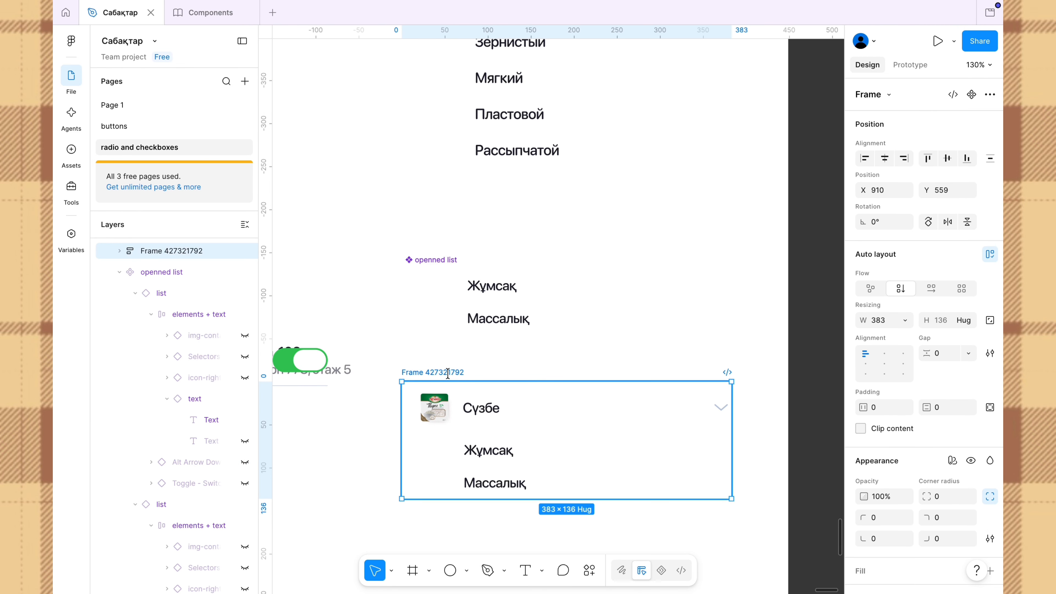
pyautogui.doubleClick(458, 372)
pyautogui.press('BackSpace')
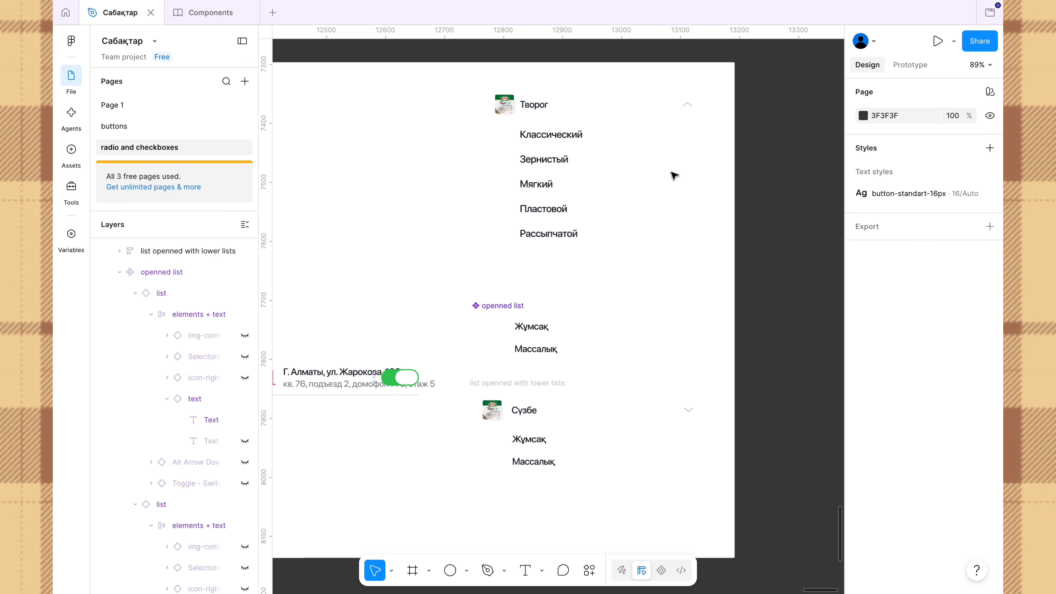
# Swap the arrow icon instance in the Сүзбе row for Alt Arrow Up.
pyautogui.click(688, 410)
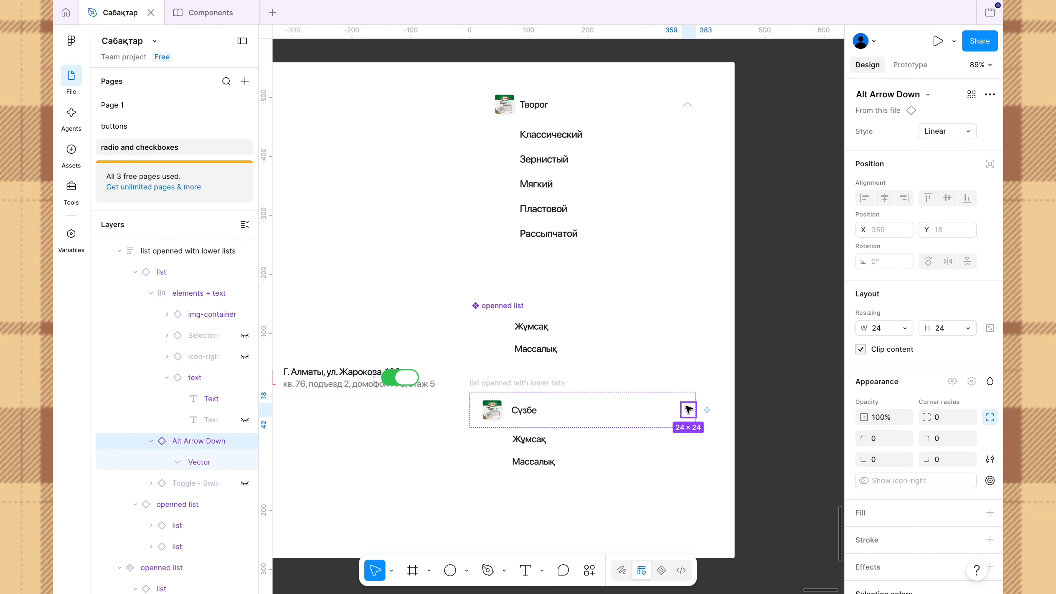
pyautogui.click(929, 96)
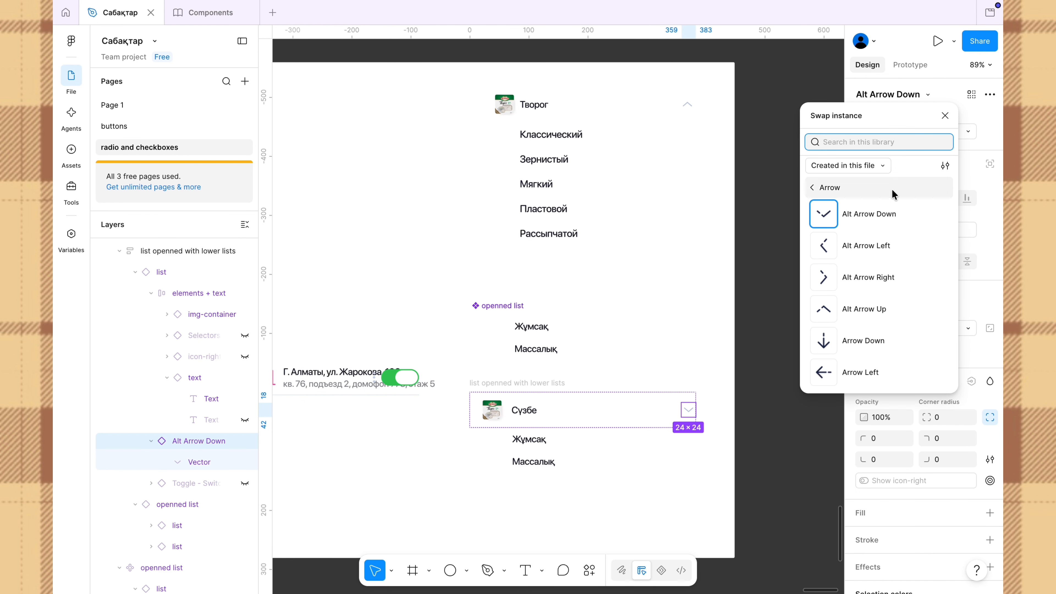
pyautogui.scroll(-1, 875, 241)
pyautogui.click(863, 282)
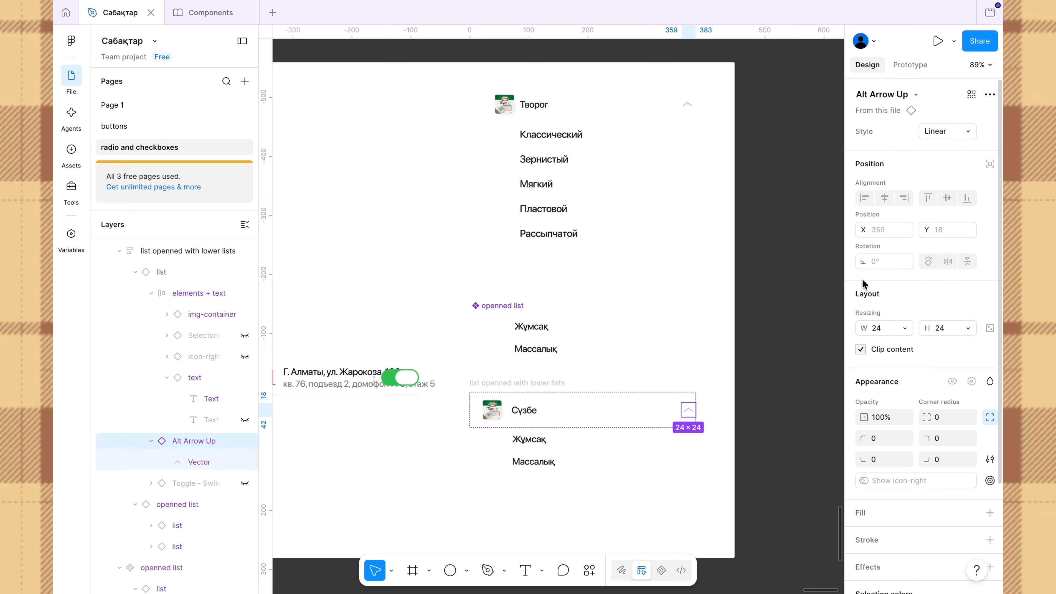
pyautogui.click(731, 402)
pyautogui.scroll(-2, 605, 455)
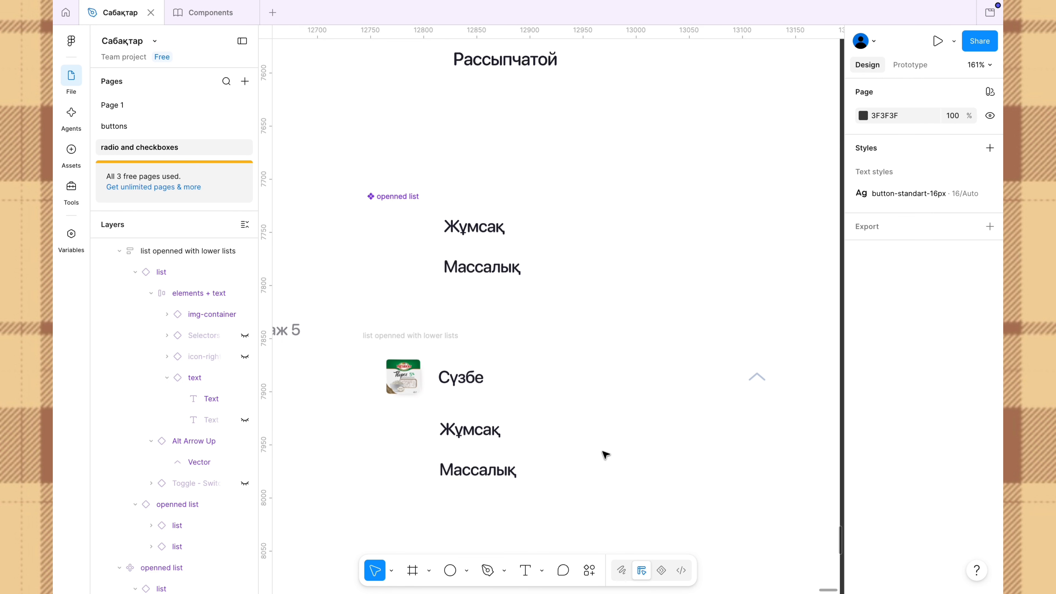